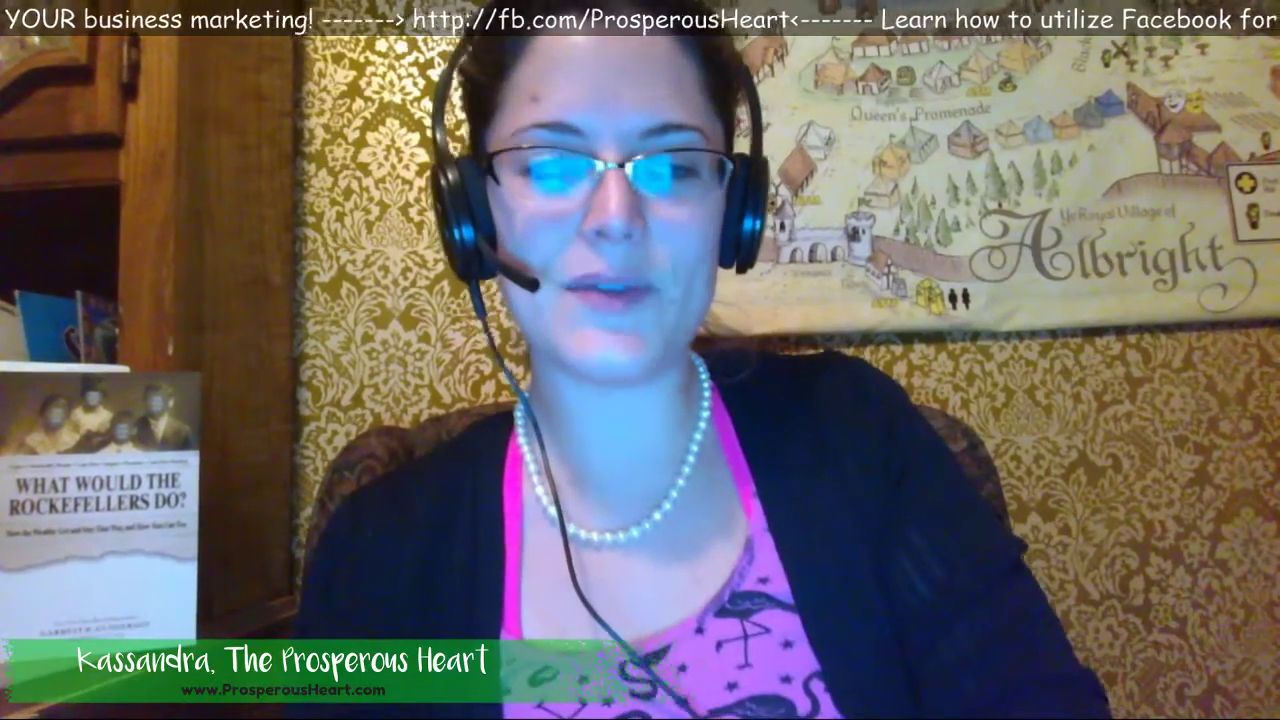
Step: Switch the OBS broadcast from the webcam to the Share Screen scene
click(284, 526)
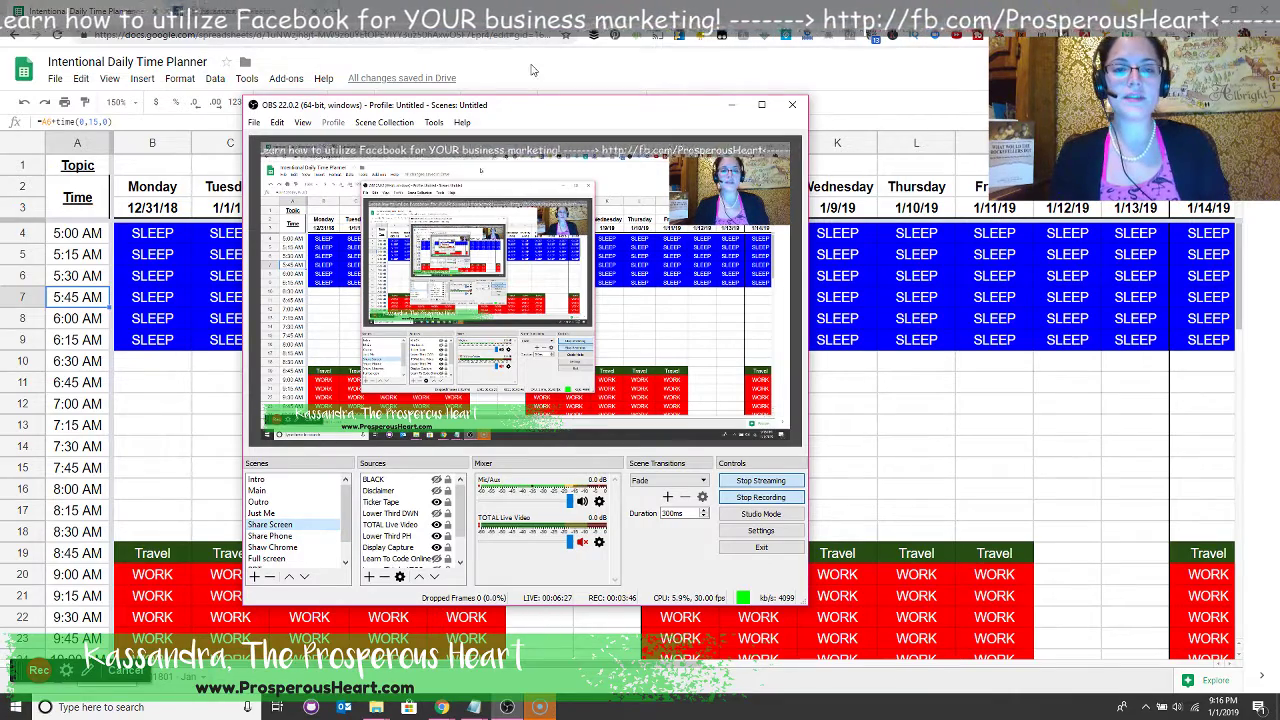
Step: Minimise OBS Studio so the Intentional Daily Time Planner spreadsheet fills the screen
click(398, 70)
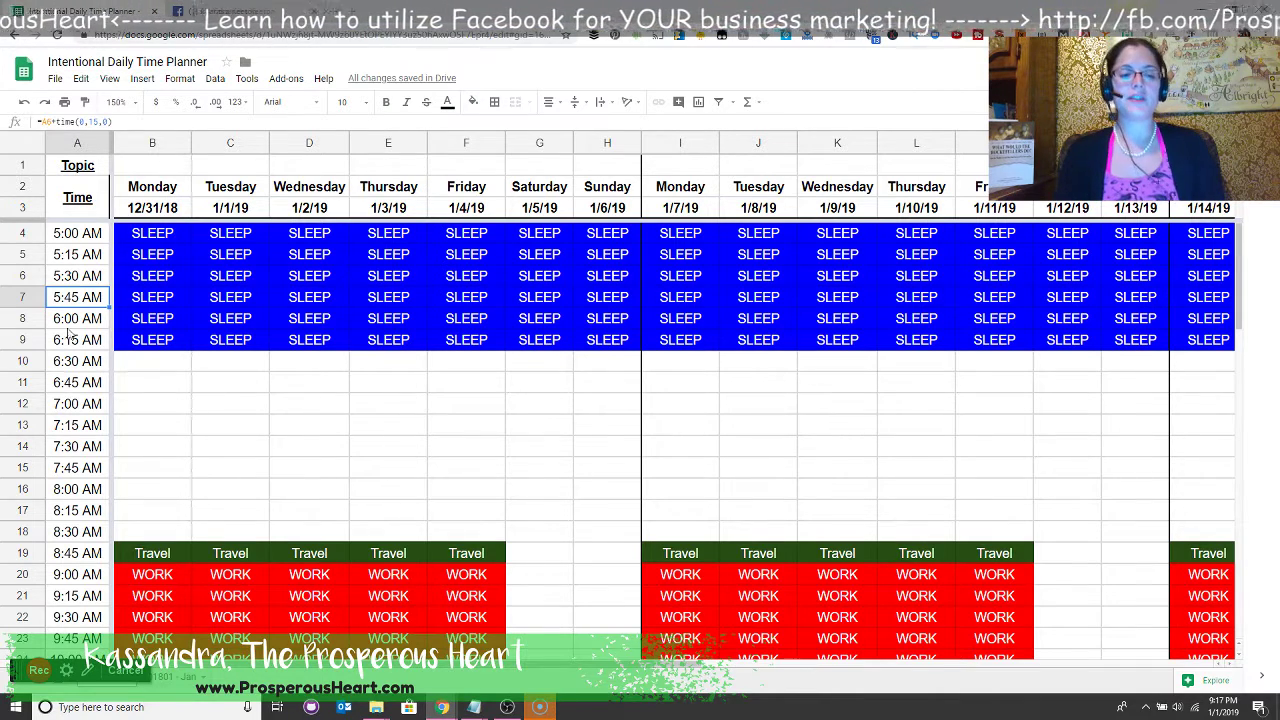
click(64, 231)
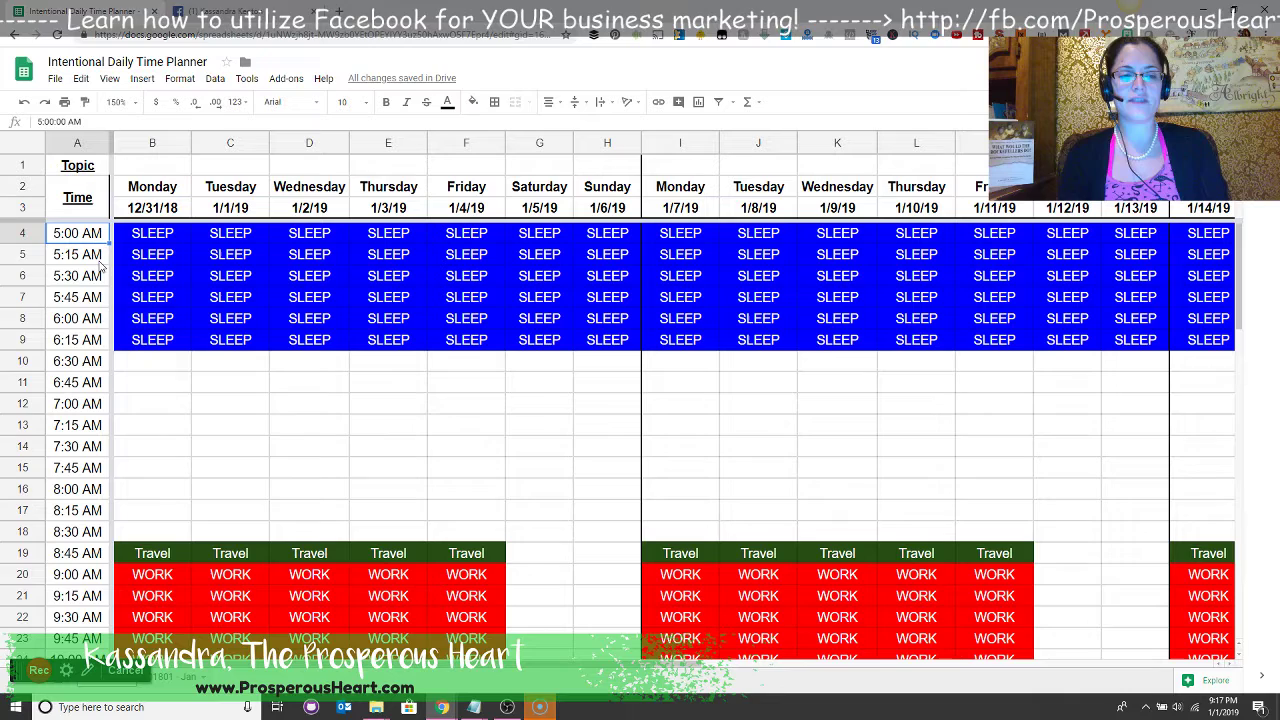
click(74, 364)
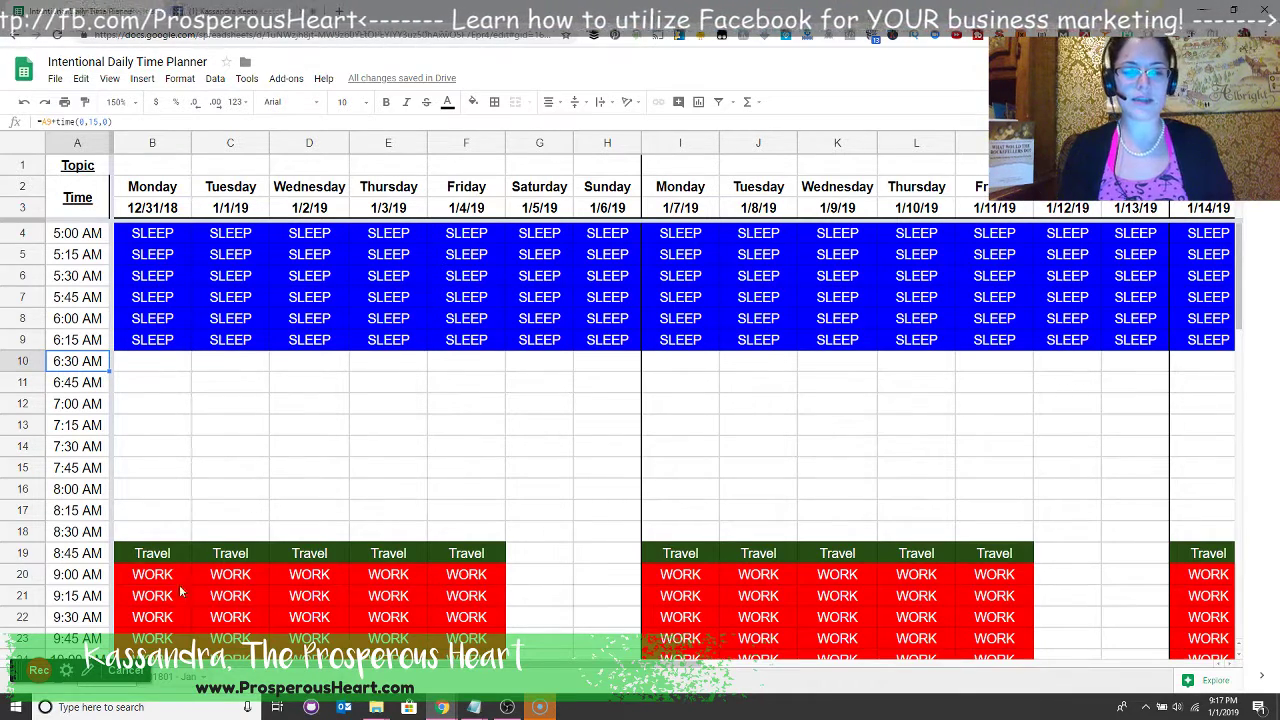
click(150, 578)
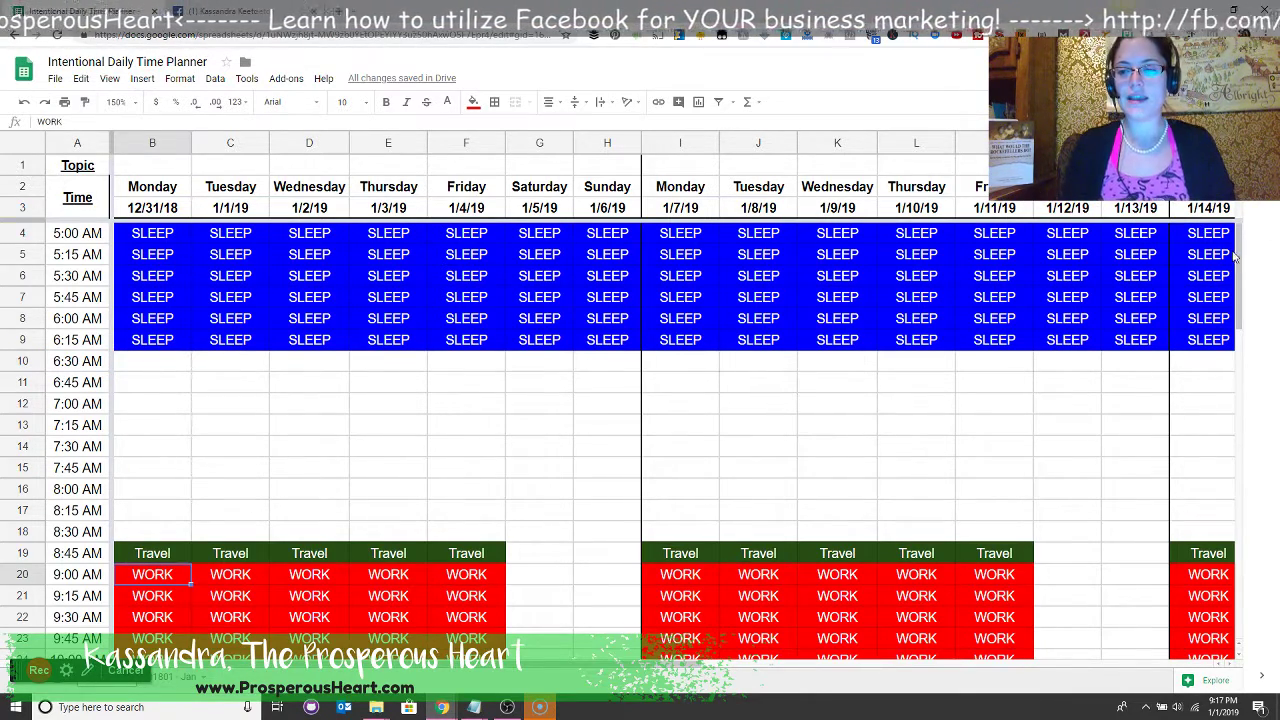
drag(1235, 258, 1231, 479)
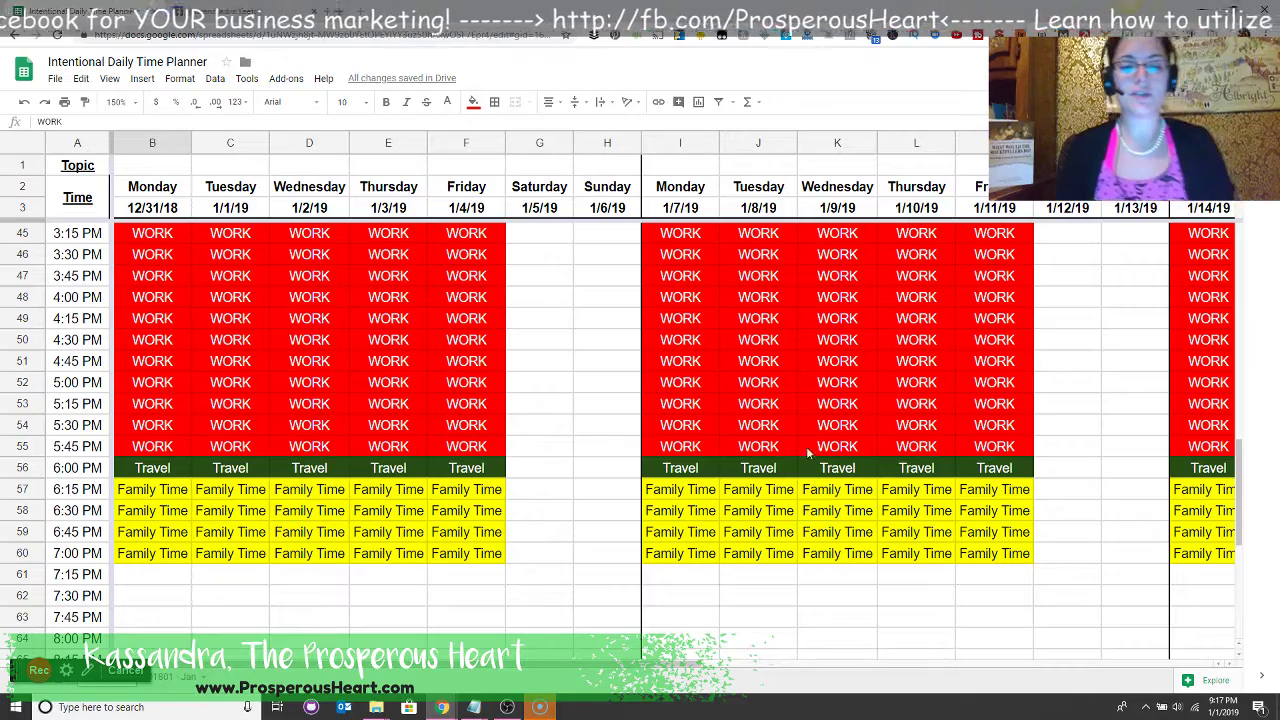
drag(1241, 467, 1245, 571)
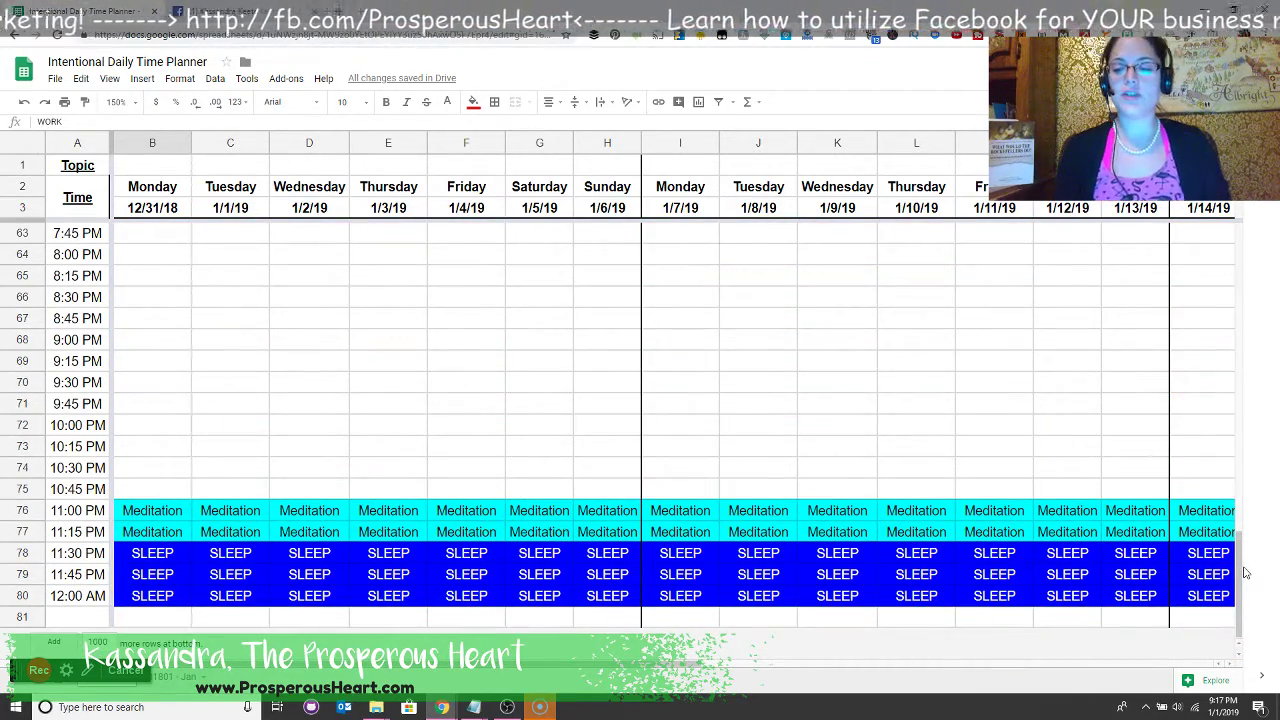
mouse_move(1245, 571)
mouse_down()
mouse_move(1248, 240)
mouse_move(1245, 571)
mouse_up()
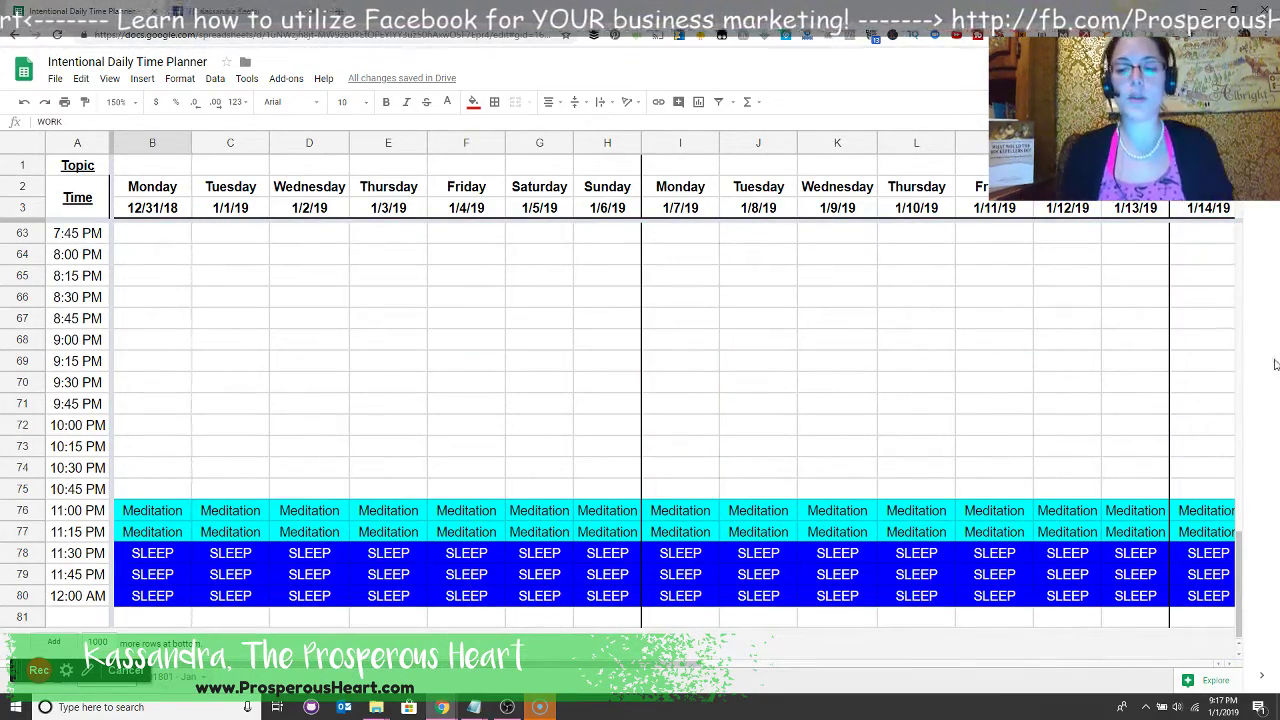
drag(1245, 575, 1262, 382)
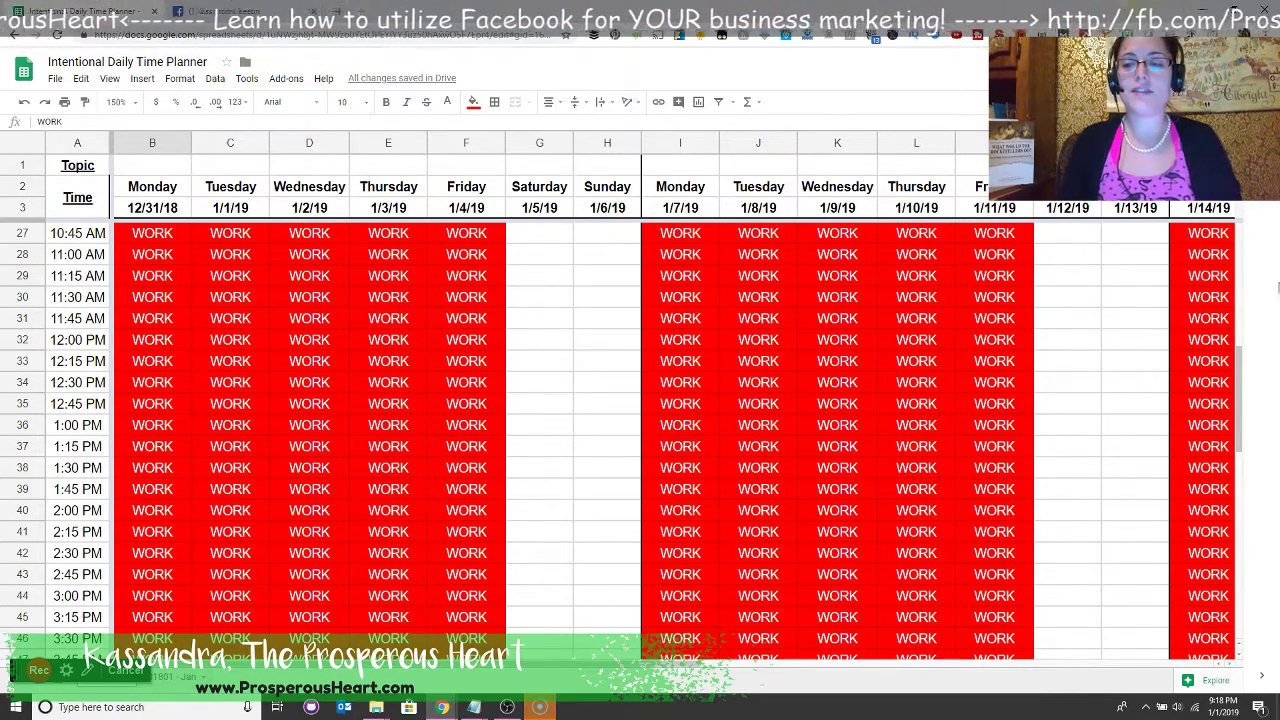
drag(1256, 400, 1258, 243)
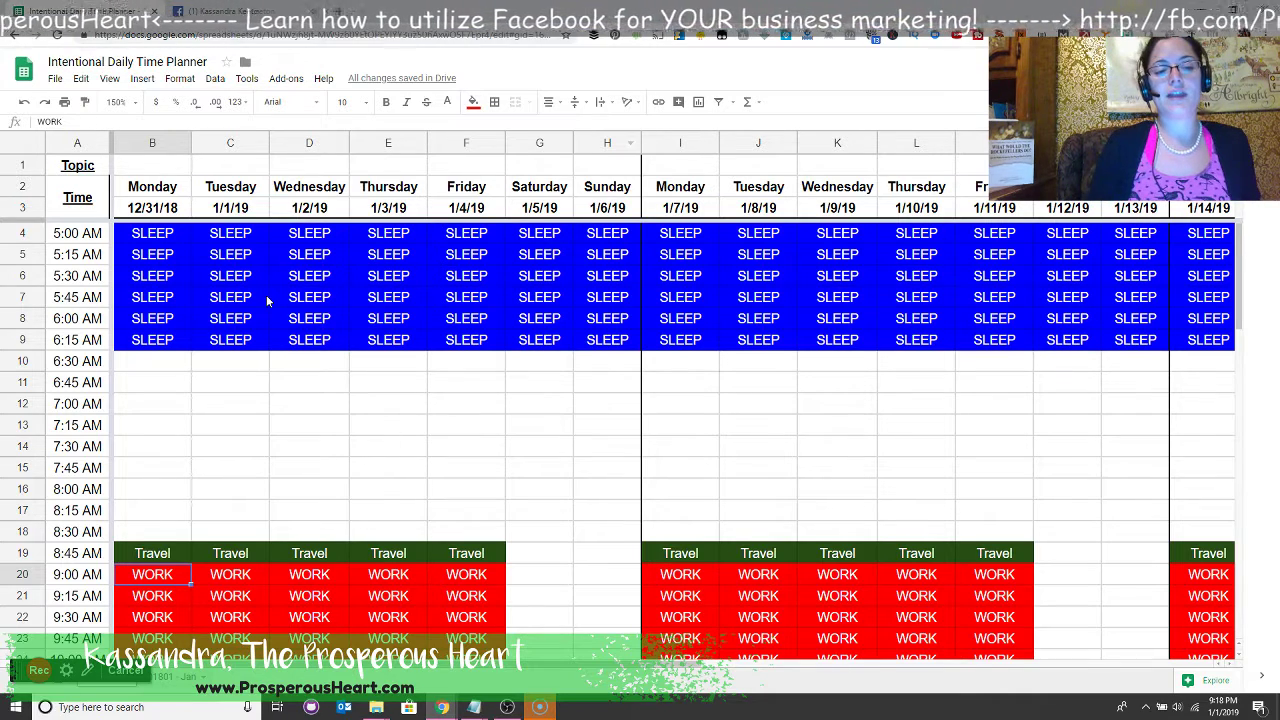
click(162, 390)
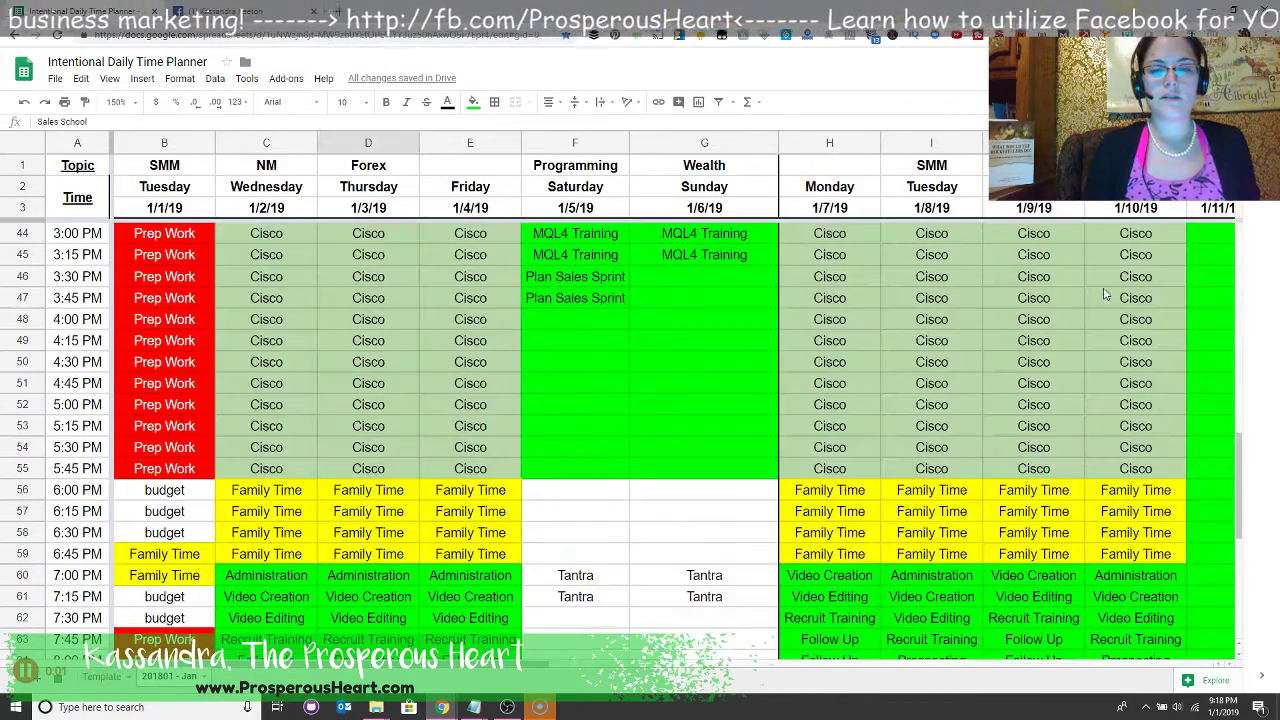
drag(1240, 449, 1188, 540)
click(666, 366)
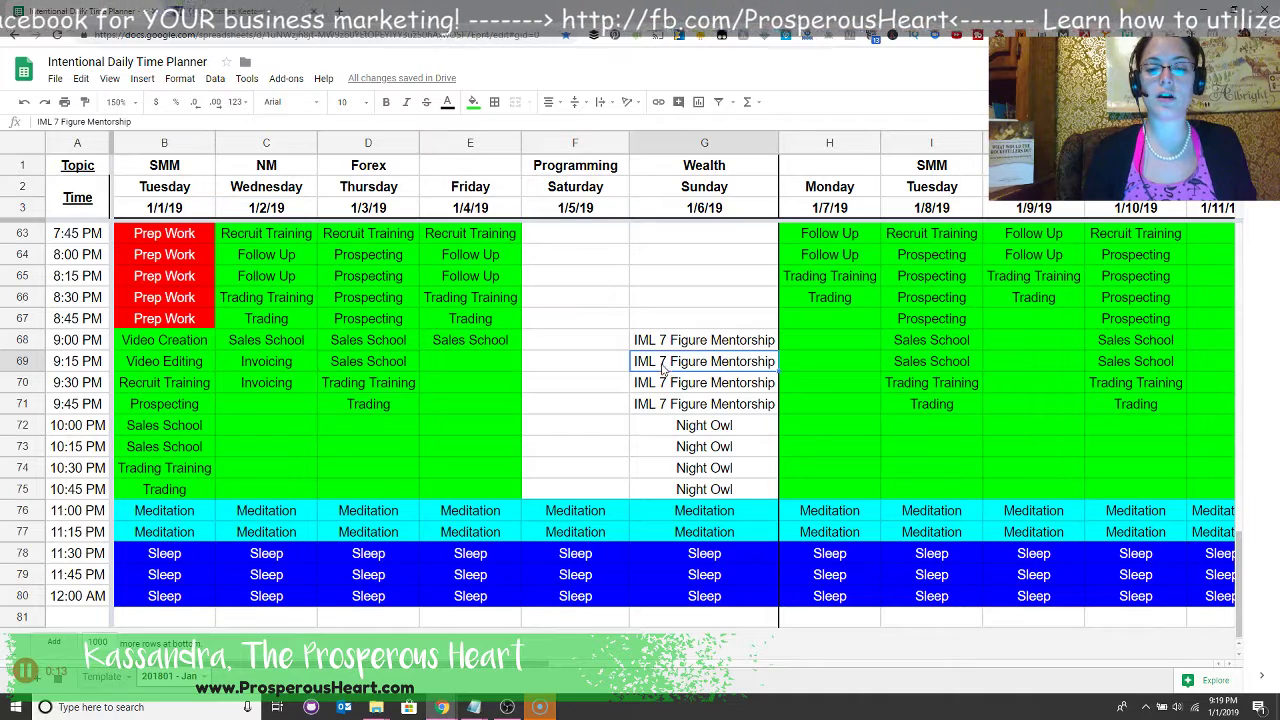
click(668, 446)
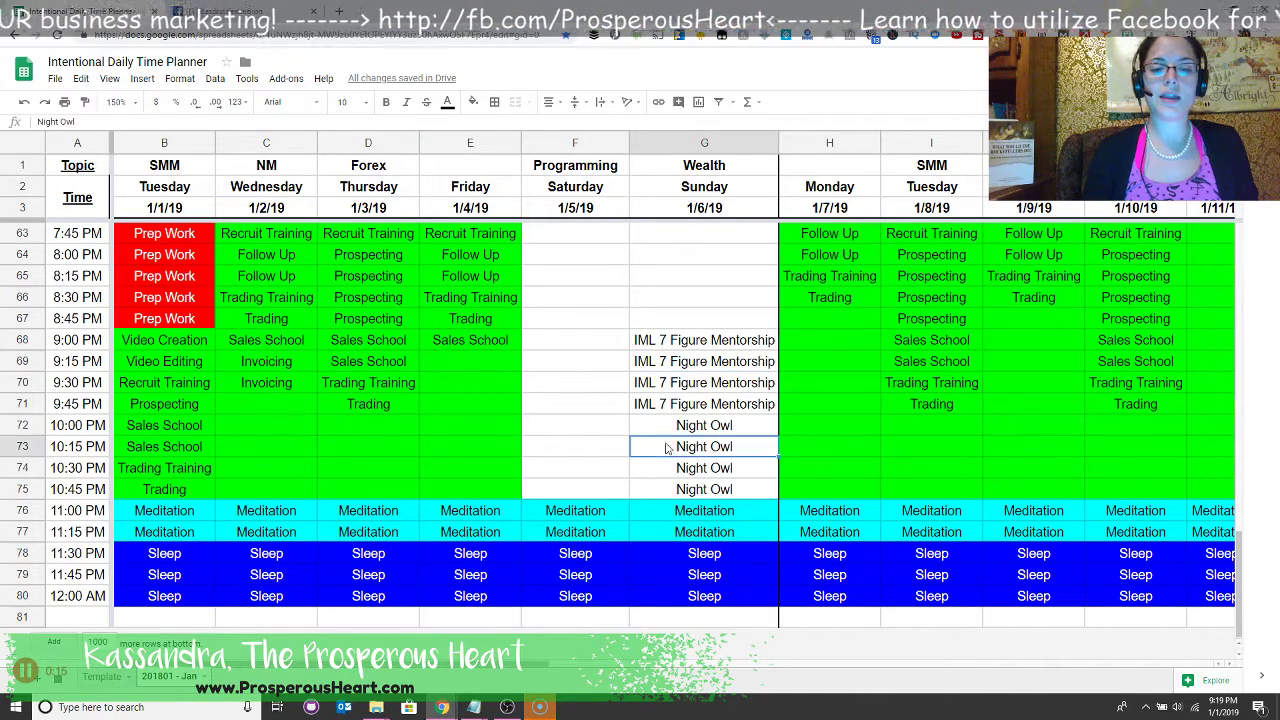
drag(353, 366, 360, 320)
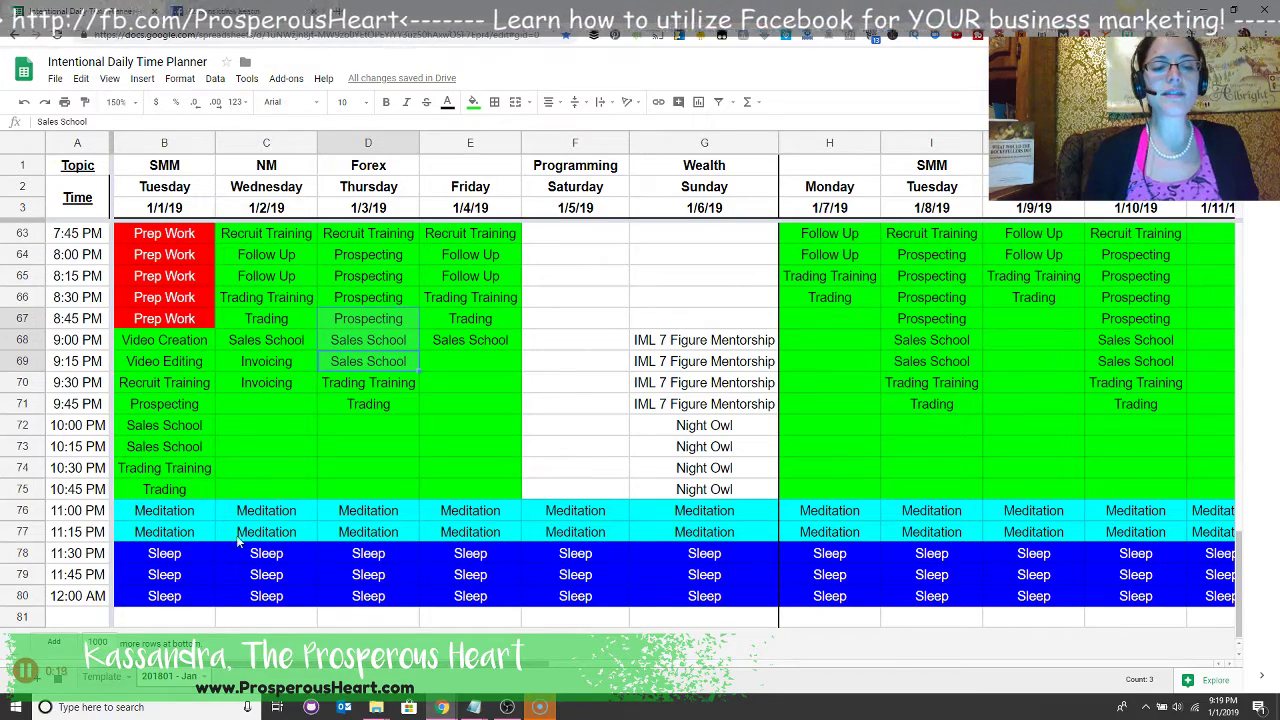
click(102, 678)
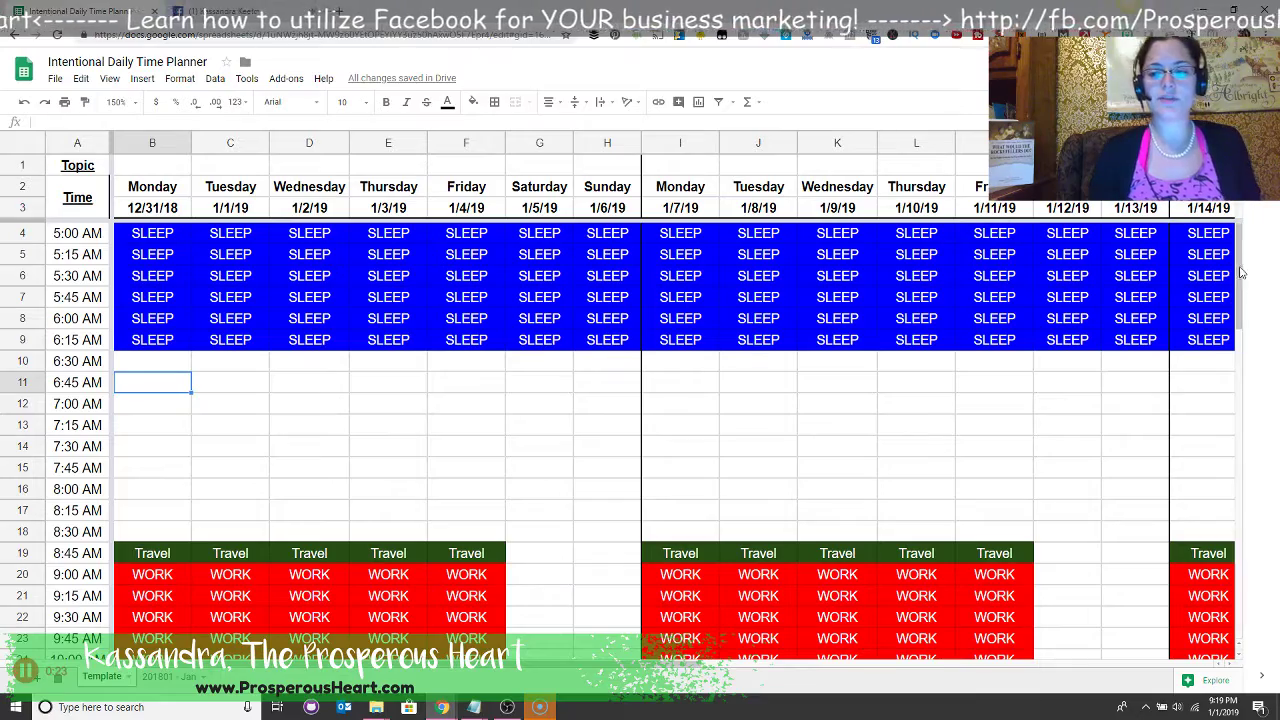
drag(1241, 266, 1226, 515)
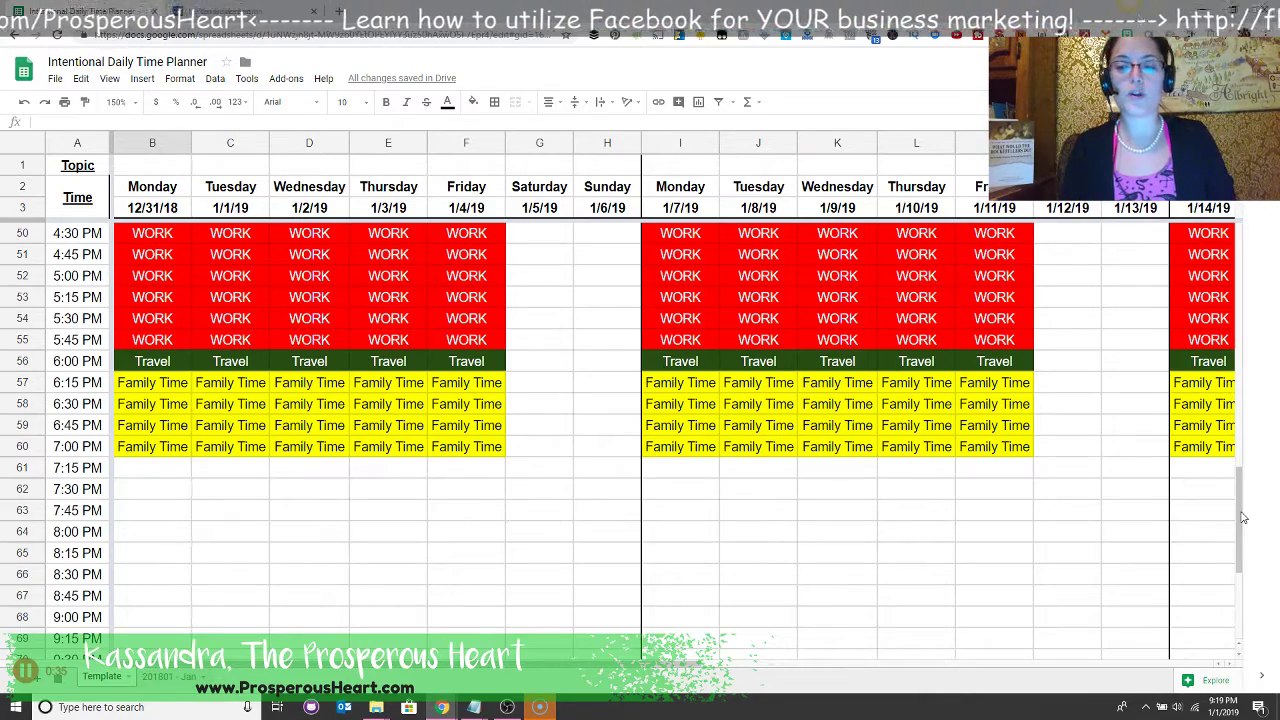
mouse_move(1243, 522)
mouse_down()
mouse_move(1243, 553)
mouse_move(1253, 505)
mouse_up()
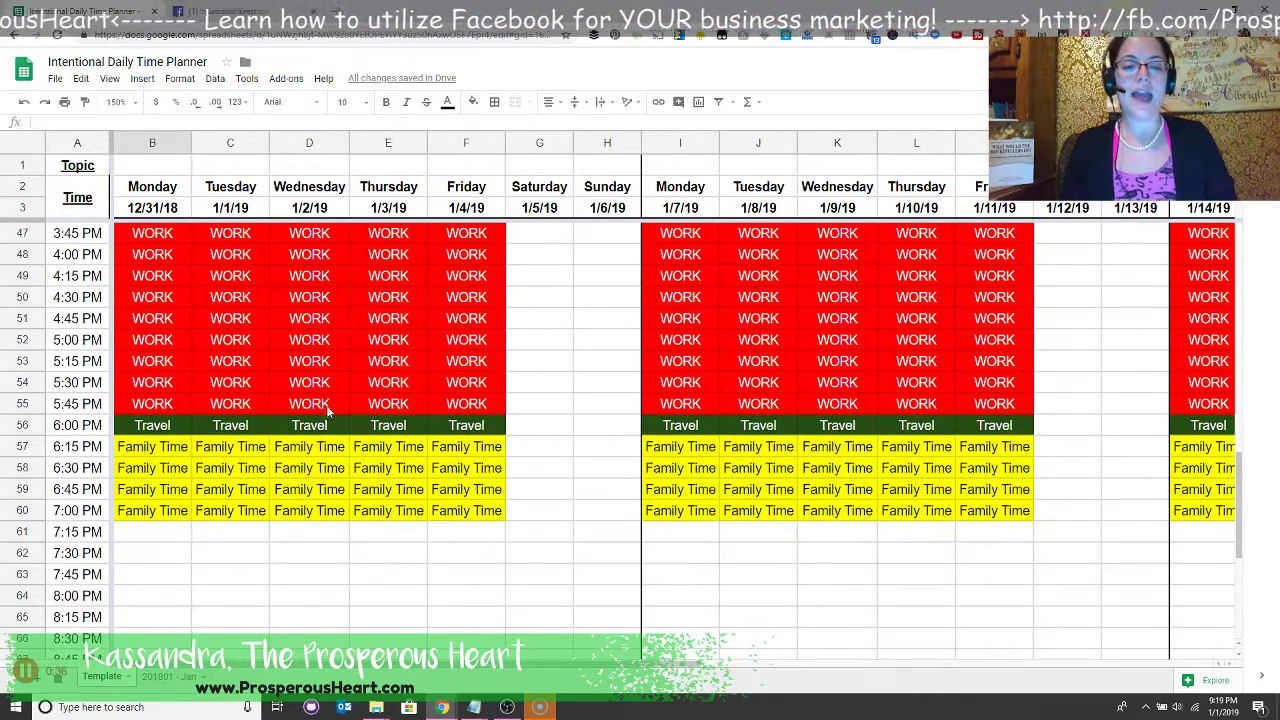
click(133, 450)
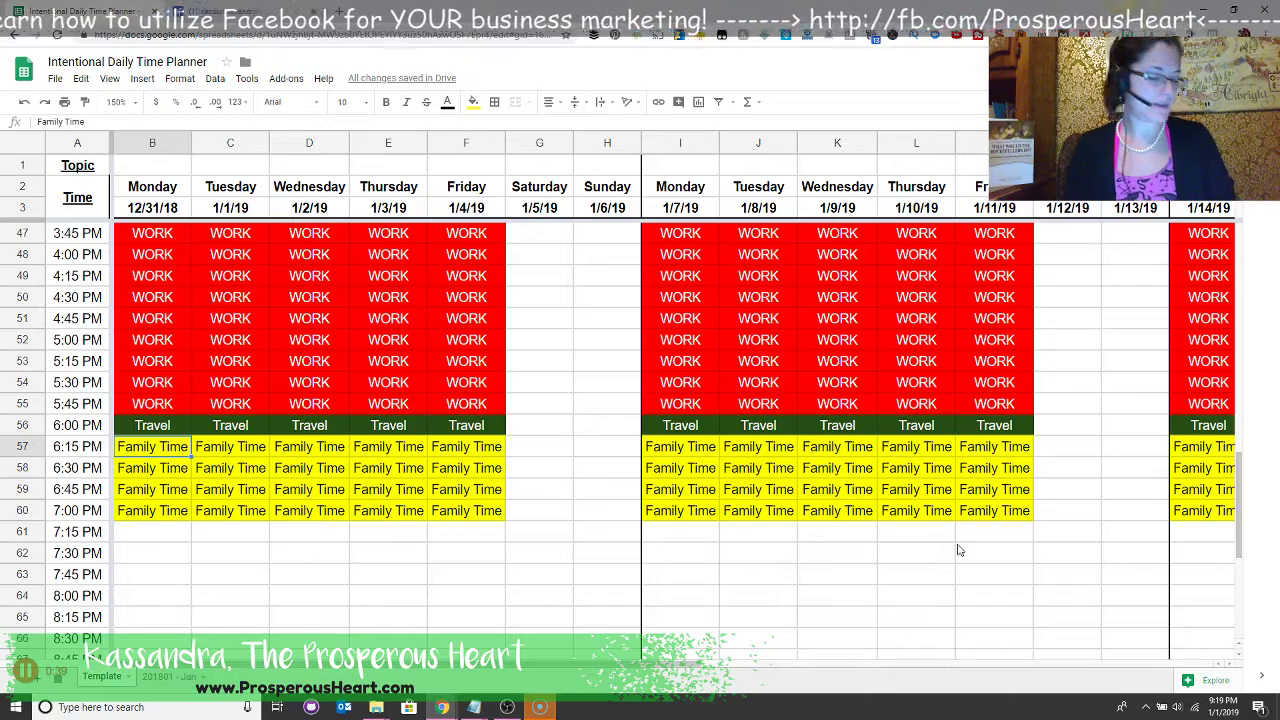
drag(1245, 504, 1270, 268)
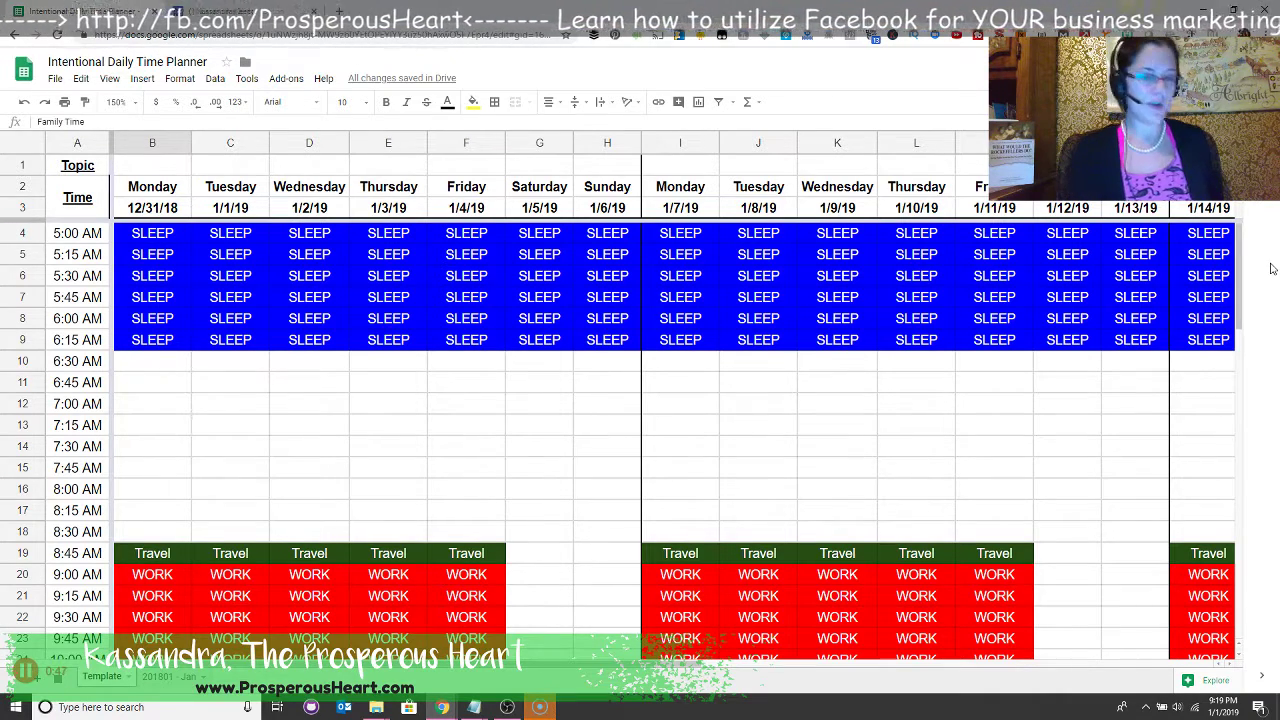
Step: Mark empty cell C11 on screen and give it a blue fill
click(230, 342)
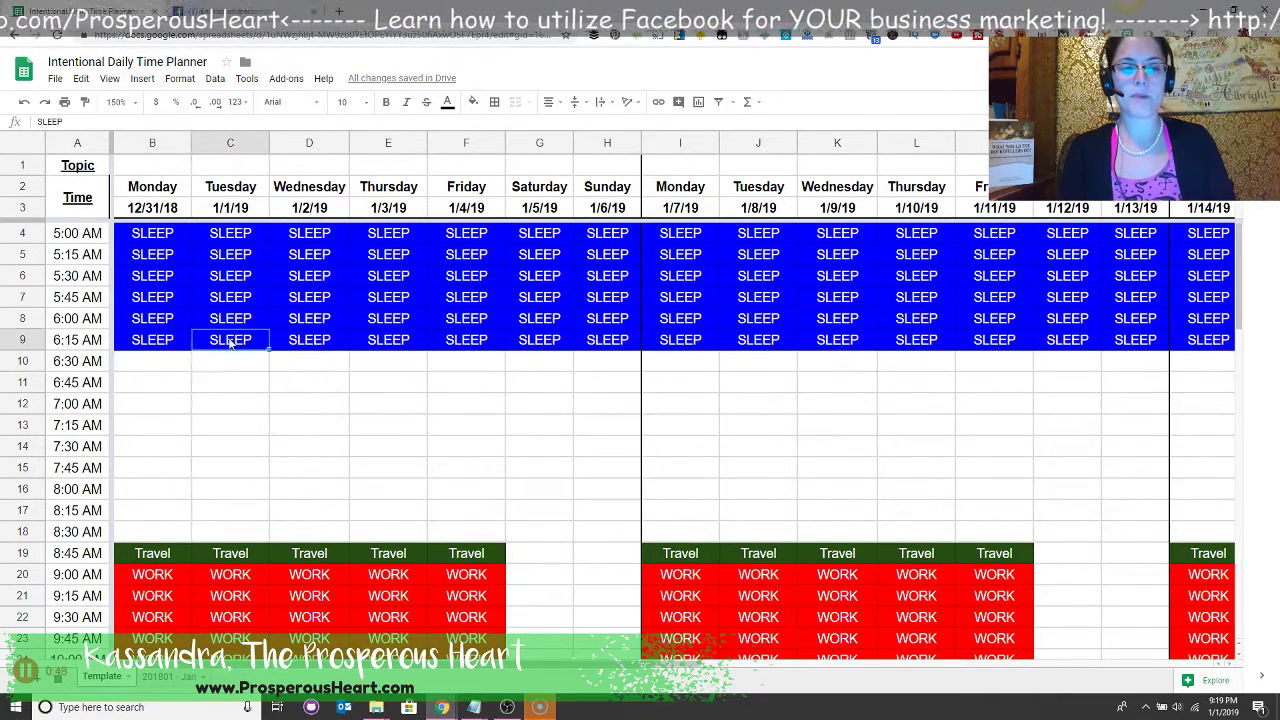
click(264, 390)
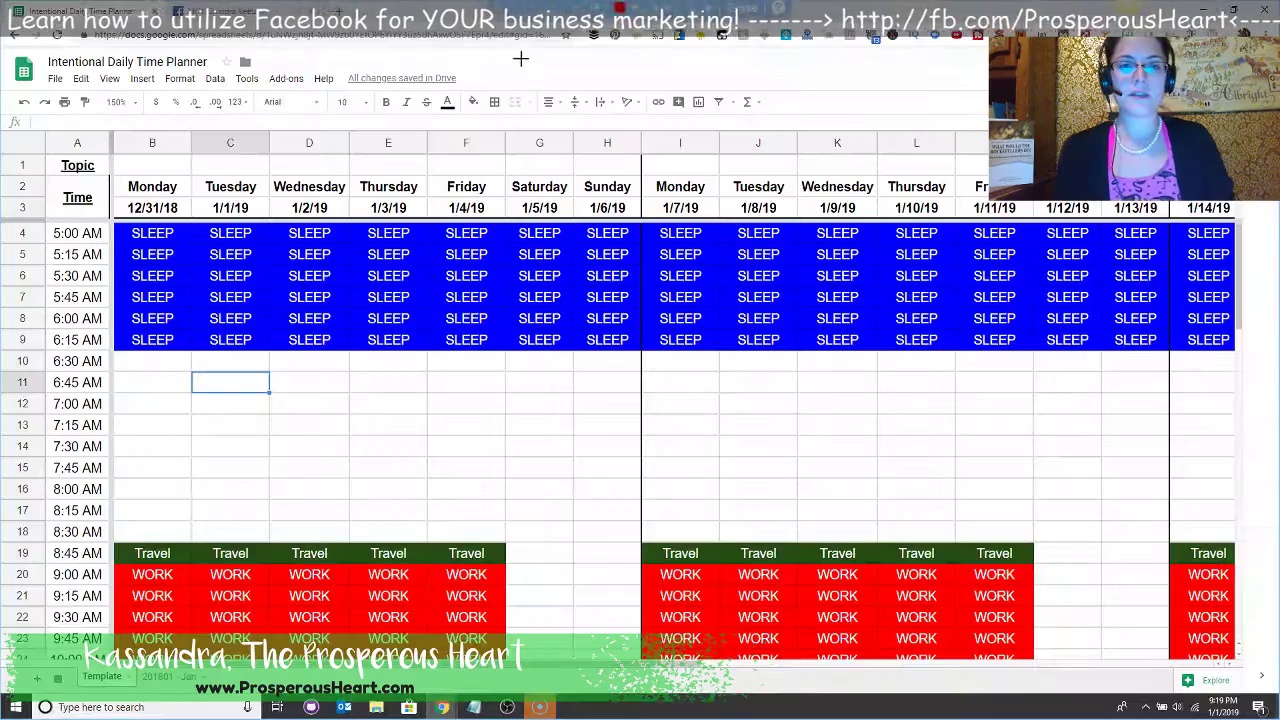
drag(291, 407, 128, 372)
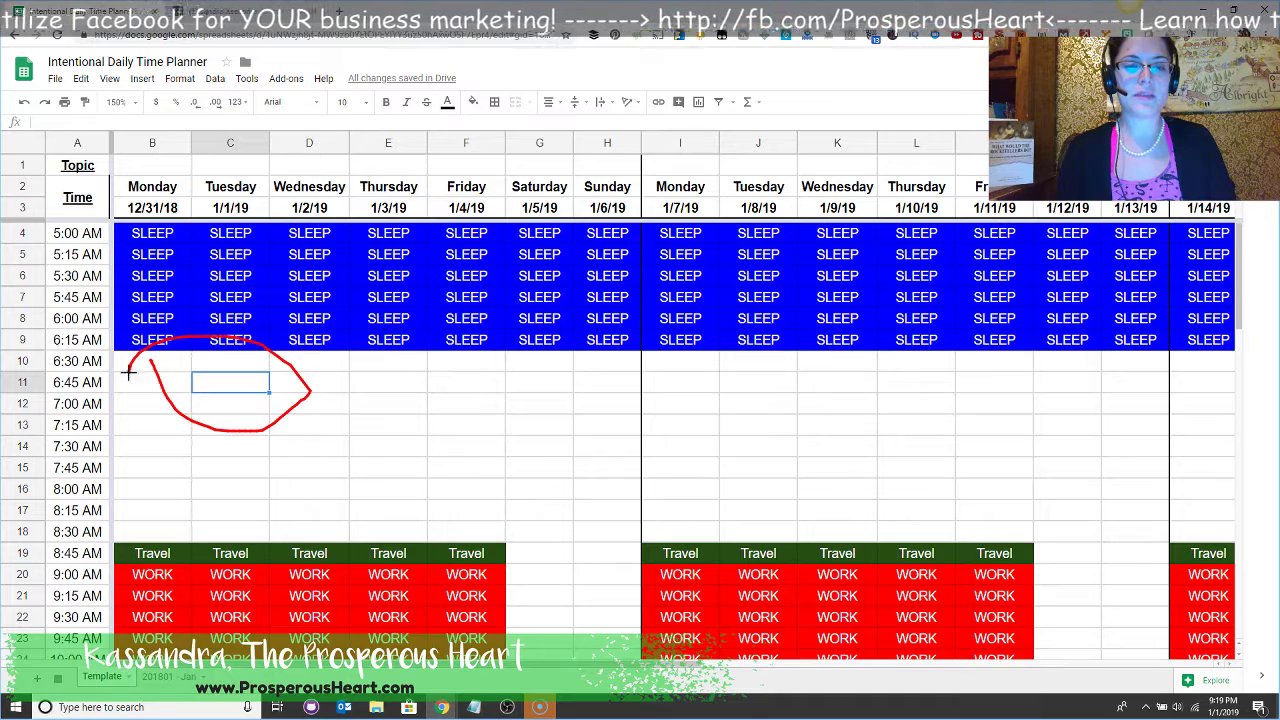
mouse_move(488, 72)
mouse_down()
mouse_move(445, 118)
mouse_move(500, 100)
mouse_move(531, 51)
mouse_up()
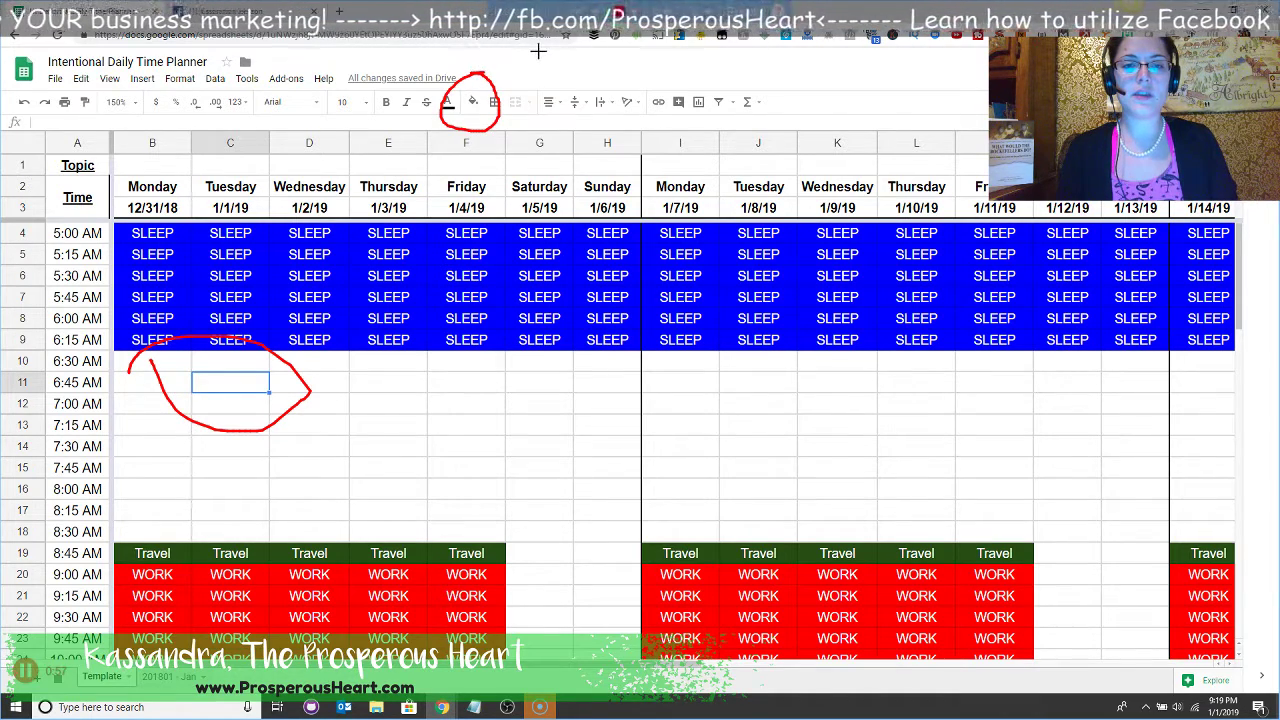
click(473, 101)
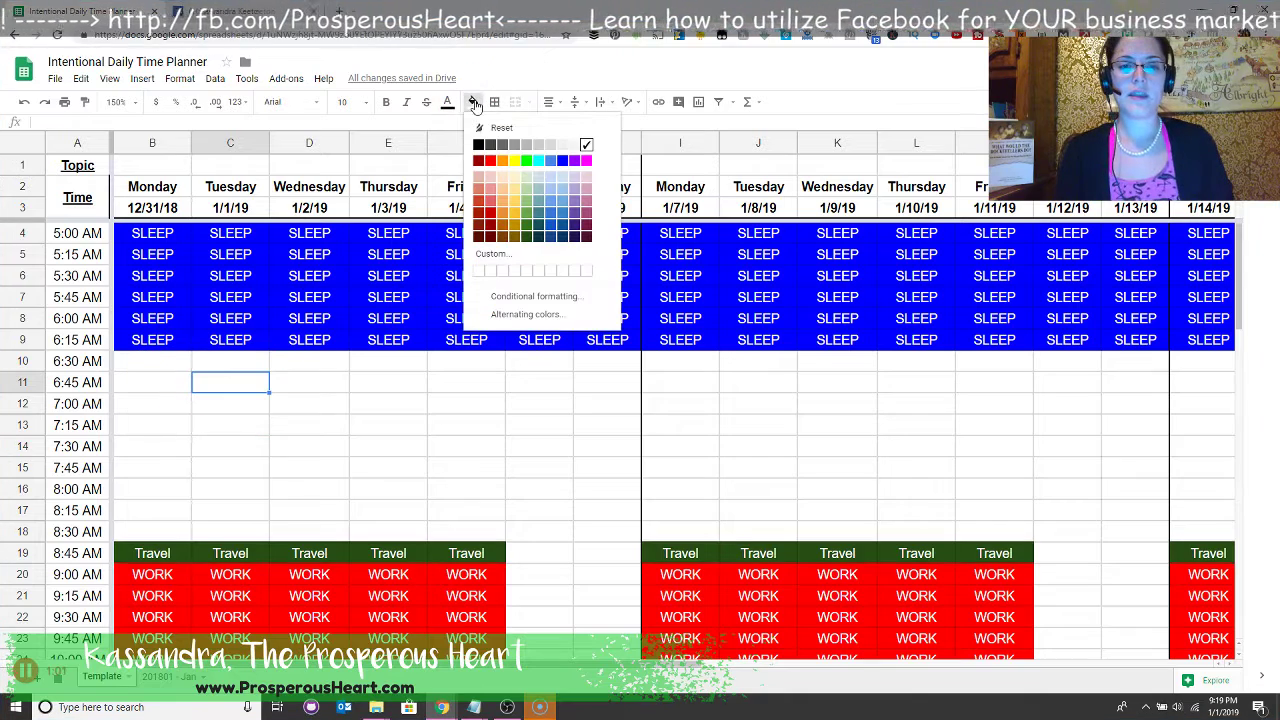
click(550, 161)
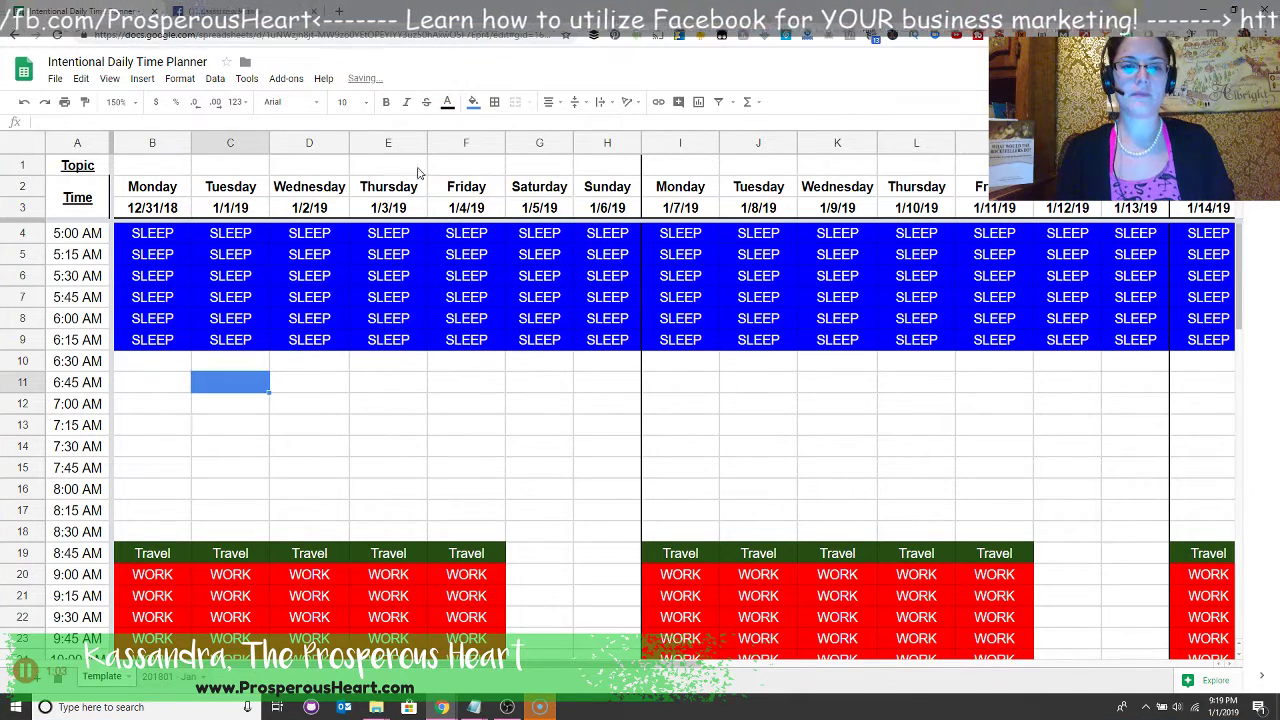
Step: Enter test text 'hjkhjk' in C11 and make it cyan
text(hjkhjk)
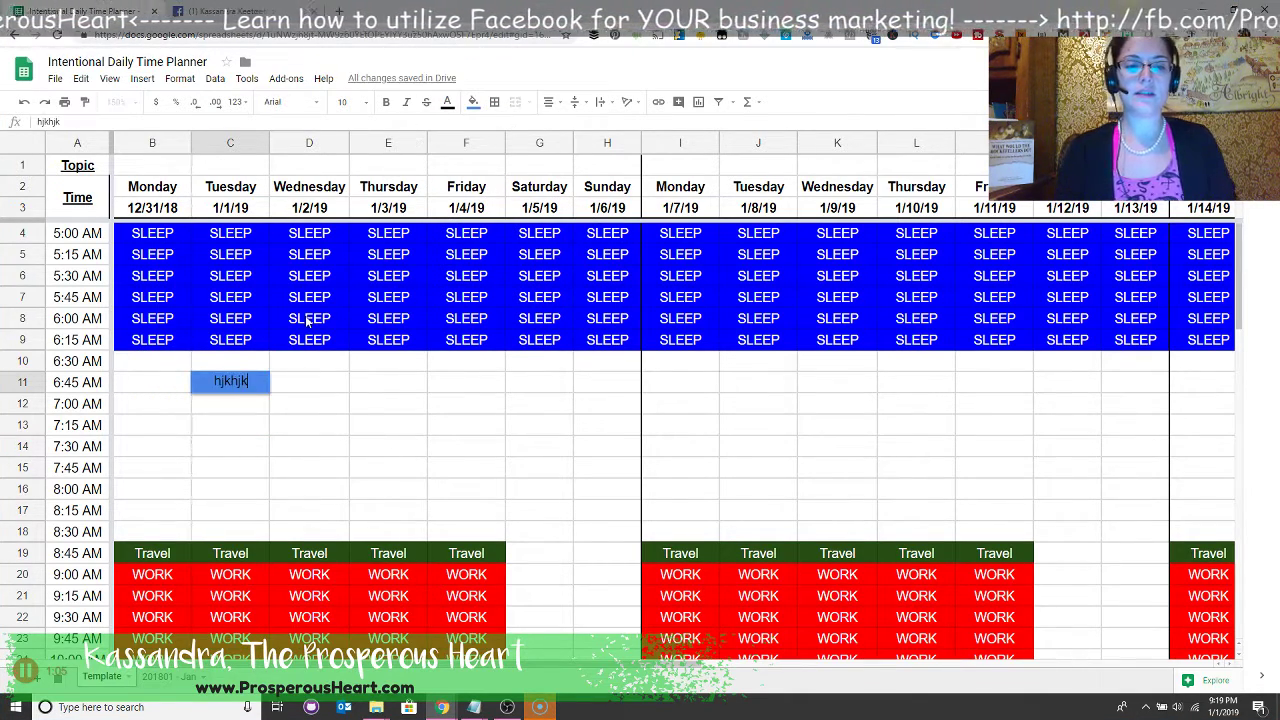
key(Return)
key(Up)
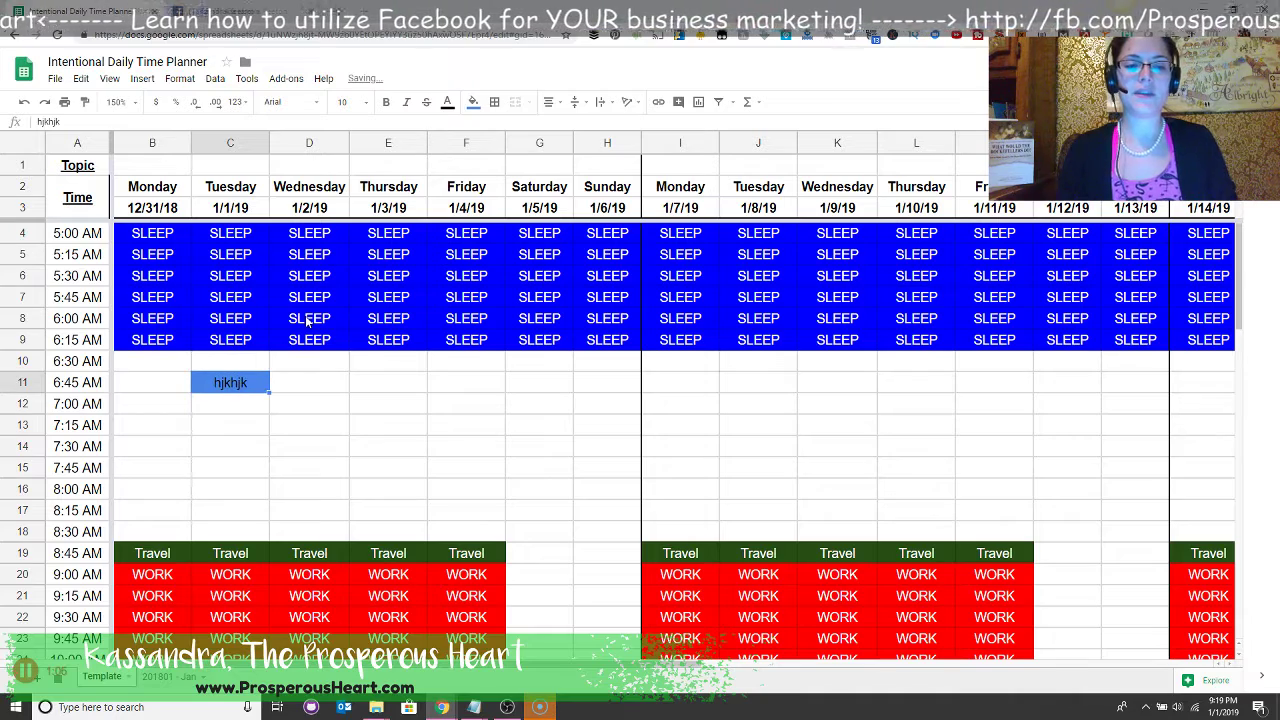
click(452, 107)
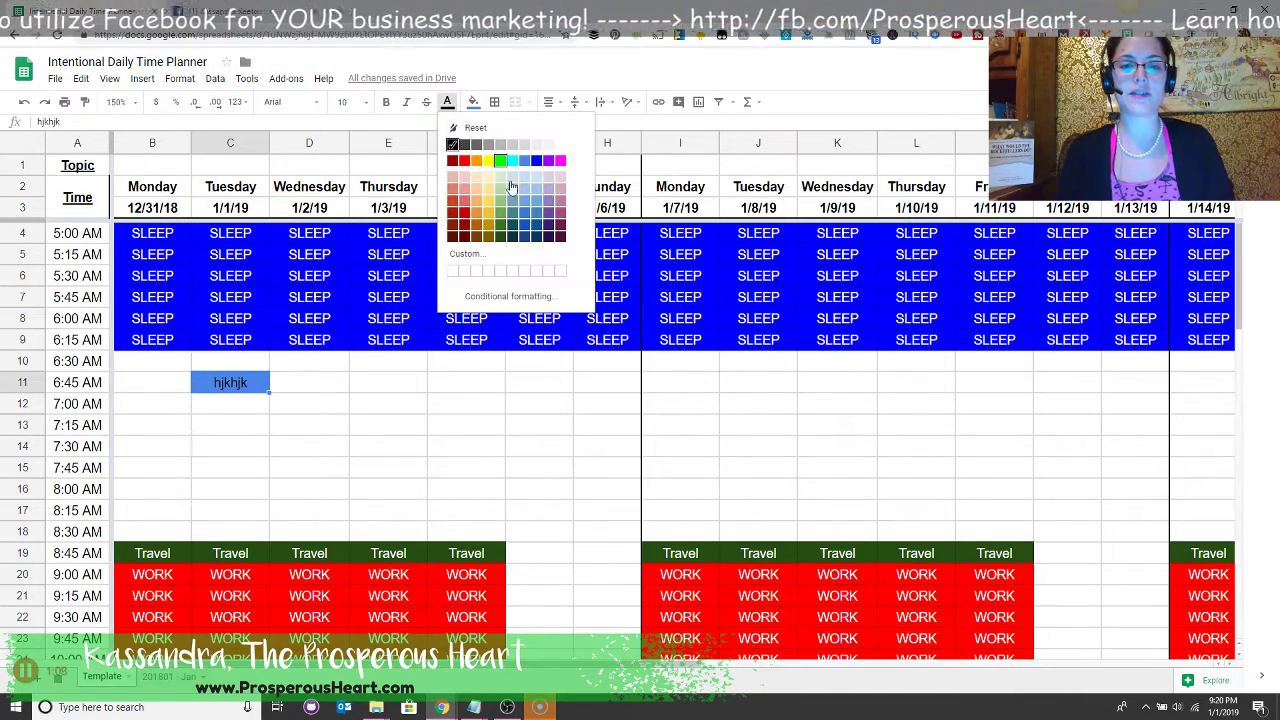
click(518, 162)
Step: Delete the test text and clear C11's blue fill so the cell is blank
click(297, 410)
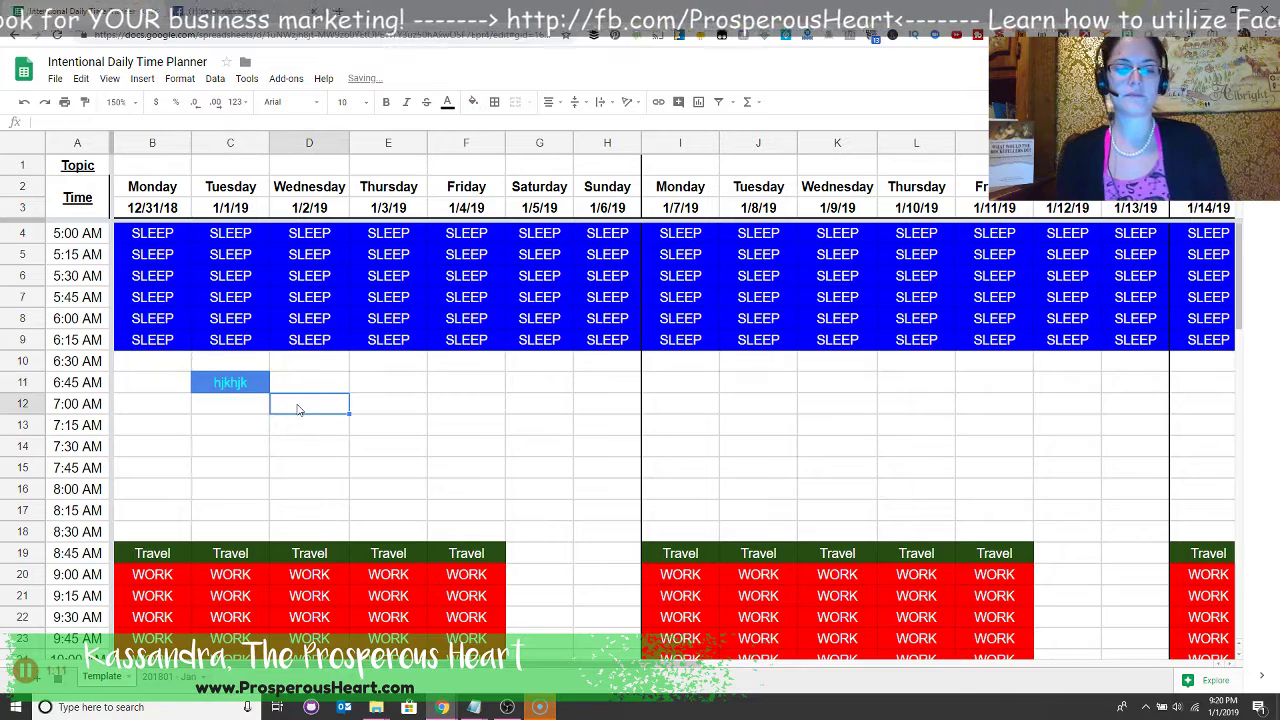
key(Up)
key(Left)
key(Delete)
key(ctrl+backslash)
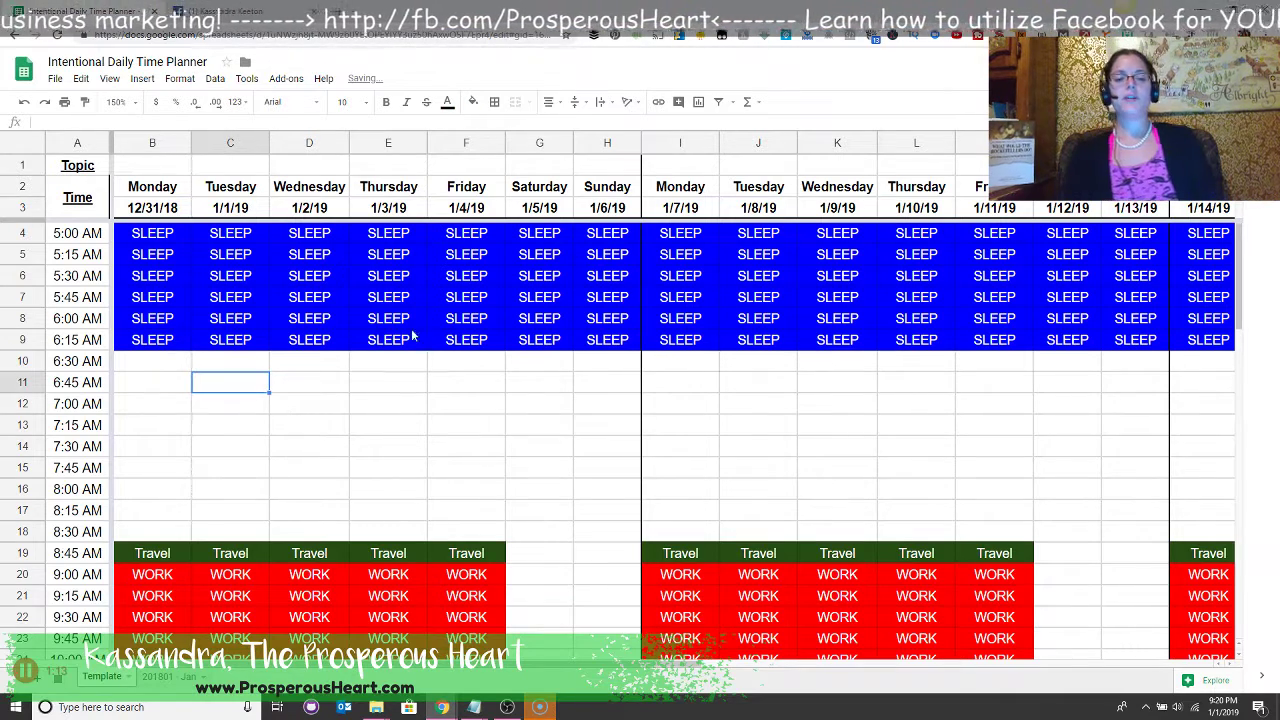
click(408, 260)
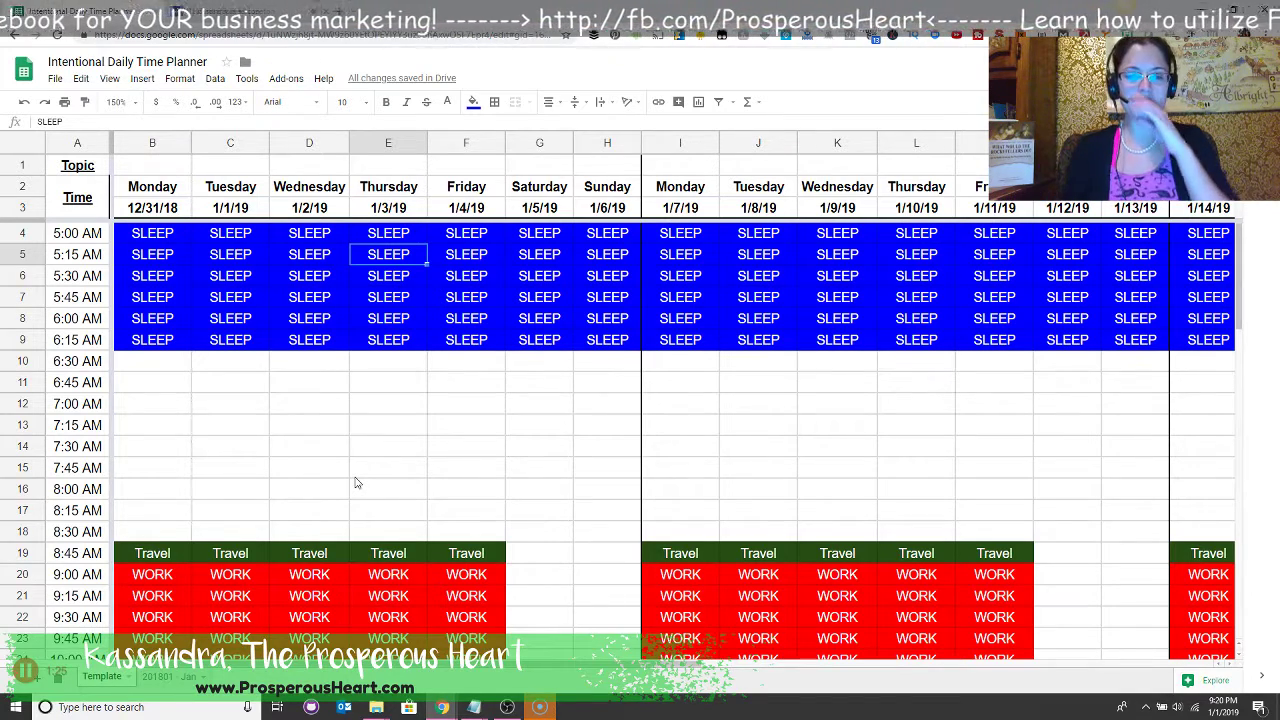
key(Down)
key(Down)
key(Down)
key(Down)
key(Down)
key(Down)
key(Down)
key(Down)
key(Down)
key(Down)
key(Down)
key(Down)
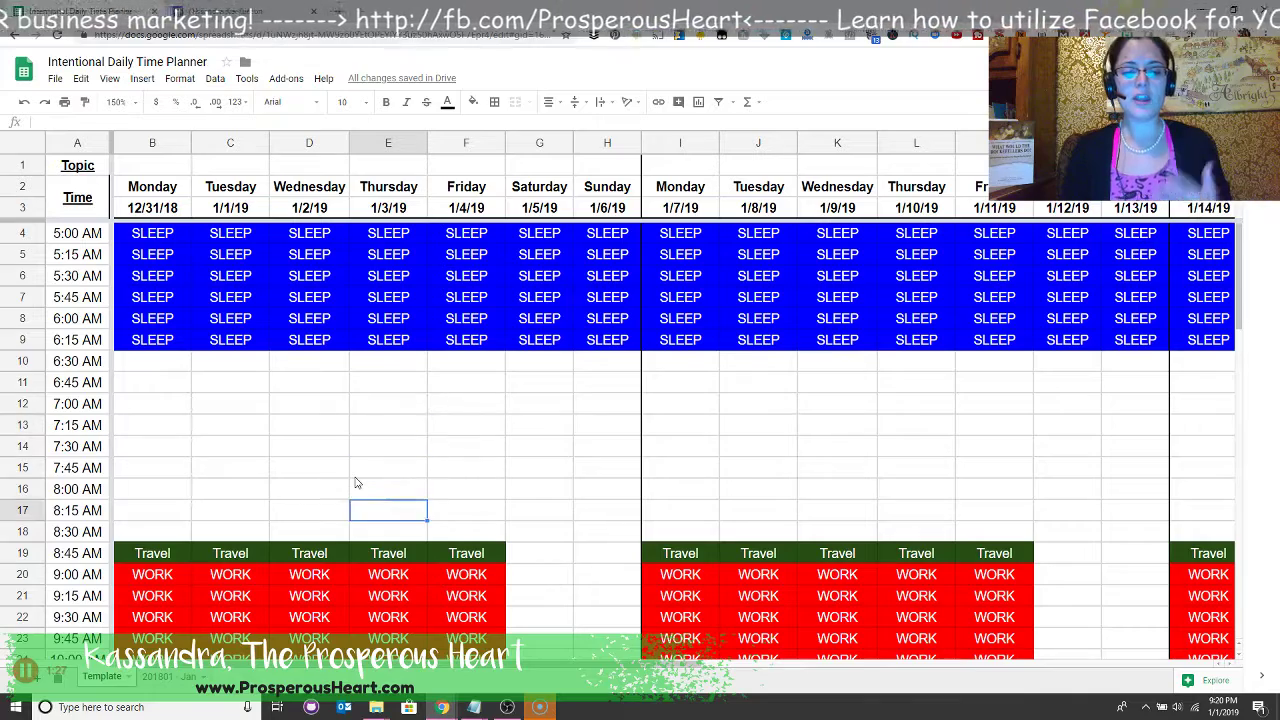
key(Down)
key(Down)
key(Down)
key(Down)
key(Down)
key(Down)
key(Down)
key(Down)
key(Down)
key(Down)
key(Down)
key(Down)
key(Down)
key(Down)
key(Down)
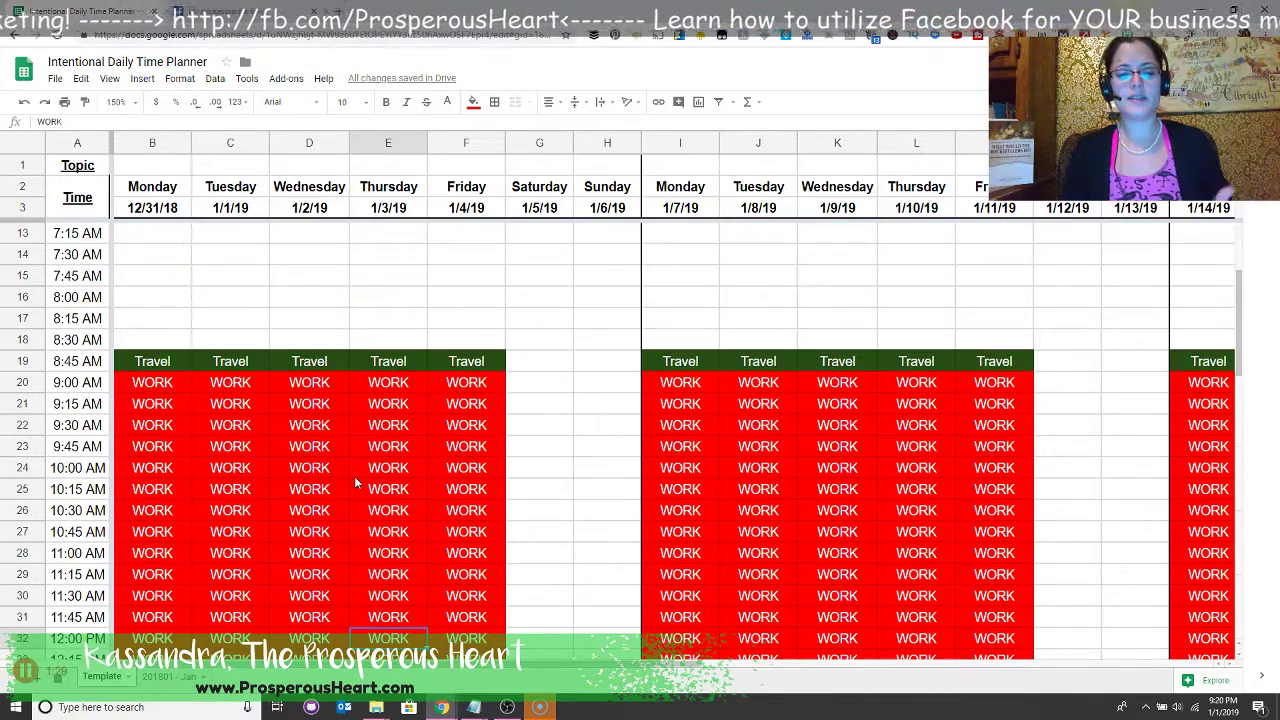
key(Down)
key(Down)
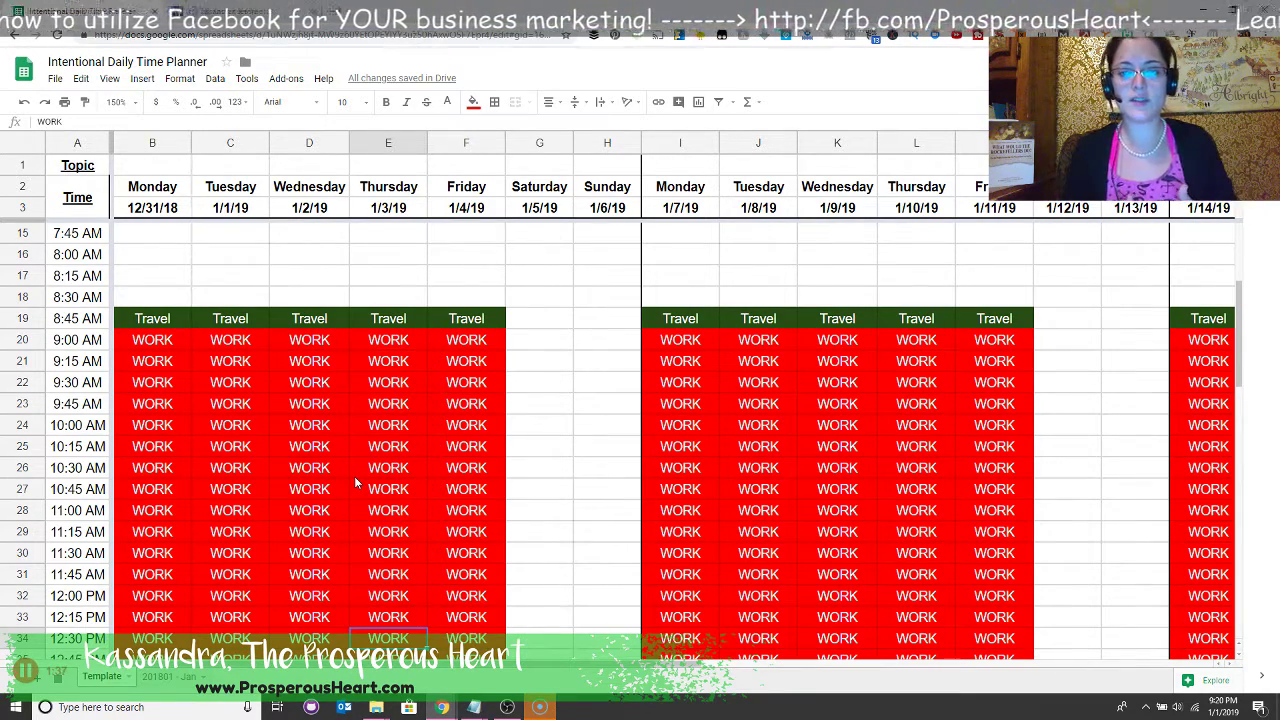
key(Down)
key(Down)
key(Down)
key(Down)
key(Down)
key(Down)
key(Down)
key(Down)
key(Down)
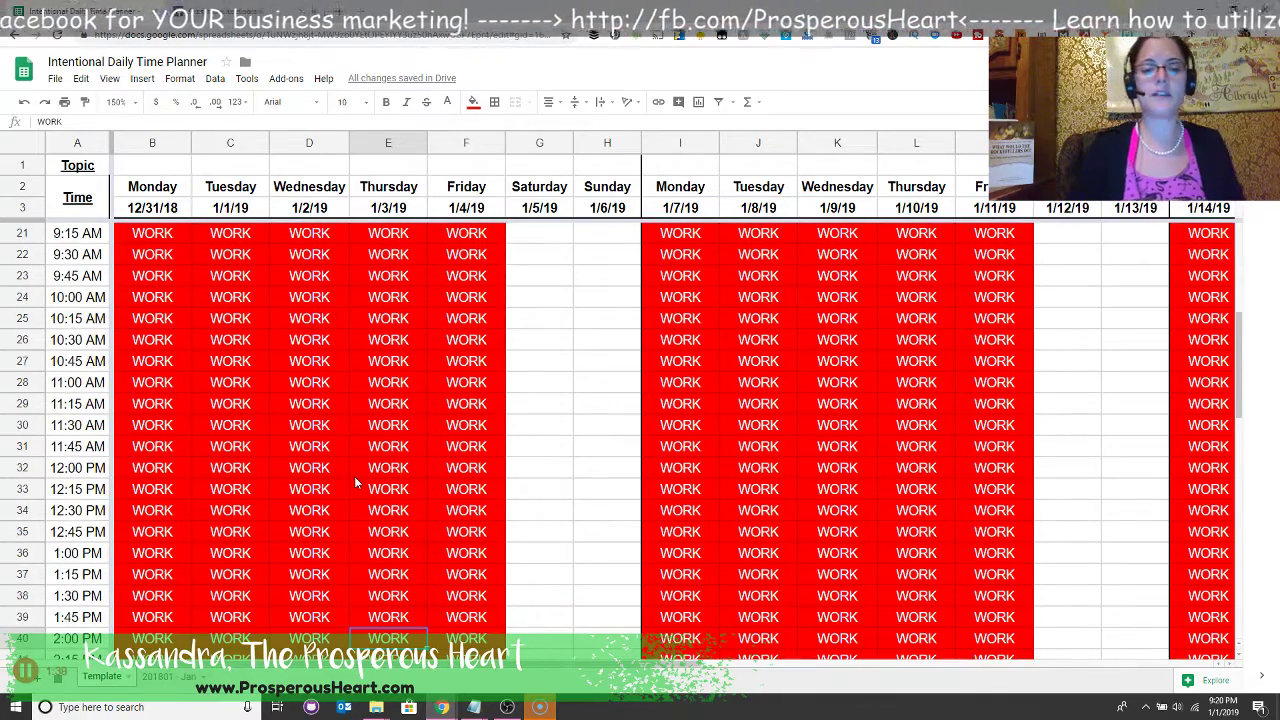
key(Down)
key(Down)
key(Down)
key(Down)
key(Down)
key(Down)
key(Down)
key(Down)
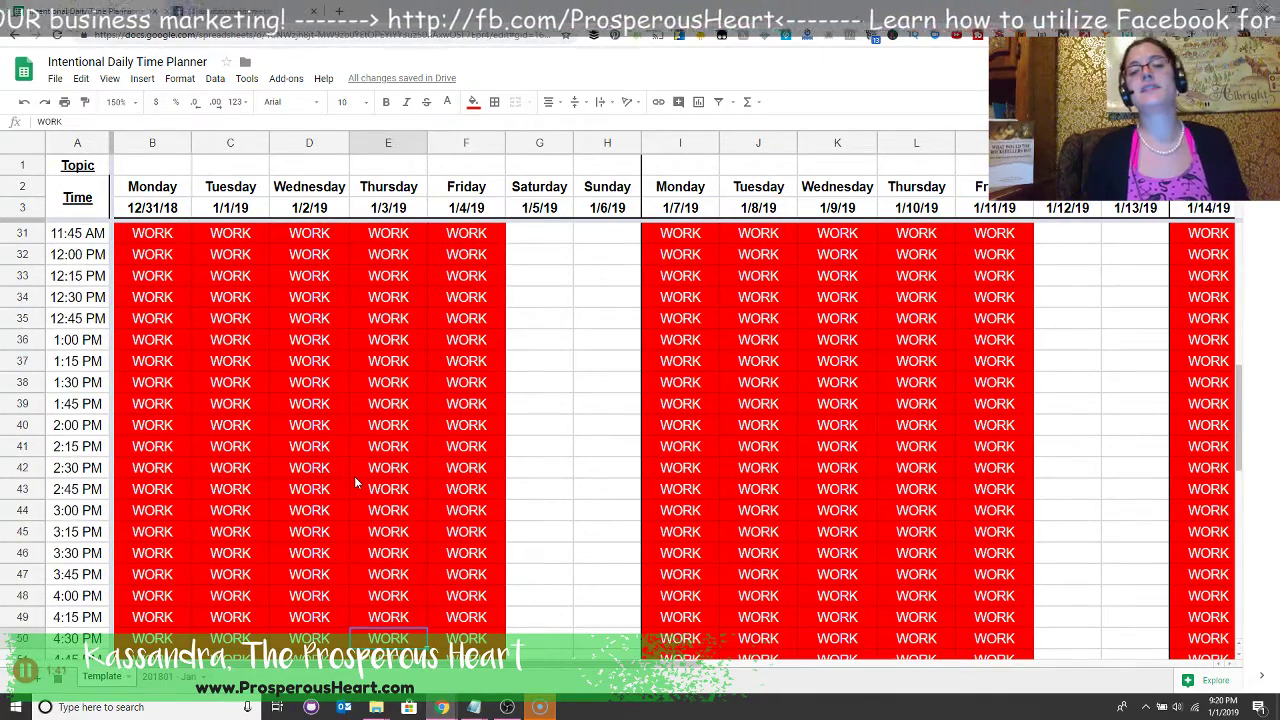
key(Down)
key(Down)
key(Down)
key(Down)
key(Down)
key(Down)
key(Down)
key(Down)
key(Down)
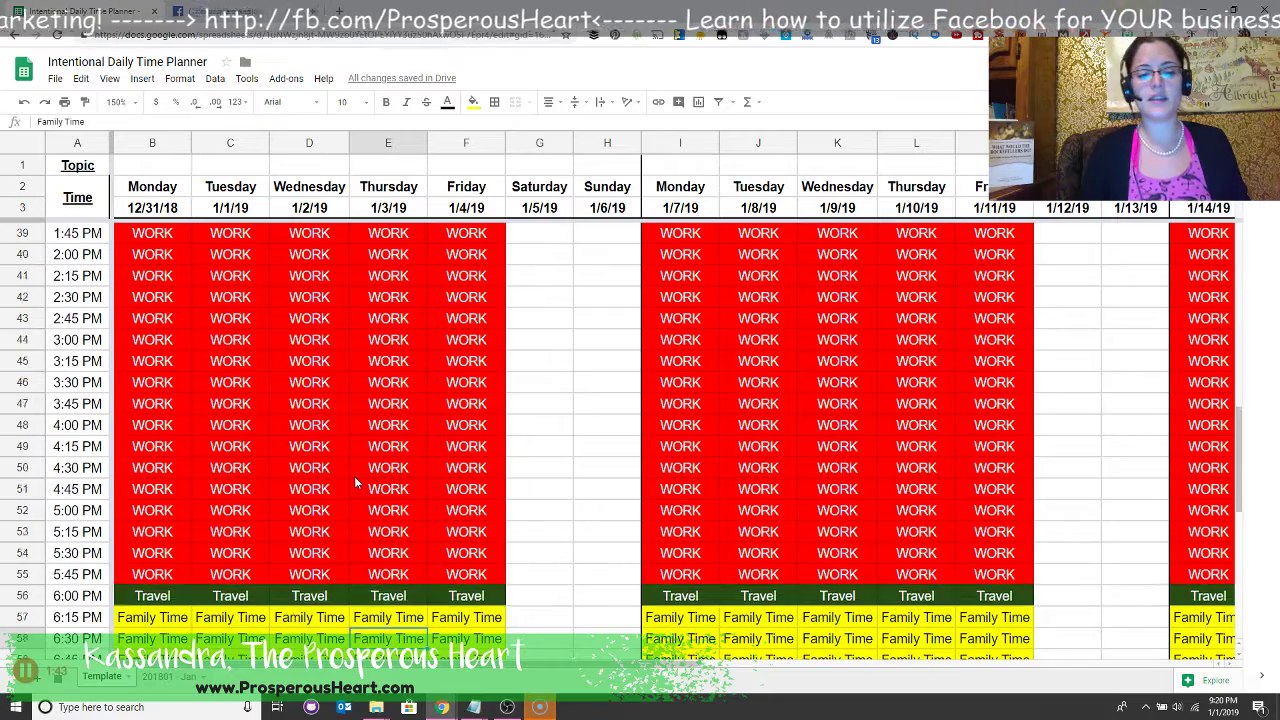
key(Down)
key(Down)
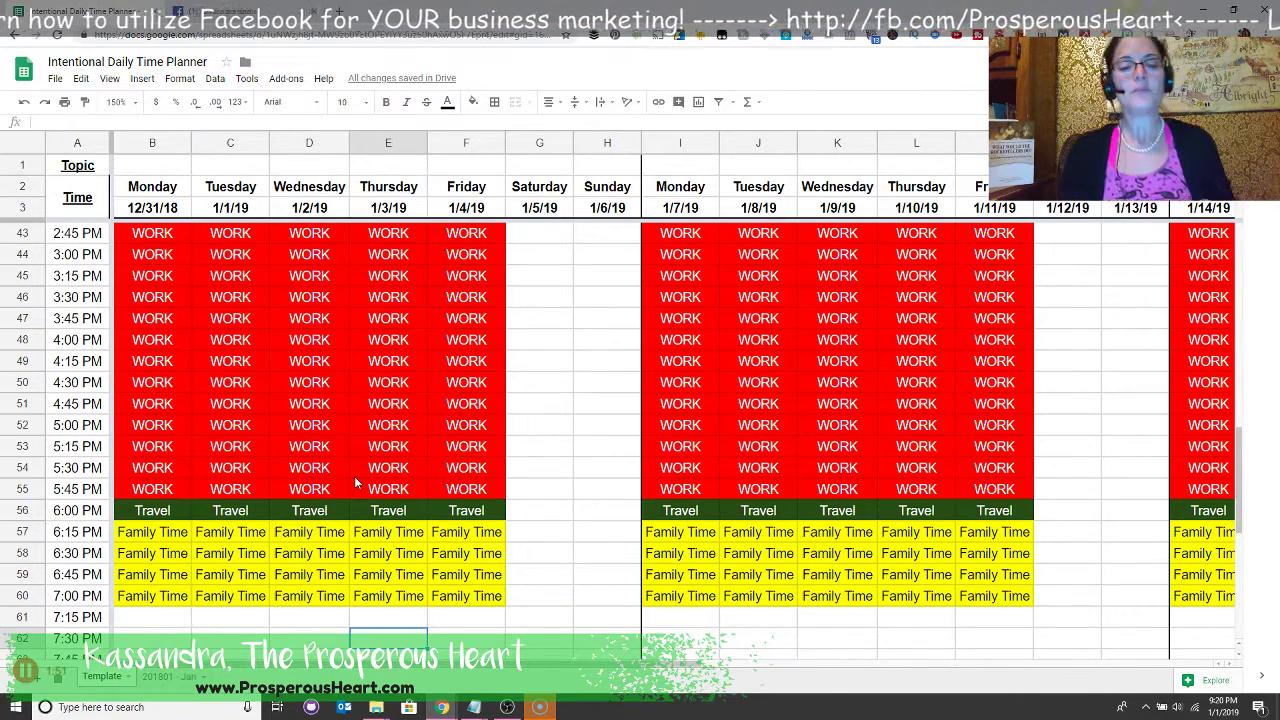
click(175, 540)
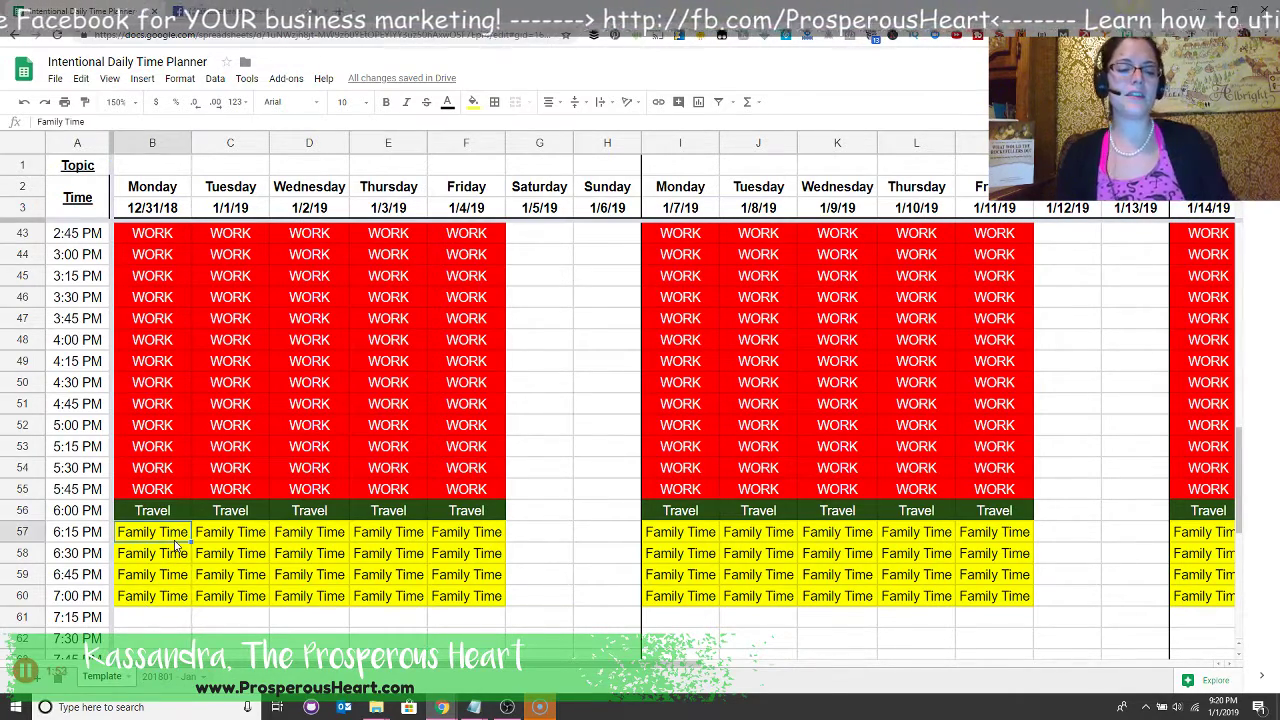
key(Down)
key(Down)
key(Down)
key(Down)
key(Down)
key(Down)
key(Down)
key(Down)
key(Down)
key(Down)
key(Down)
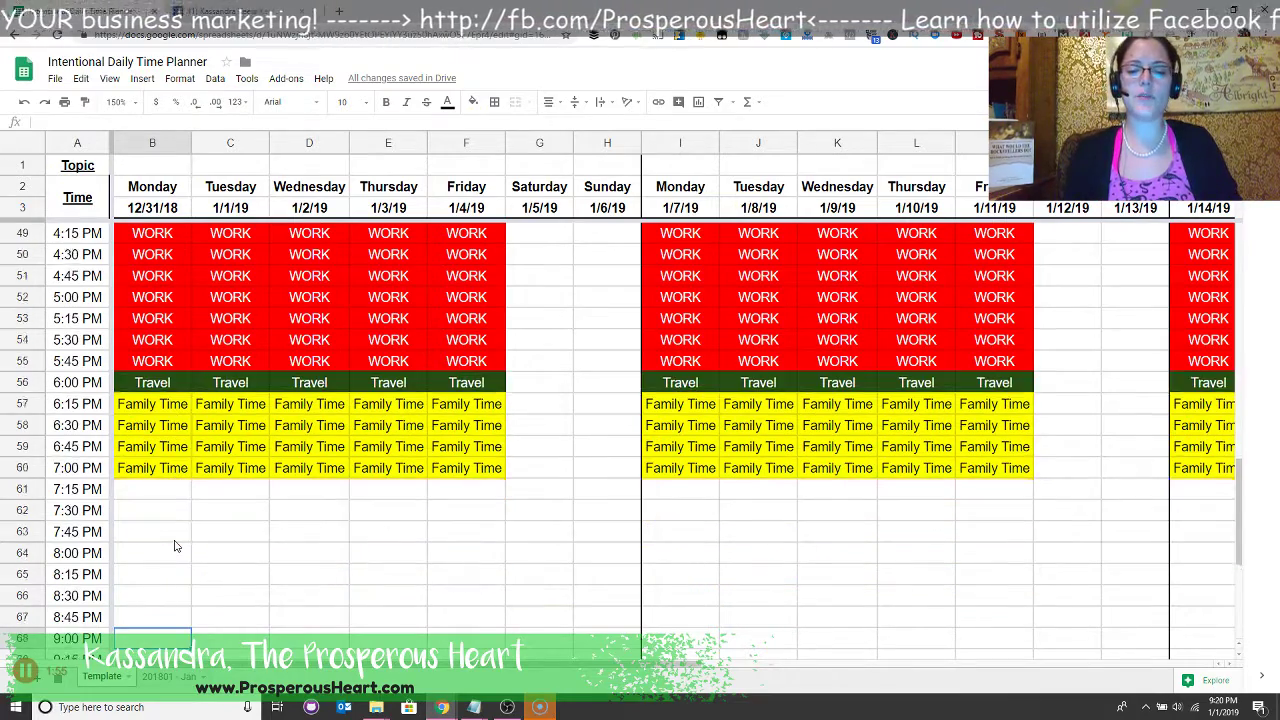
key(Down)
key(Down)
key(Down)
key(Down)
key(Down)
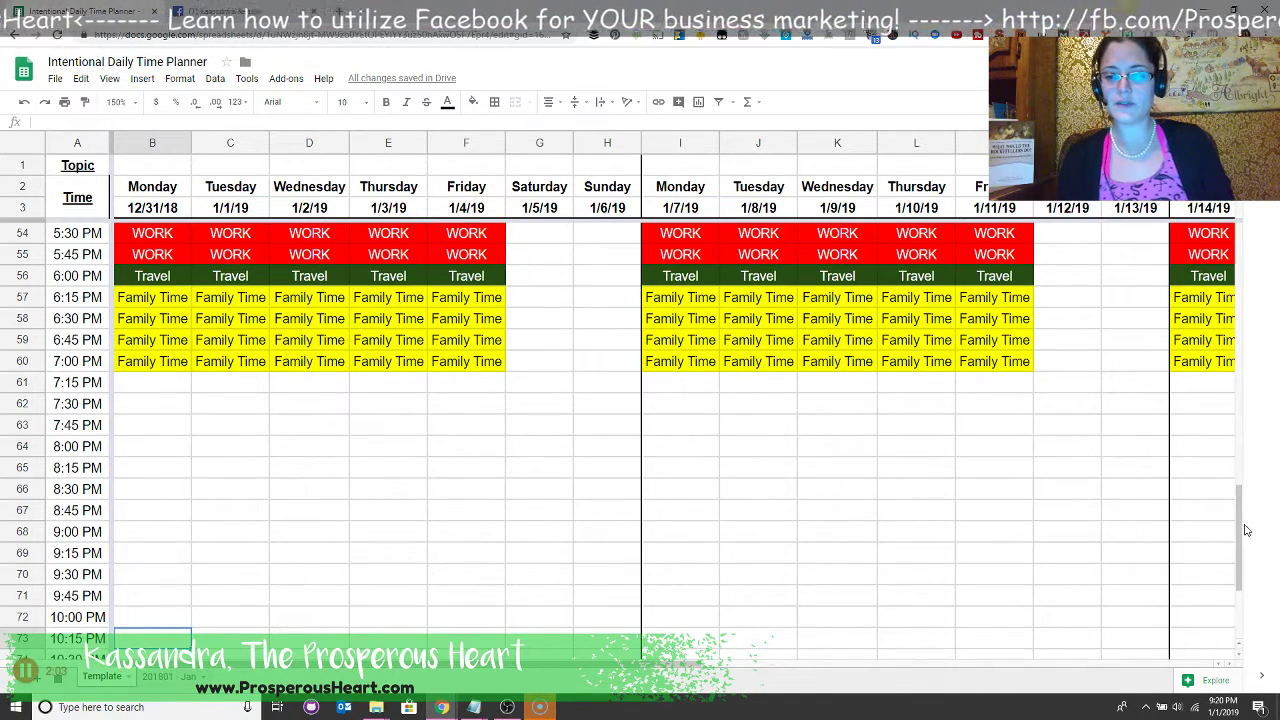
drag(1246, 530, 1241, 588)
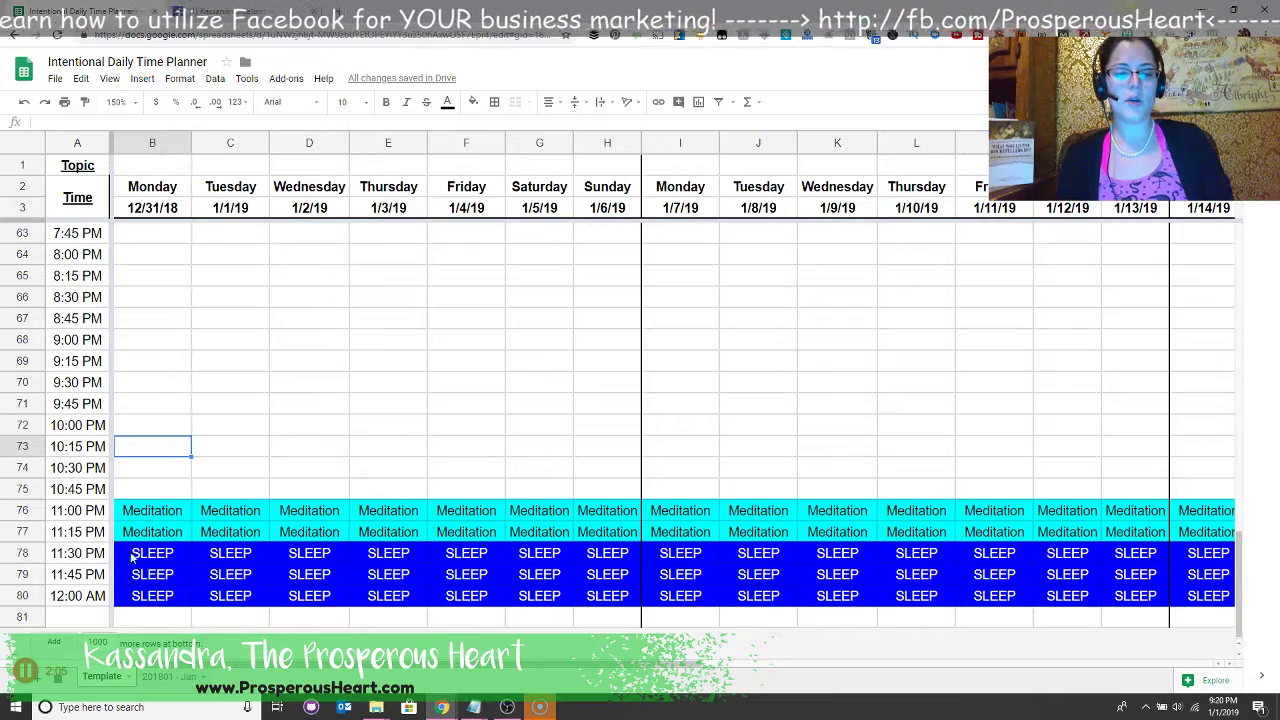
click(78, 600)
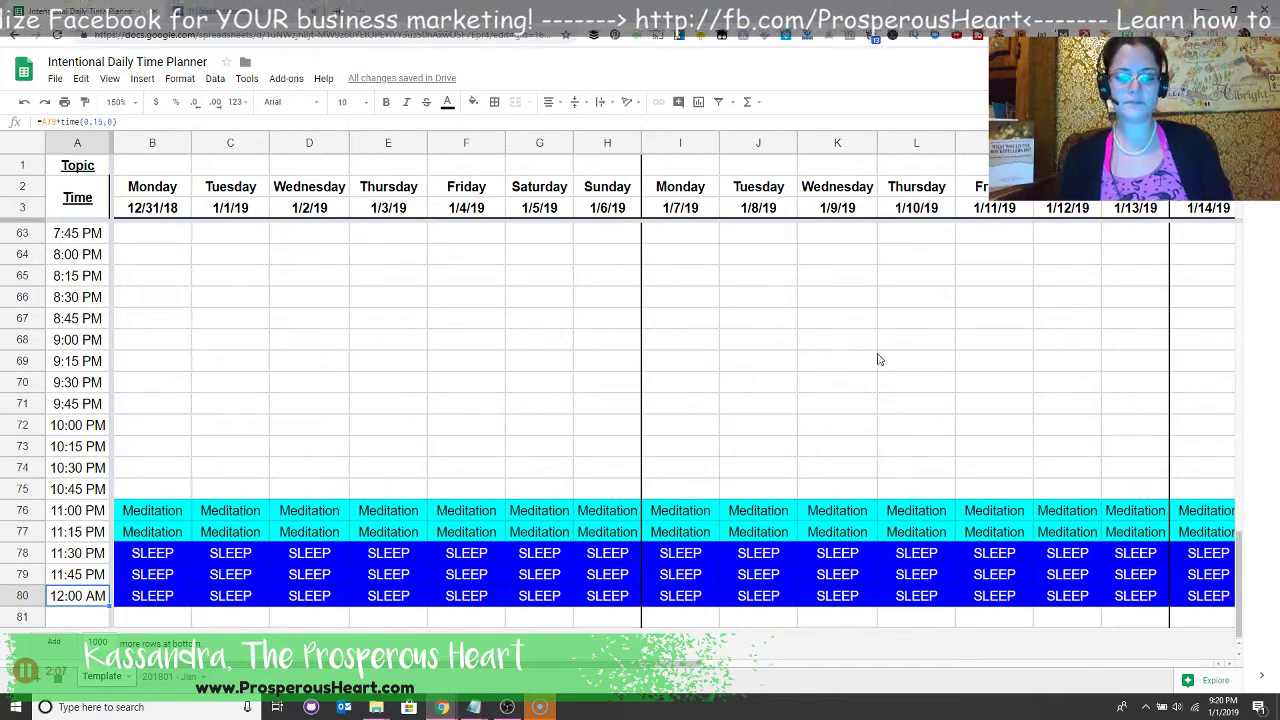
drag(1241, 522, 1258, 200)
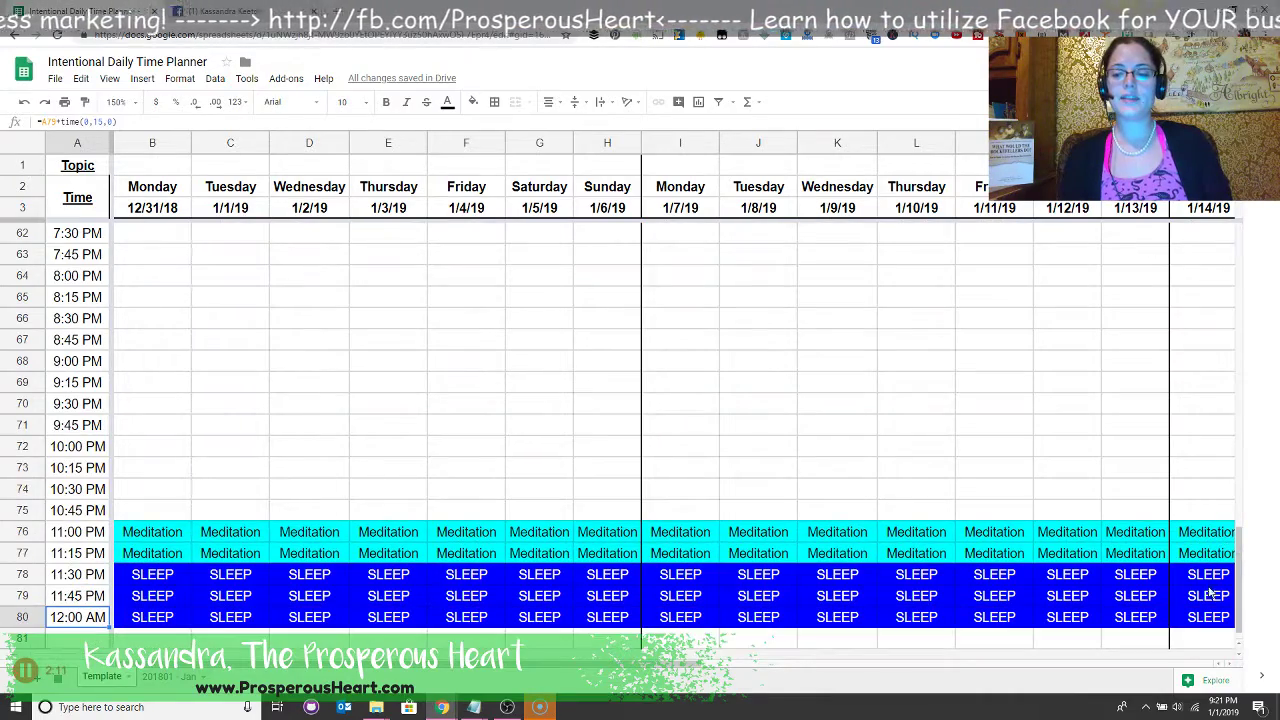
drag(1241, 560, 1240, 318)
mouse_move(594, 666)
mouse_down()
mouse_move(820, 663)
mouse_move(576, 652)
mouse_up()
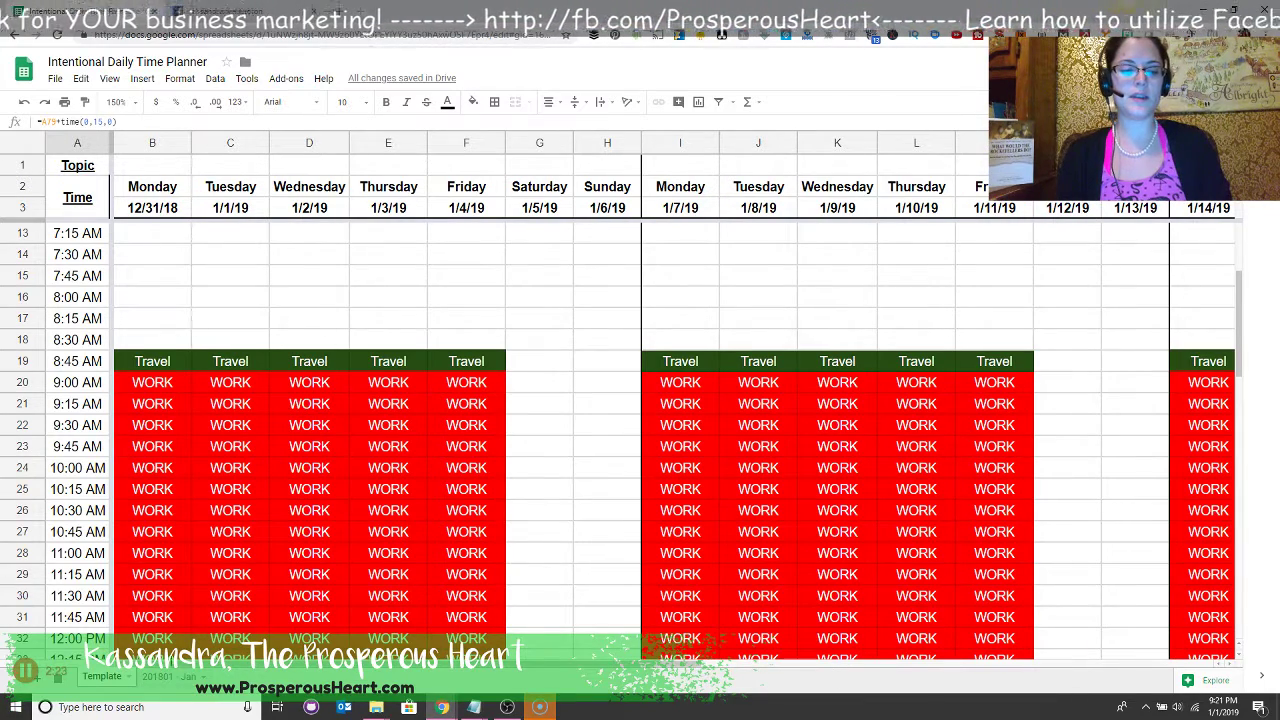
Step: Add a new sheet and type placeholder text across A1:D1
click(36, 677)
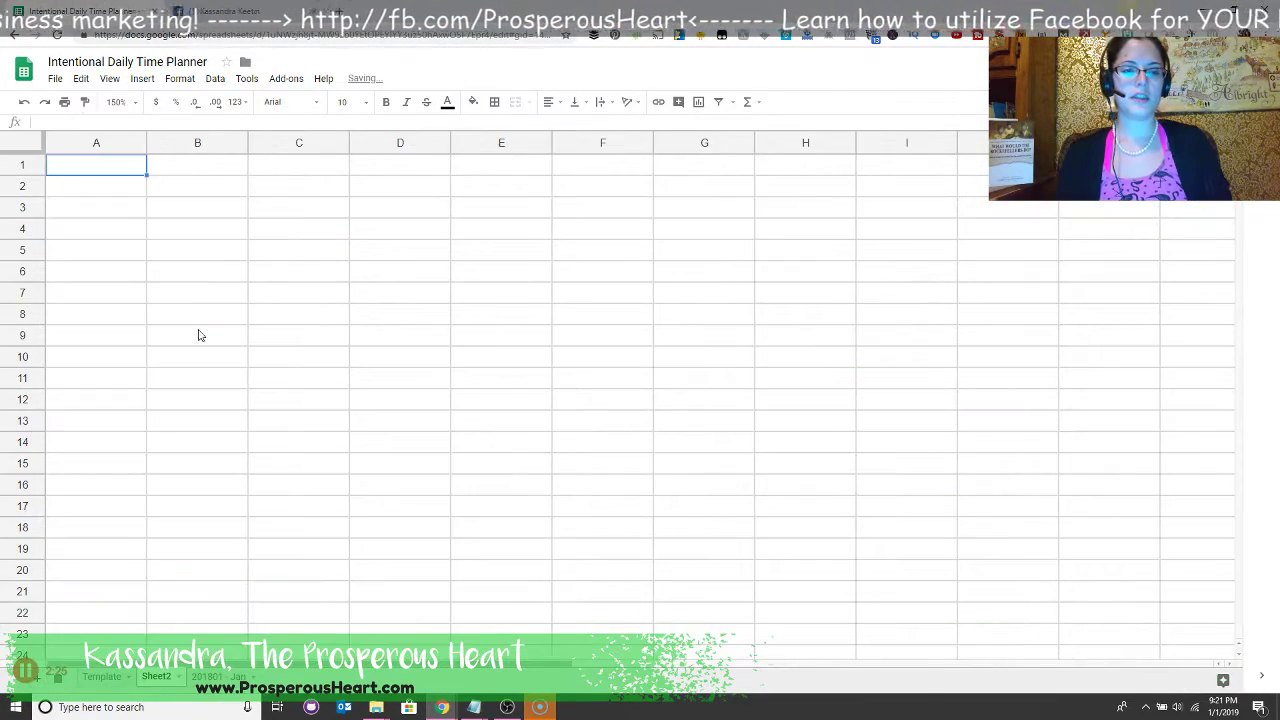
text(fjdksjflkasd)
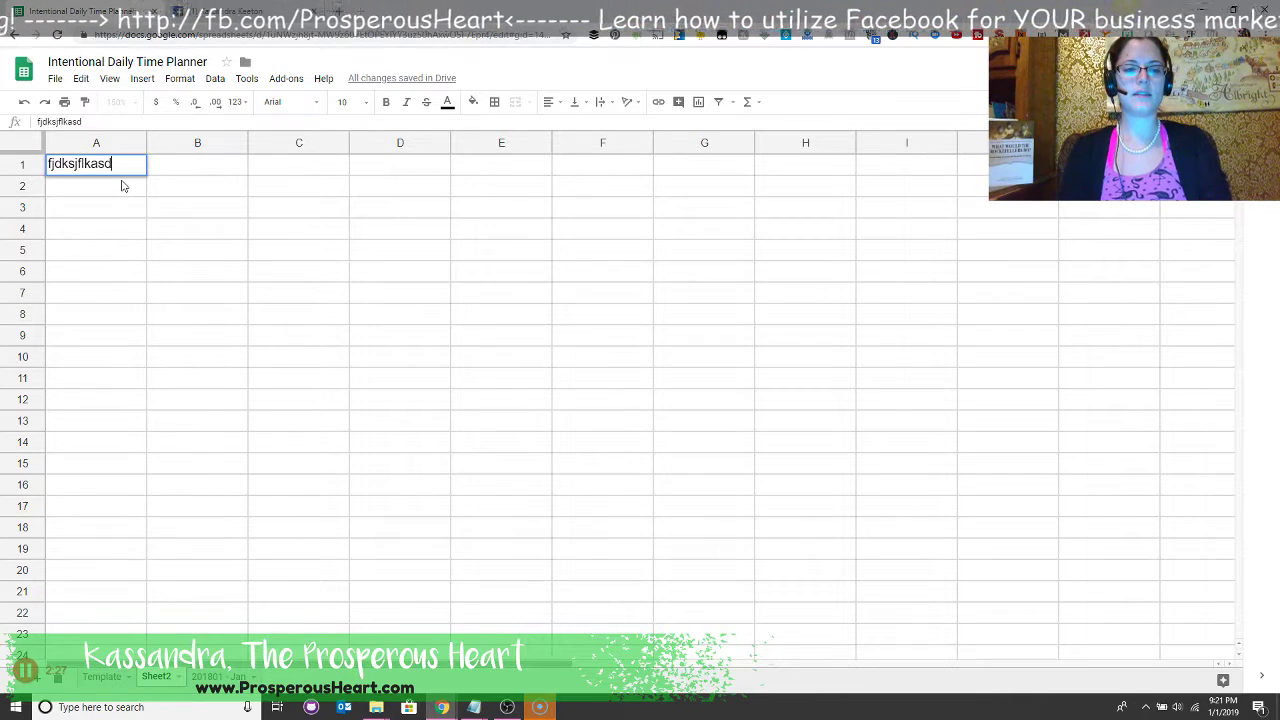
key(Tab)
text(fjksdlafjlksda)
key(Tab)
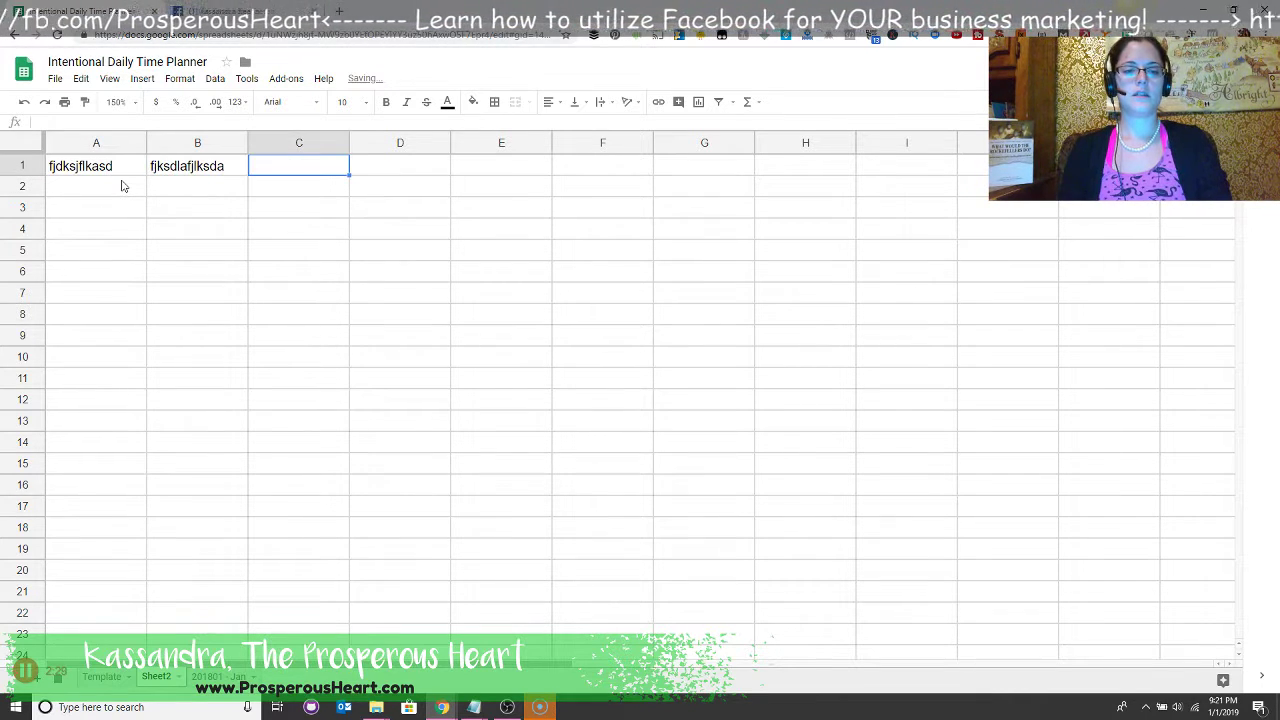
text(fdsafdas)
key(Tab)
text(fdsafasdf)
key(Return)
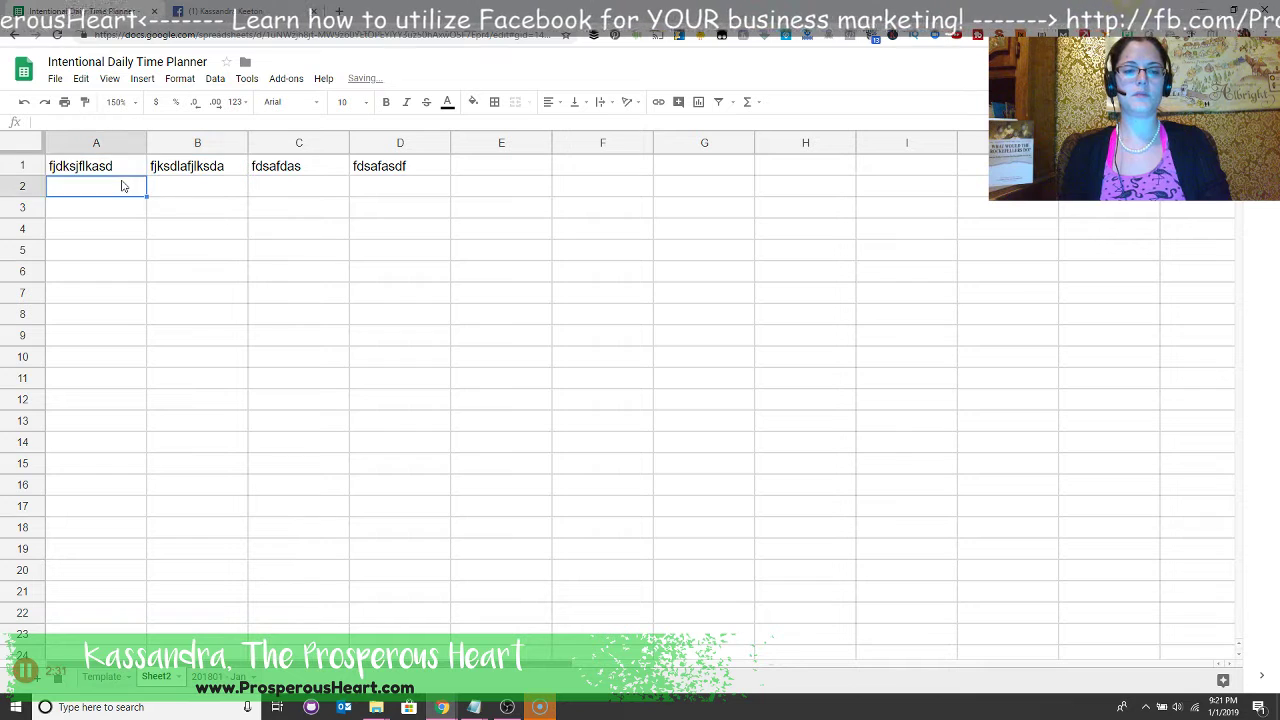
Step: Fill cells A2:A5 with placeholder text
text(dfsf)
key(Return)
text(fdsafsa)
key(Return)
text(fdsafdsaf)
key(Return)
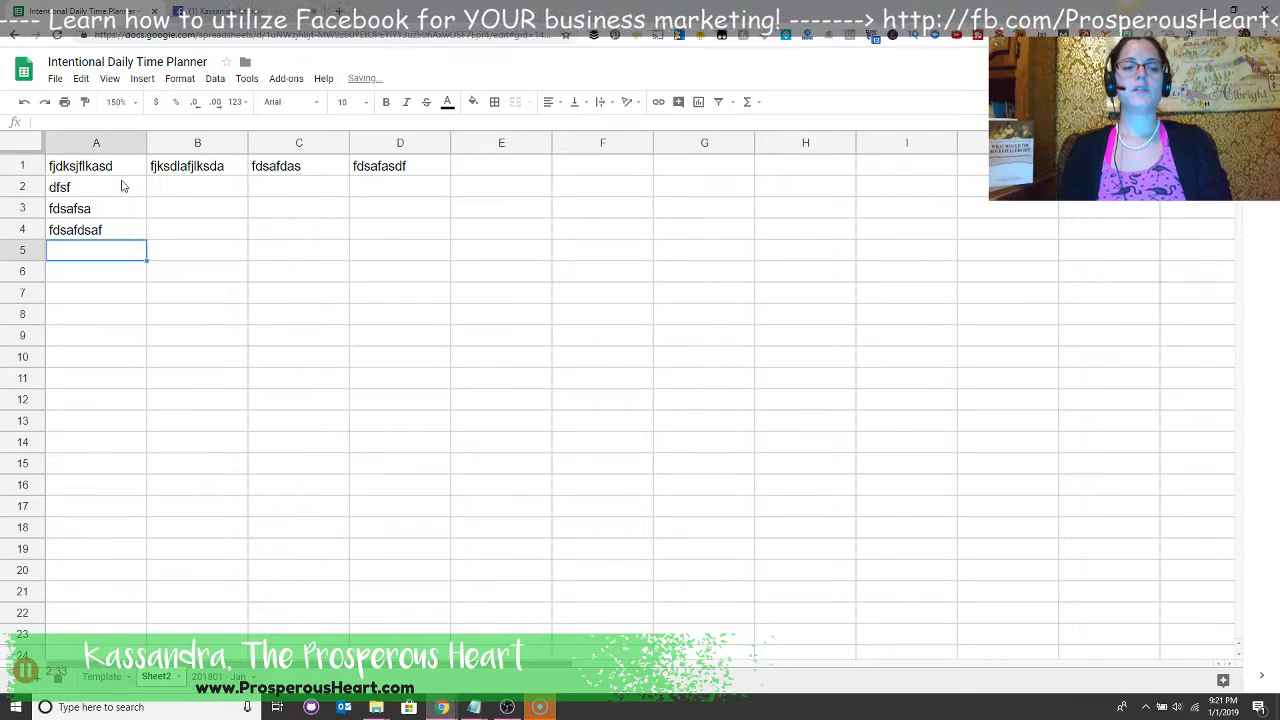
text(fdsfsfa)
key(Tab)
Step: Add placeholder text in B2, B3 and C3, then select columns A and B
key(Up)
key(Up)
key(Up)
text(dasfd)
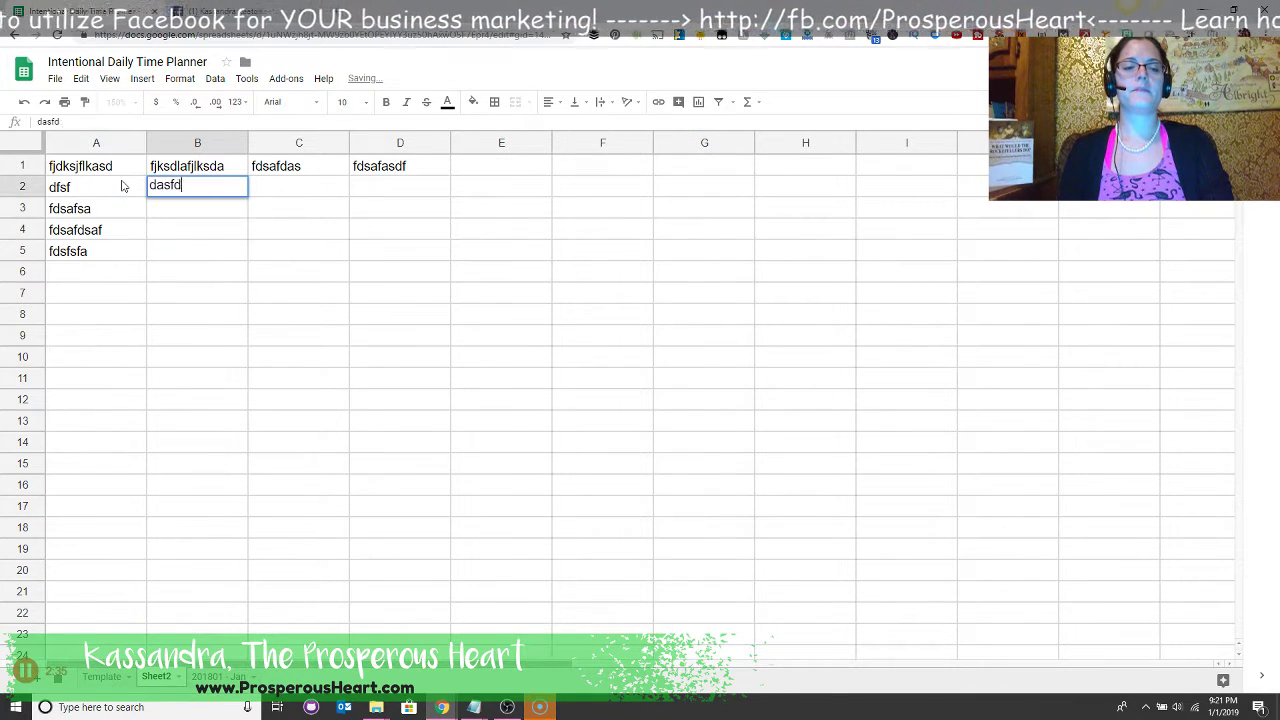
text(sd)
key(Return)
text(fds)
key(Tab)
text(fdsafas)
key(Tab)
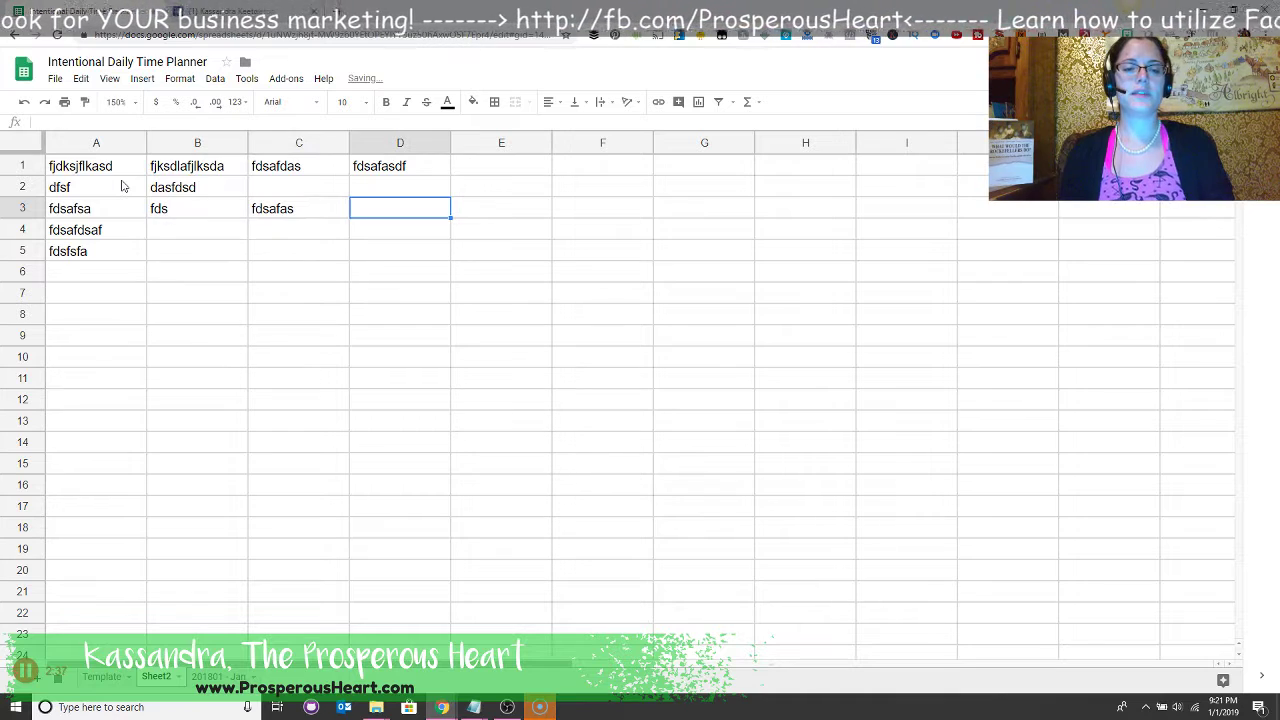
drag(90, 142, 179, 143)
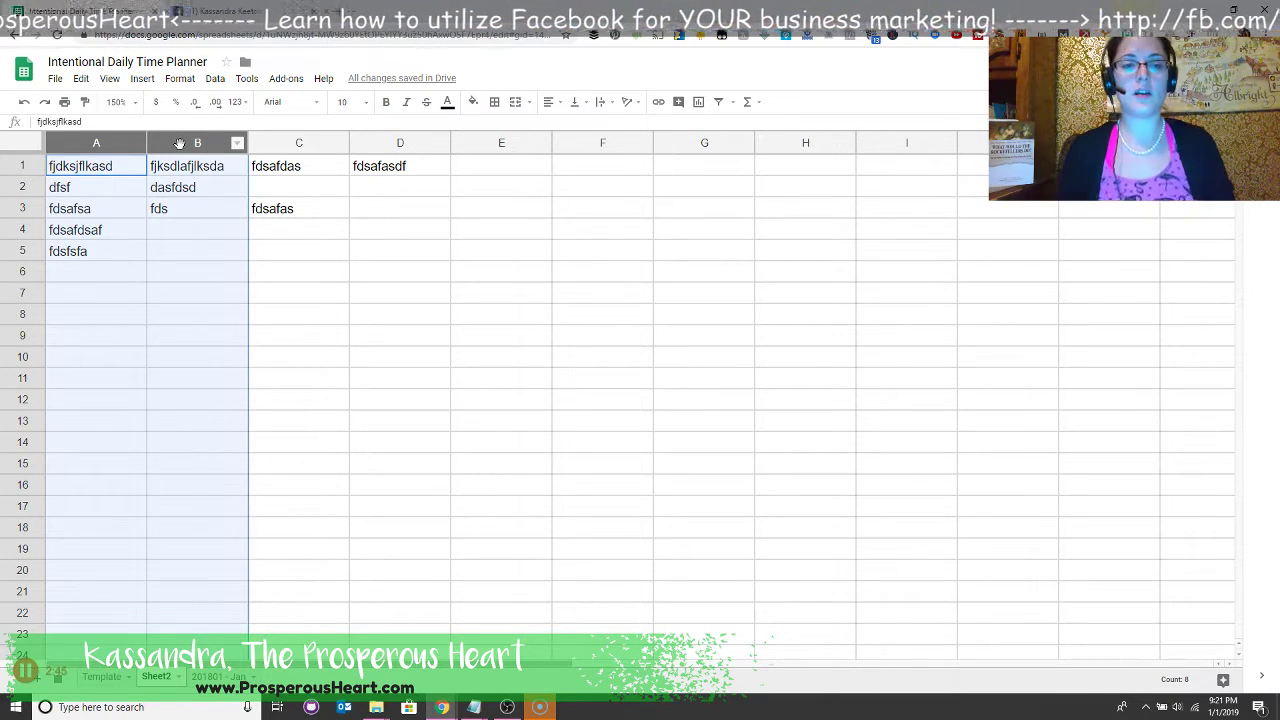
Step: Freeze the first two columns of Sheet2 with View > Freeze > 2 columns
click(240, 207)
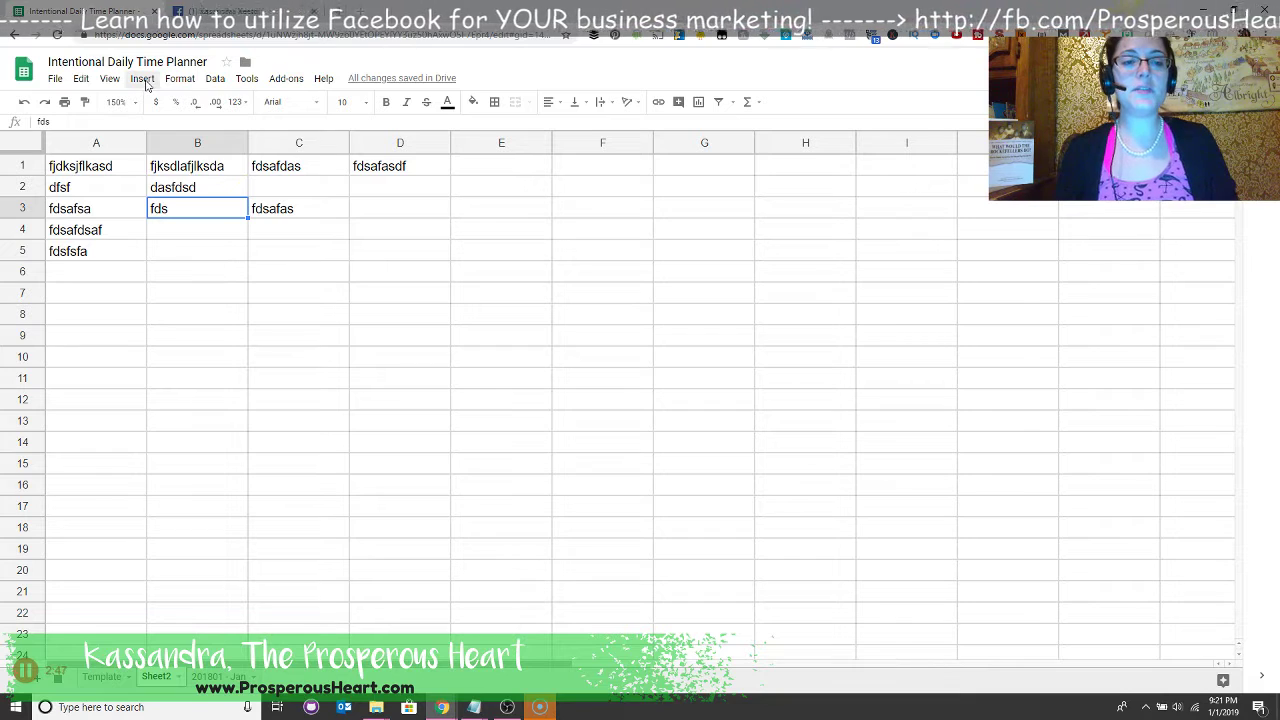
click(143, 80)
mouse_move(218, 80)
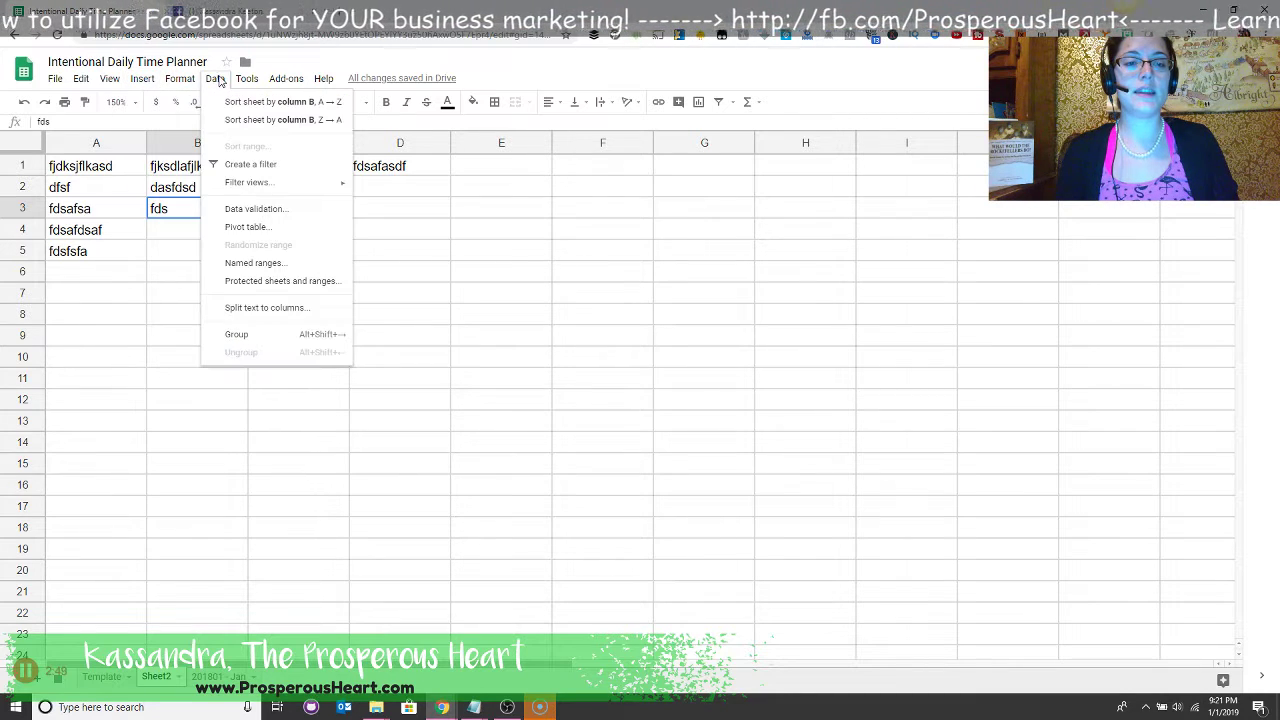
mouse_move(110, 79)
mouse_move(140, 104)
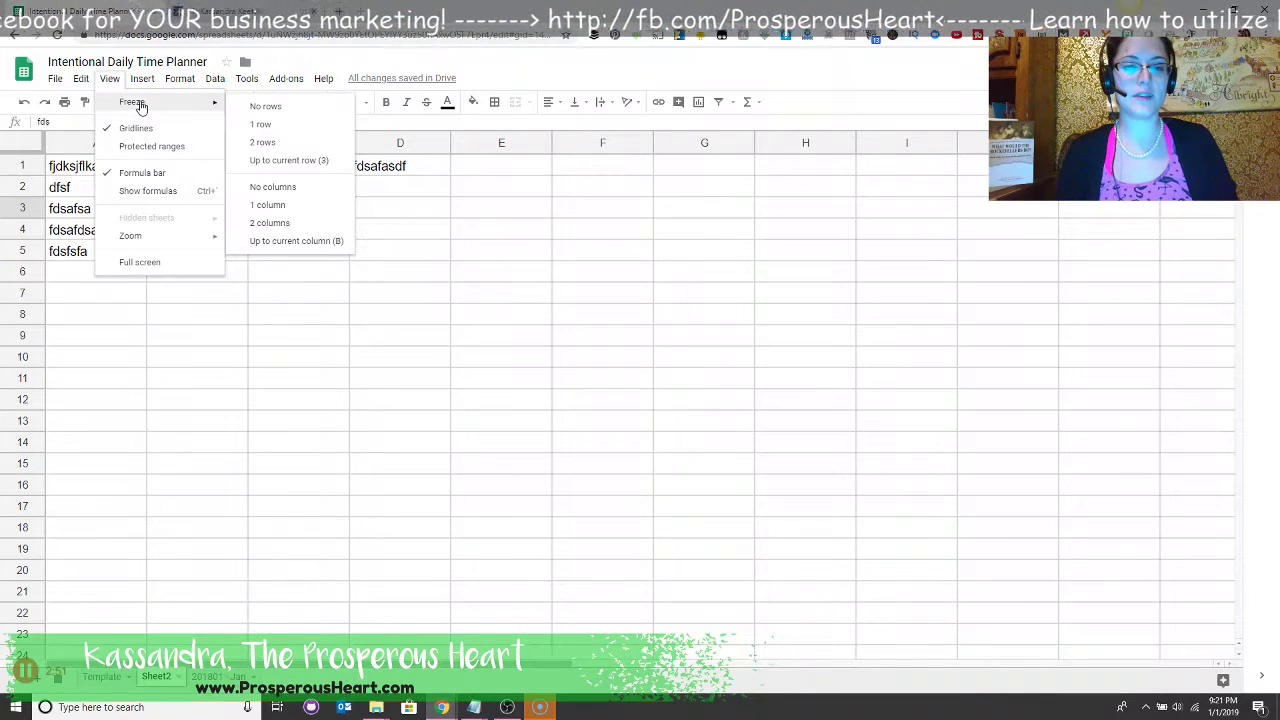
click(294, 228)
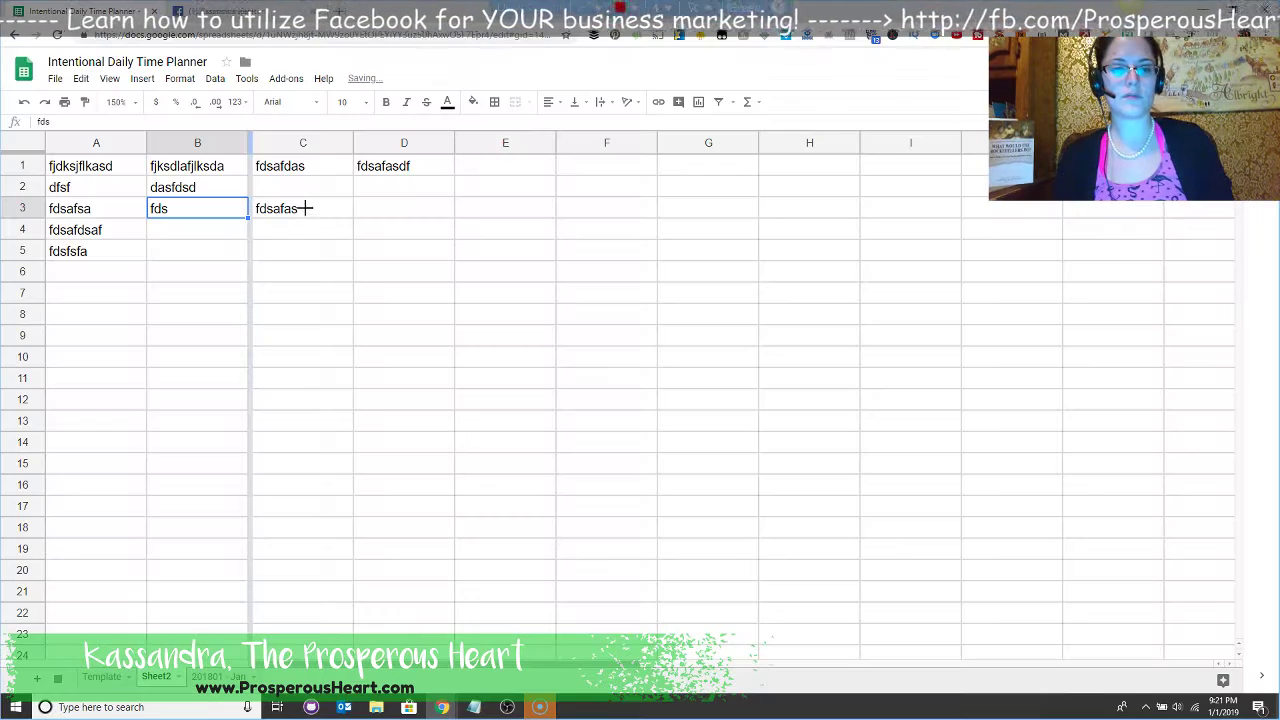
Step: Scroll sideways to test the frozen columns, bringing columns C–G back into view
mouse_move(306, 208)
mouse_down()
mouse_move(246, 266)
mouse_move(283, 290)
mouse_up()
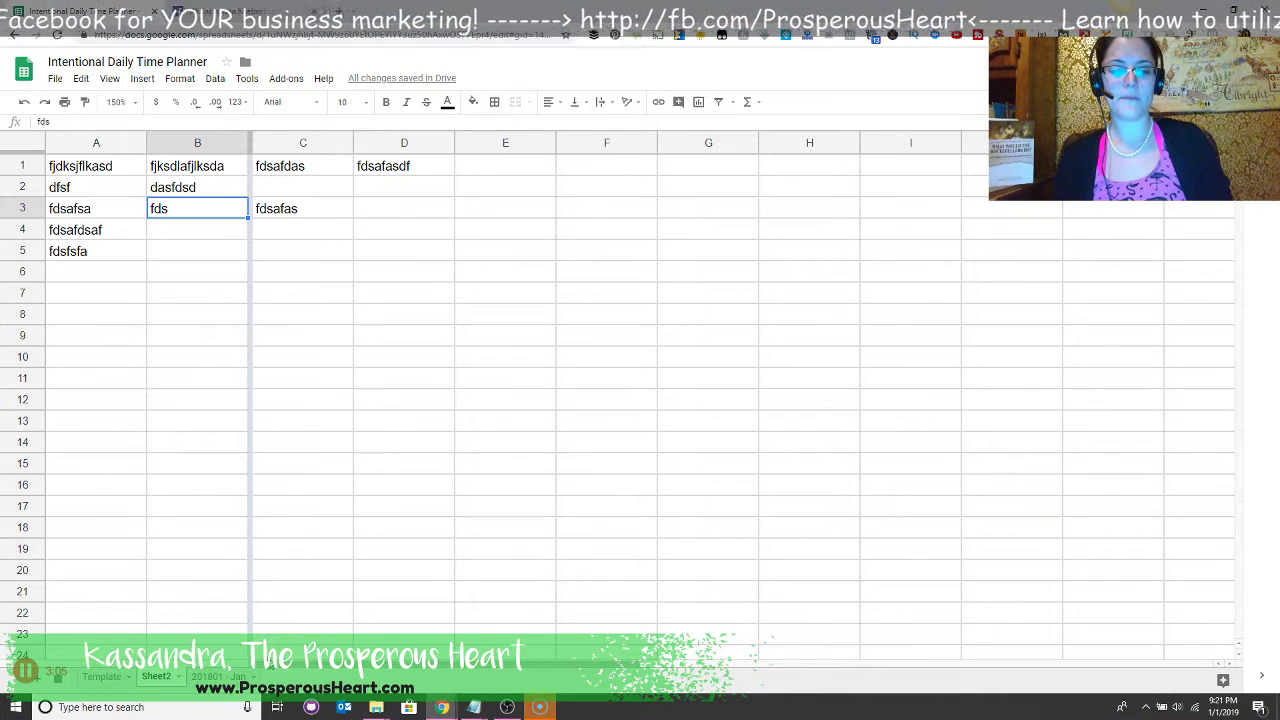
scroll(1230, 668, right, 5)
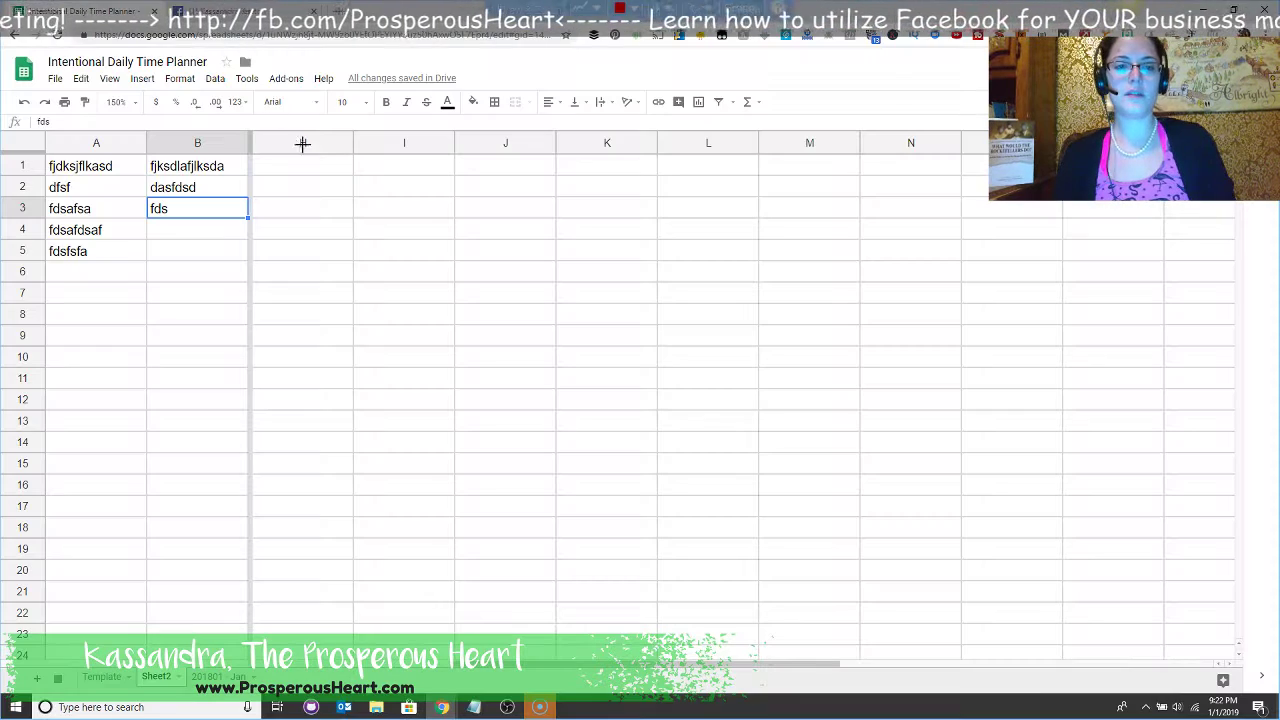
mouse_move(286, 96)
mouse_down()
mouse_move(145, 118)
mouse_move(211, 111)
mouse_up()
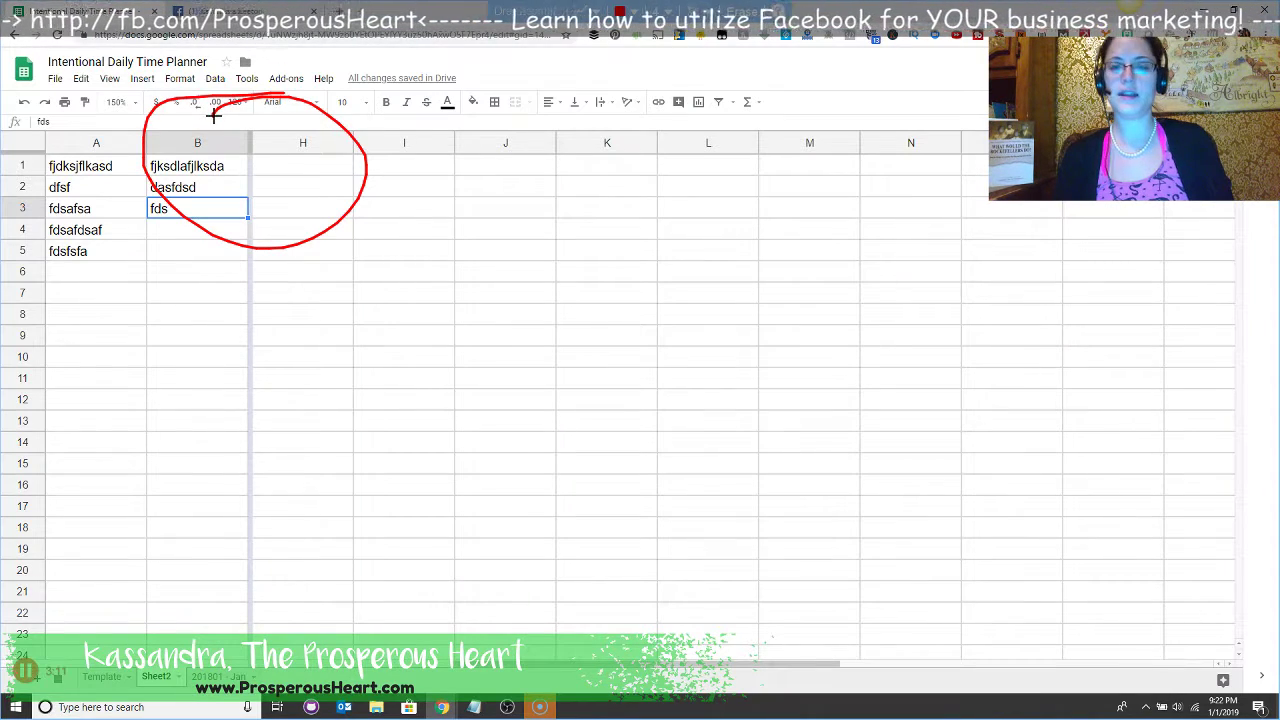
key(Escape)
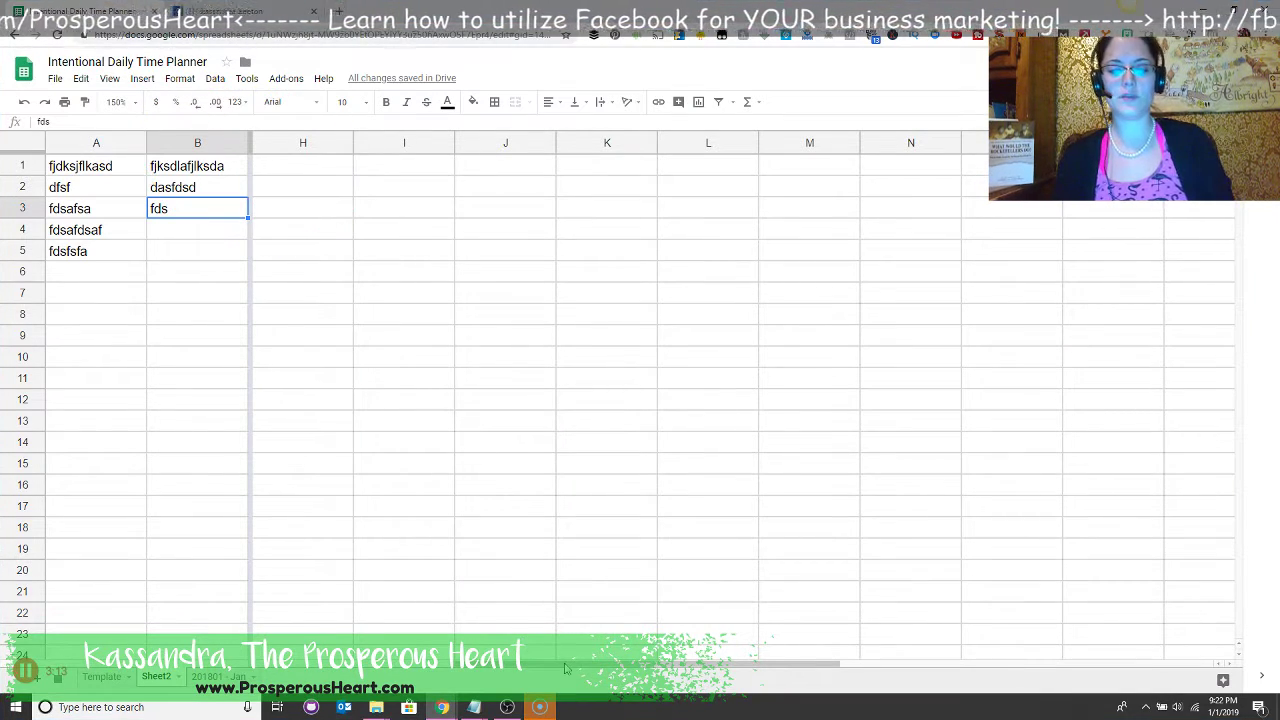
drag(565, 668, 339, 665)
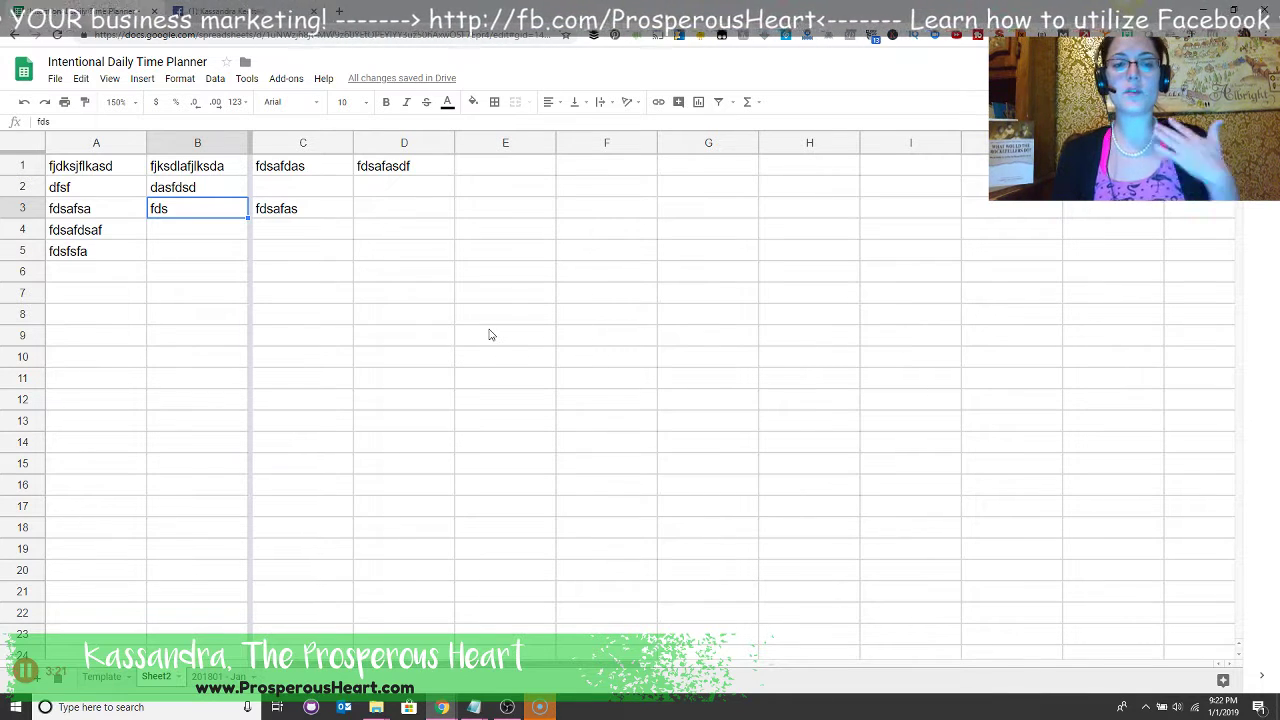
Step: From cell A1, freeze row 1 of Sheet2 with View > Freeze > 1 row
click(77, 168)
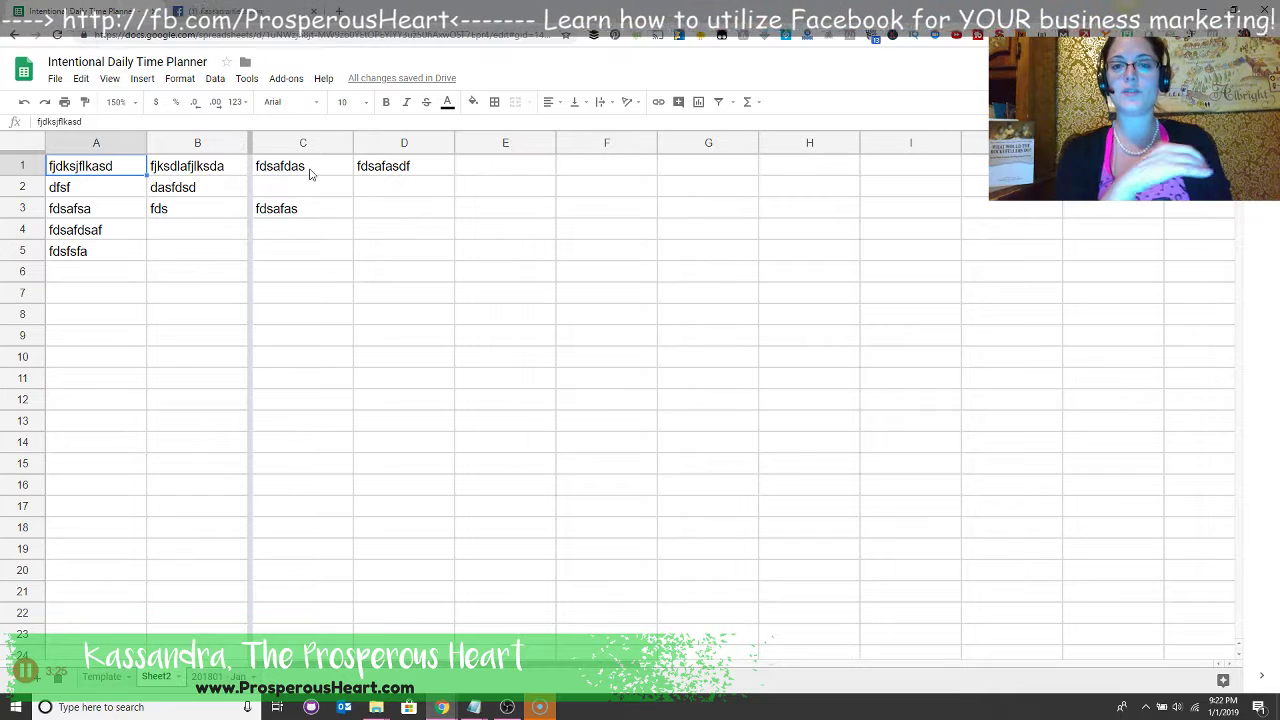
click(109, 79)
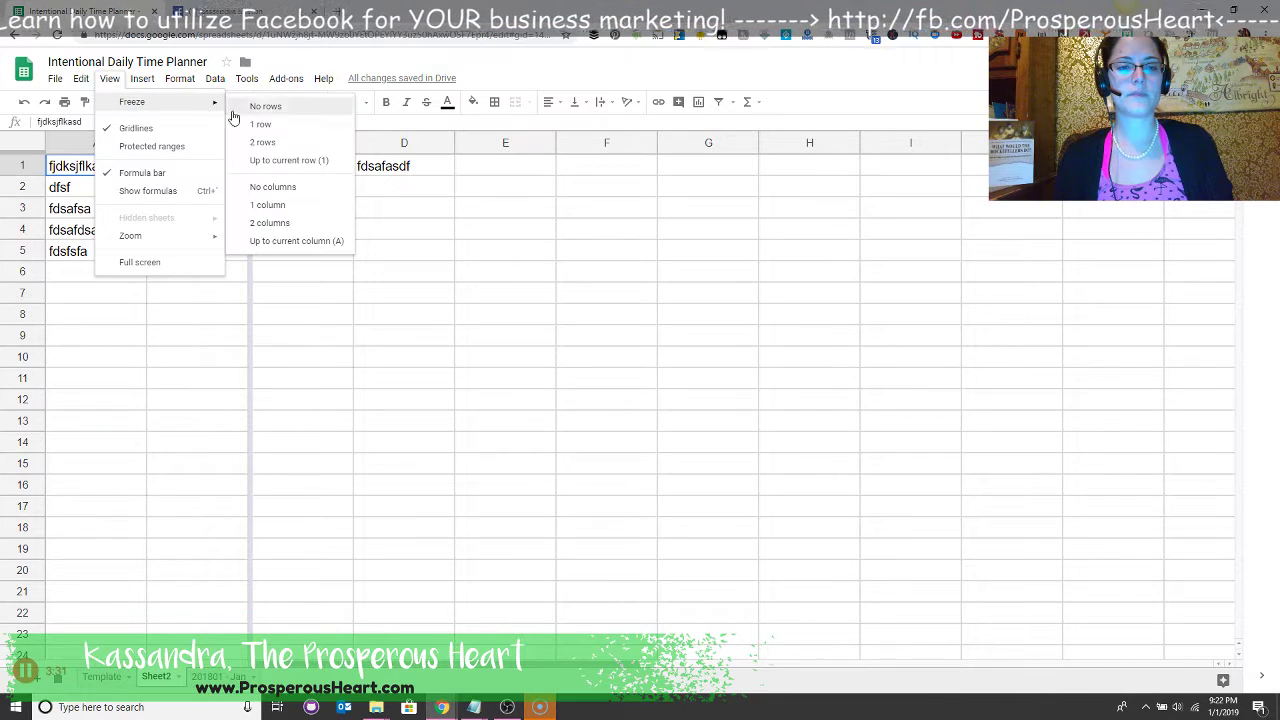
mouse_move(205, 104)
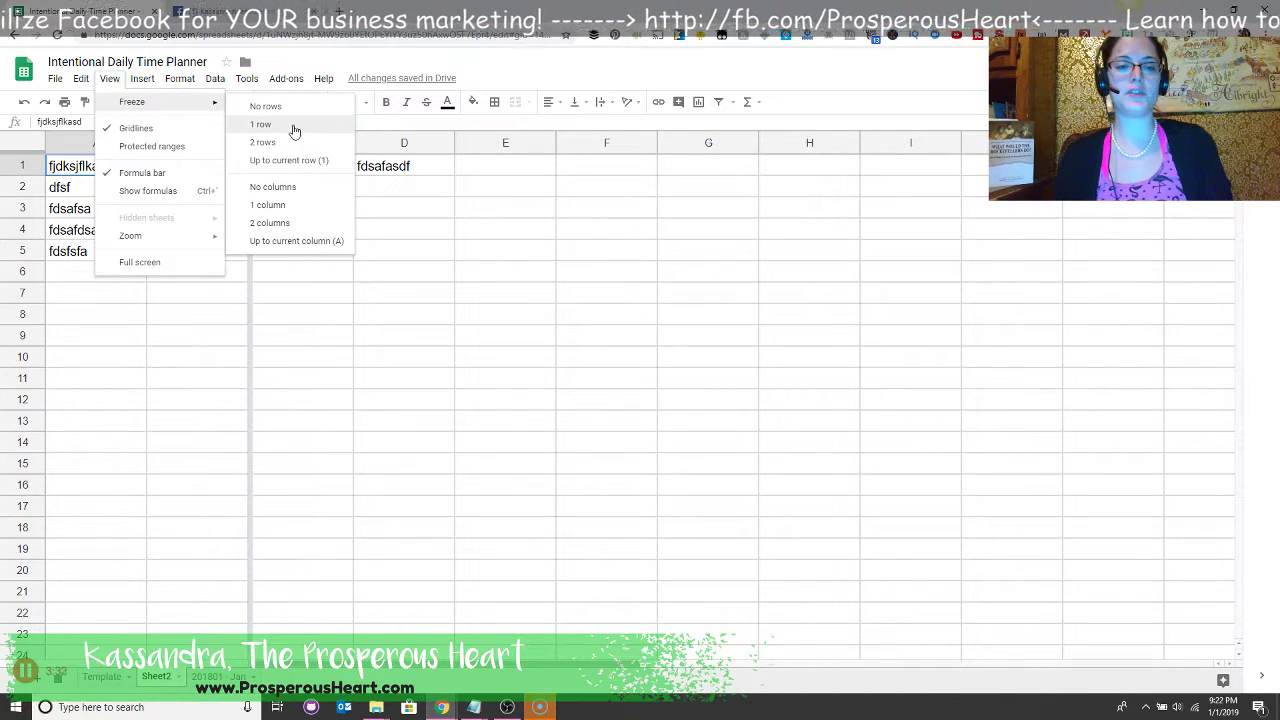
click(294, 131)
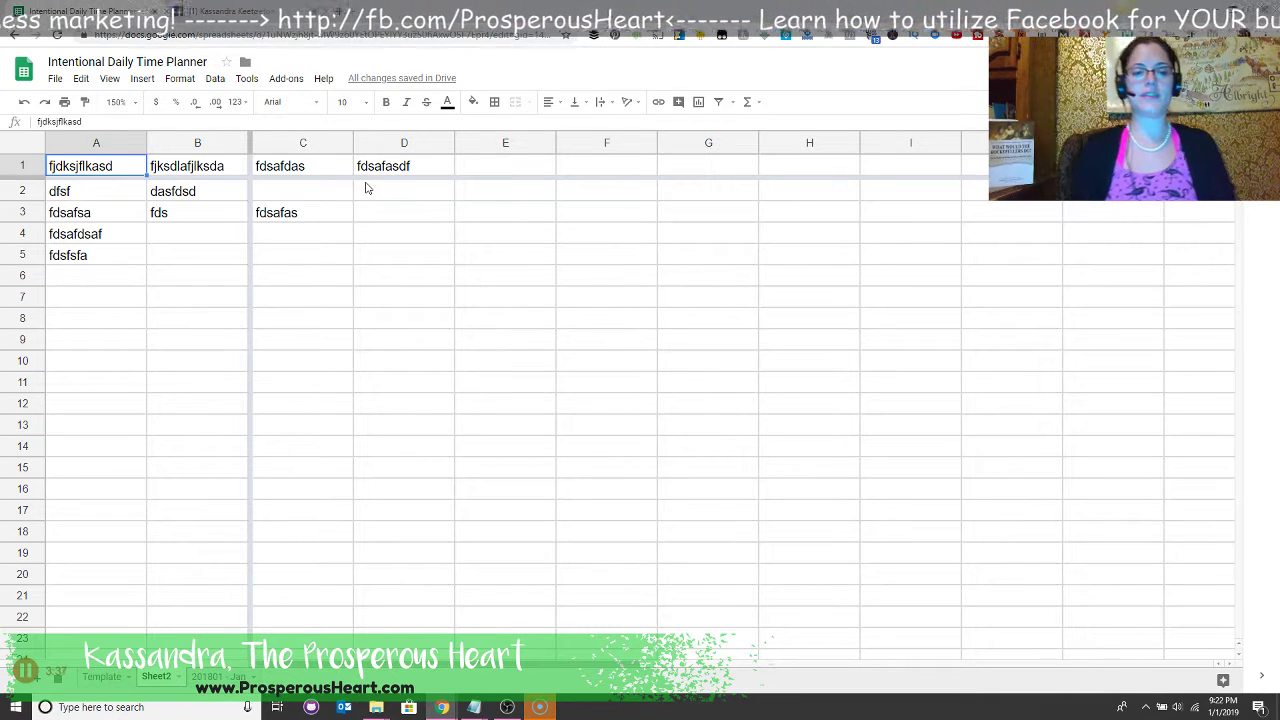
Step: Delete Sheet2, confirm with OK, and select cells on the Template sheet
right_click(177, 678)
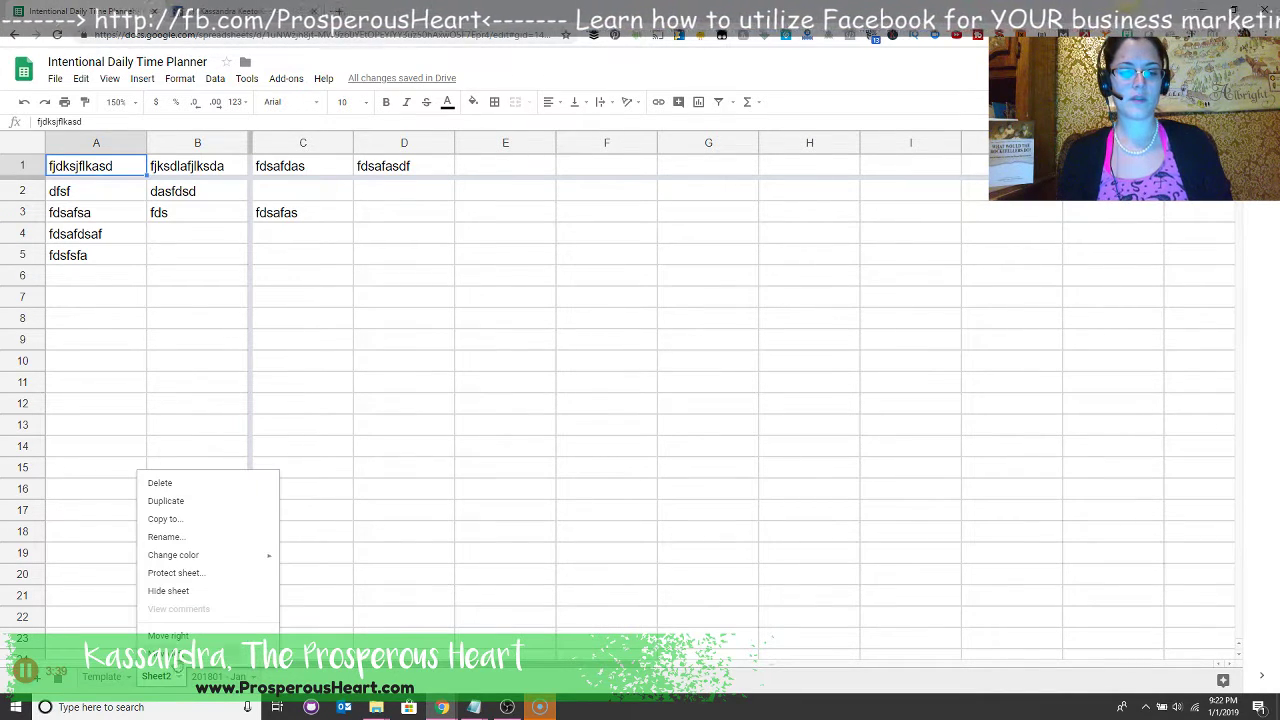
click(198, 489)
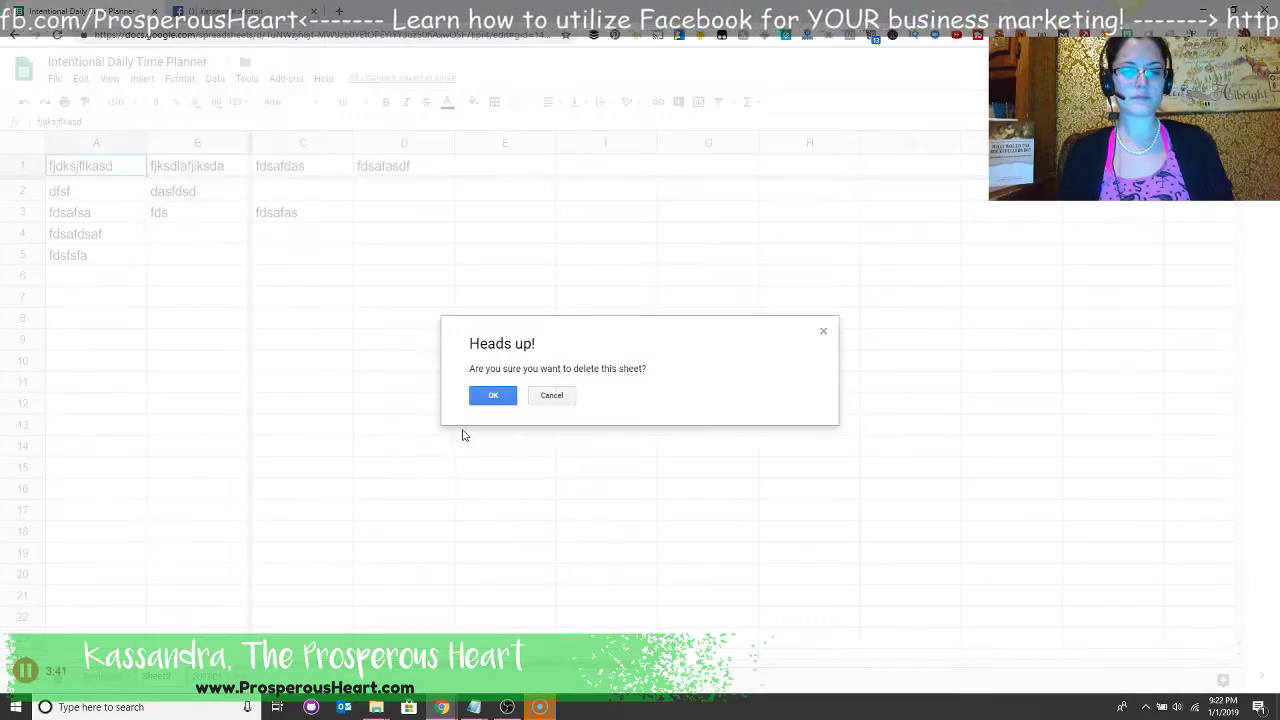
click(493, 395)
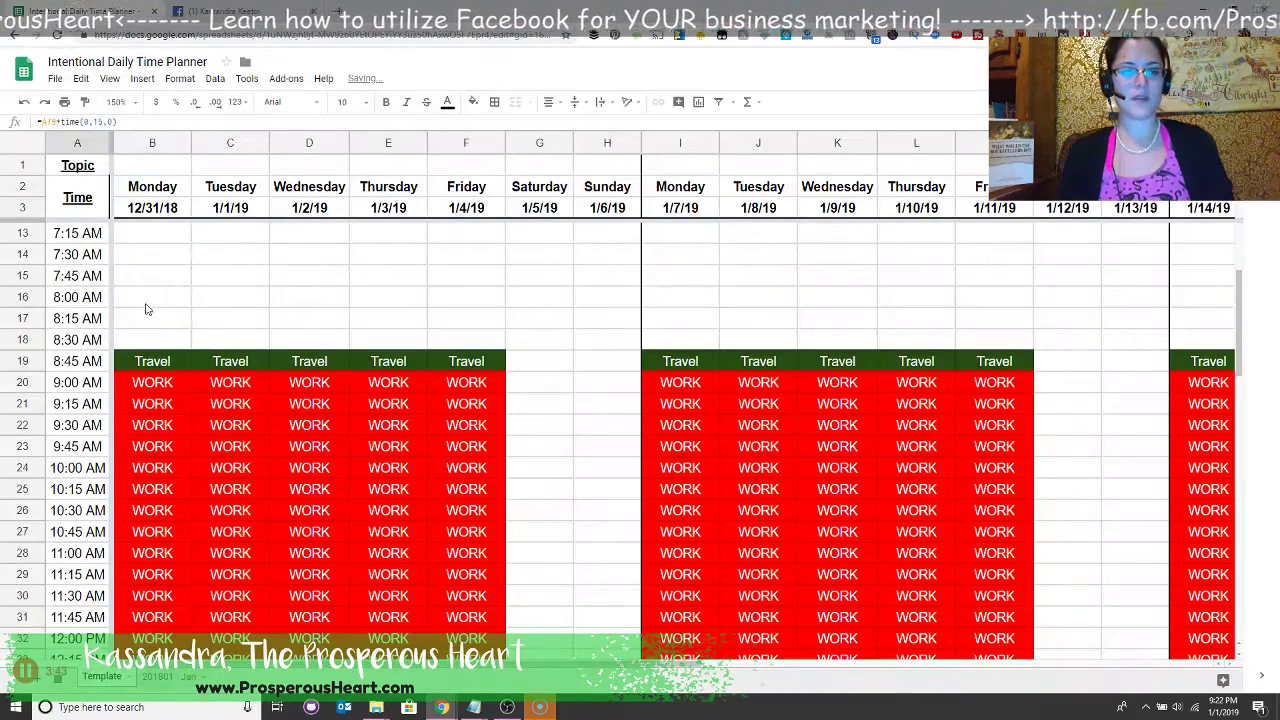
click(110, 262)
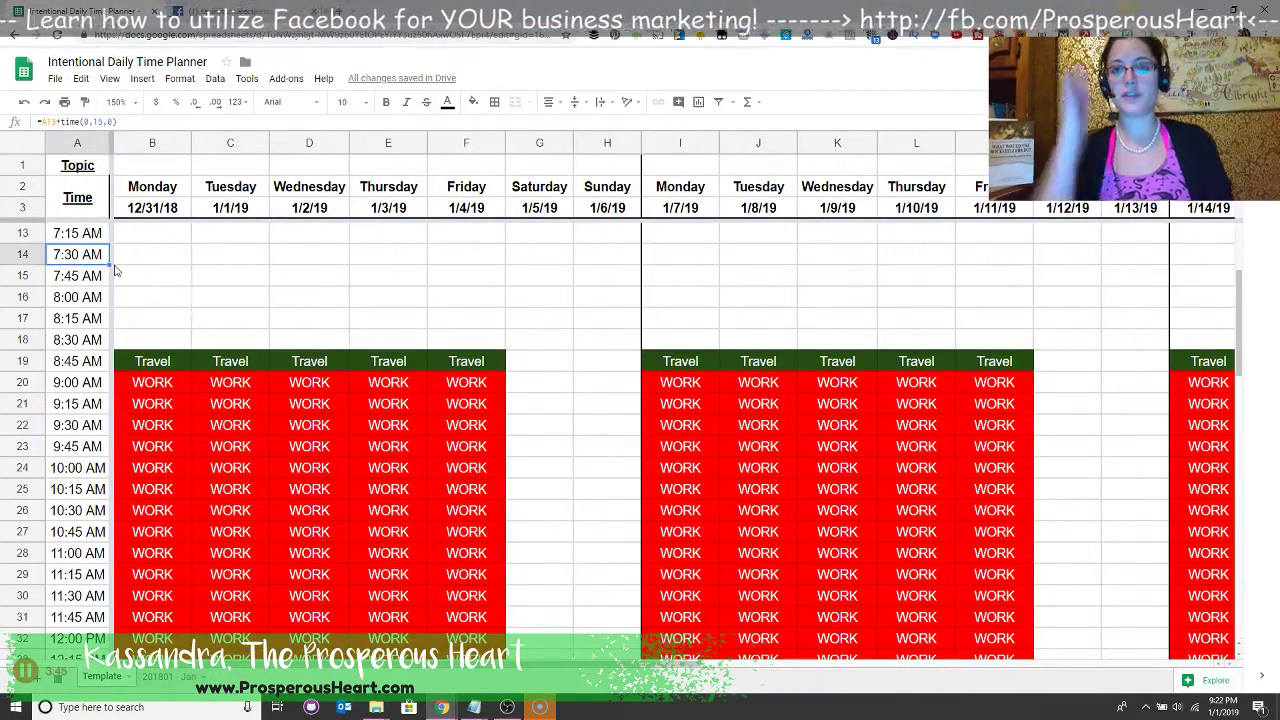
click(156, 168)
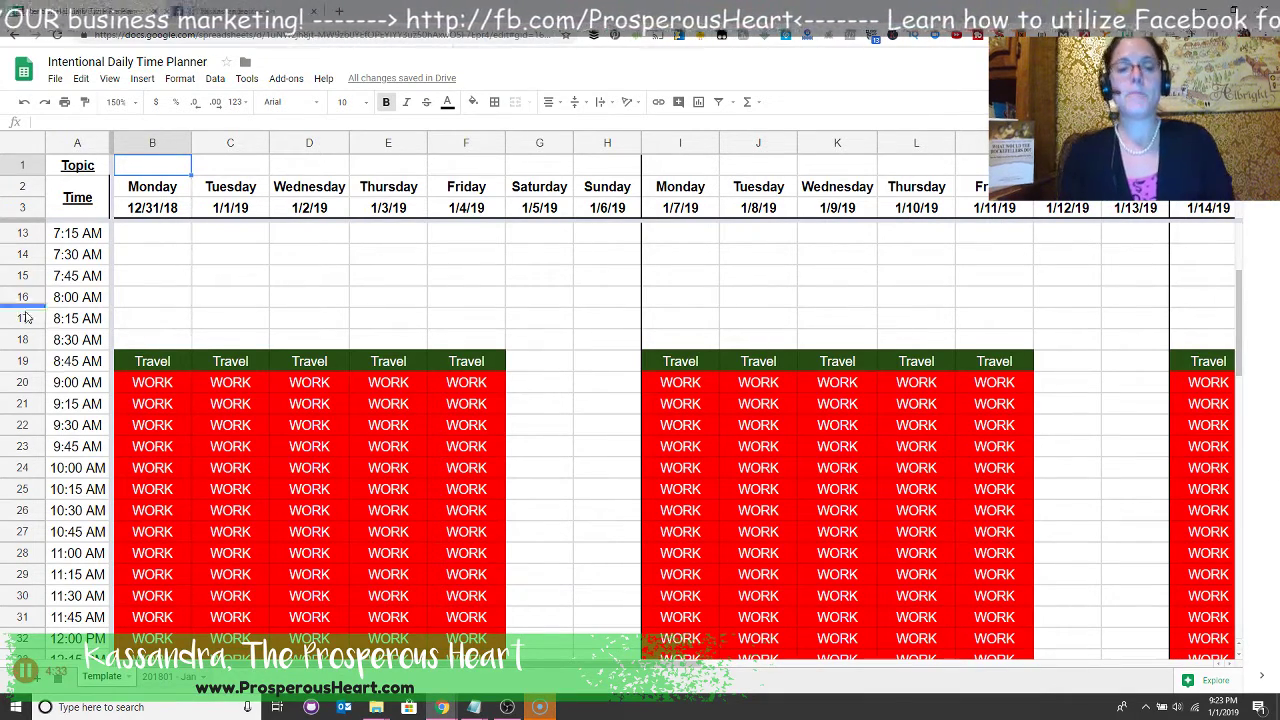
Step: Scroll down the Template sheet's empty rows, then open the 201801 - Jan sheet
scroll(1204, 487, down, 10)
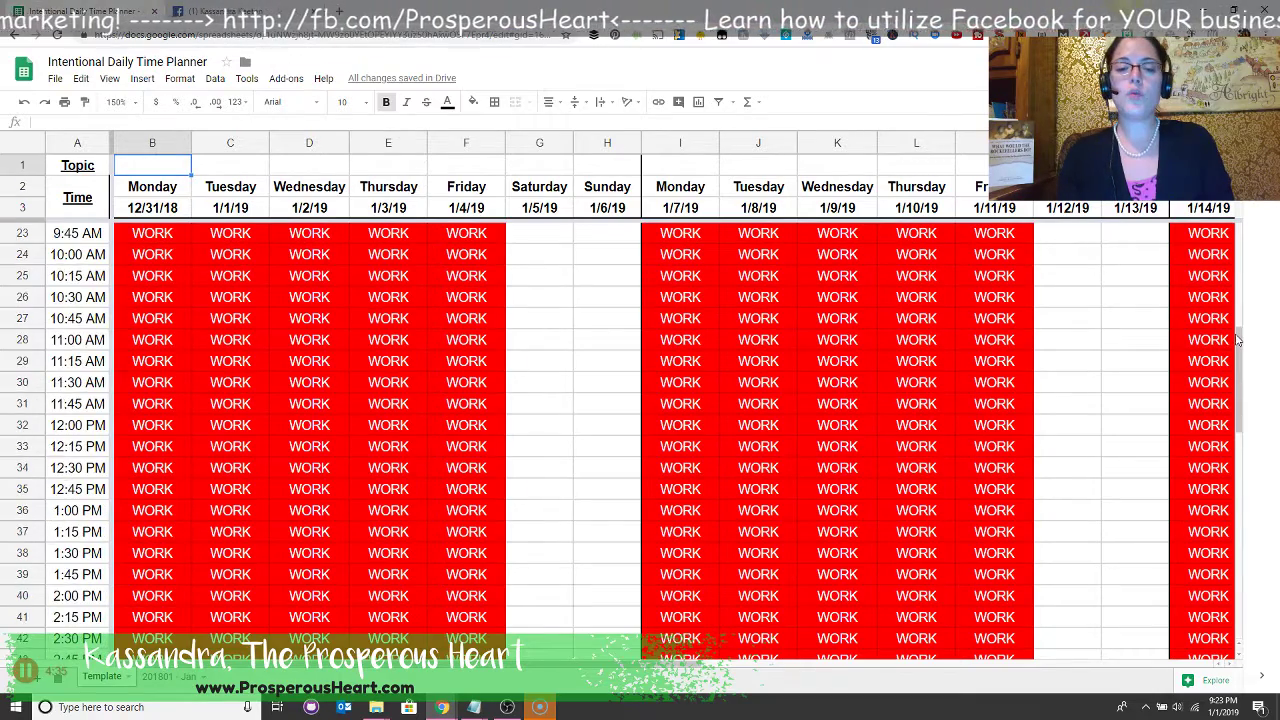
scroll(1204, 487, down, 2)
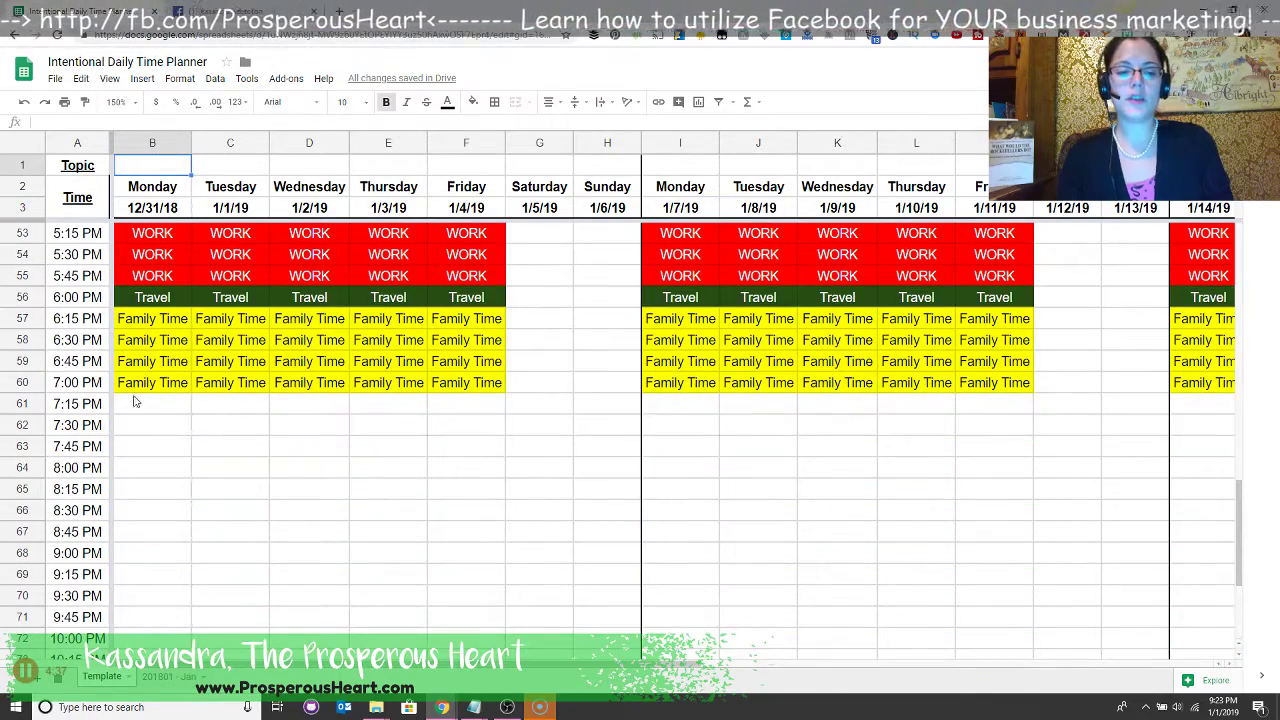
drag(151, 427, 153, 550)
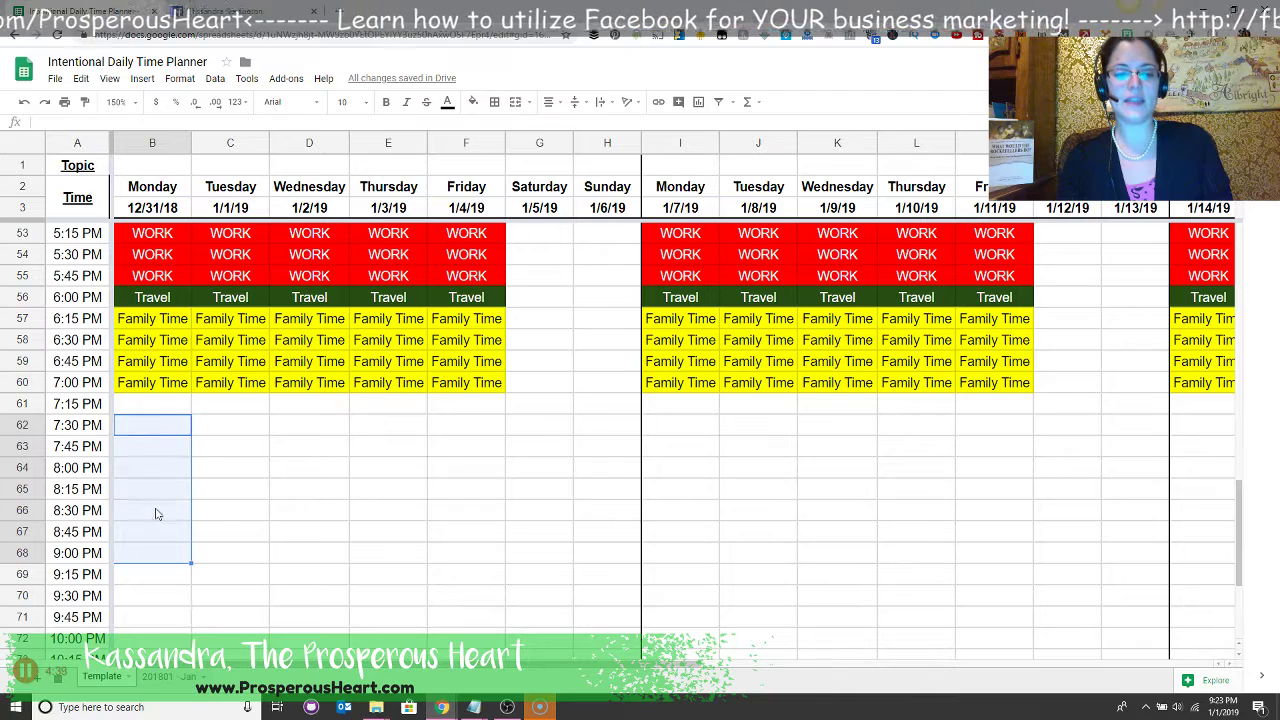
click(233, 167)
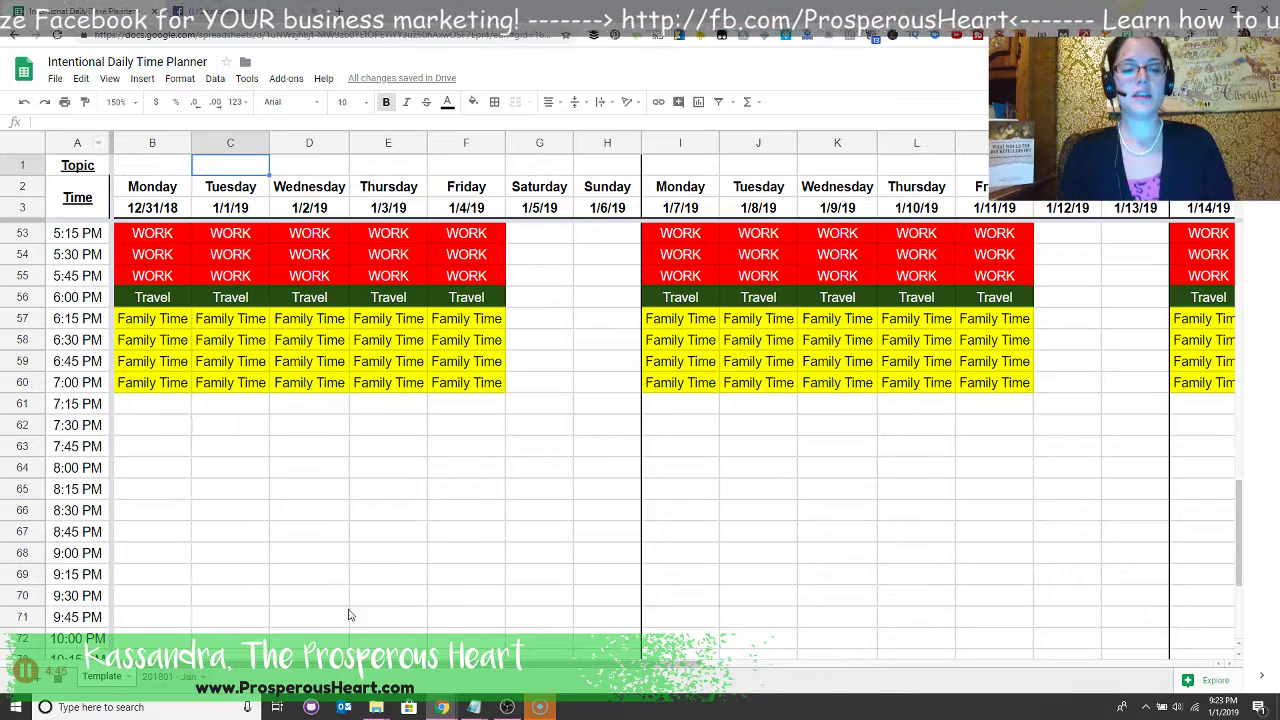
click(163, 684)
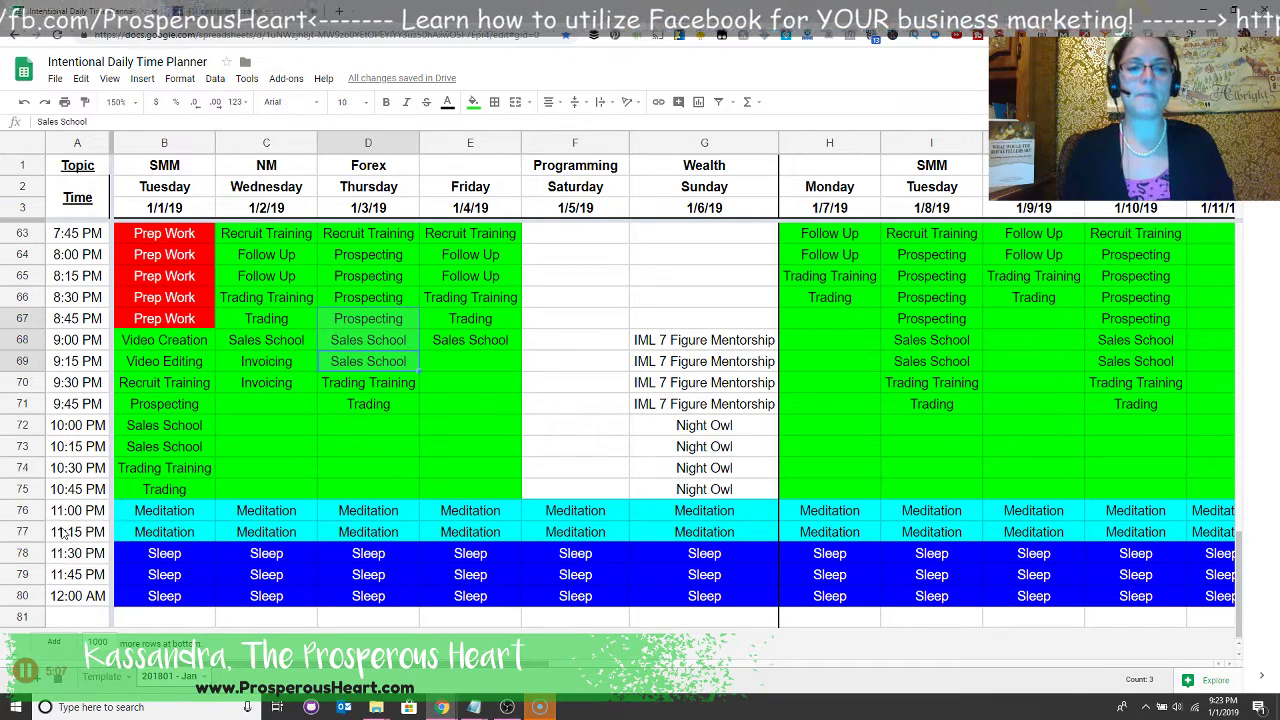
Step: Review the Jan sheet's SMM topic and evening training entries, then return to Template
click(173, 172)
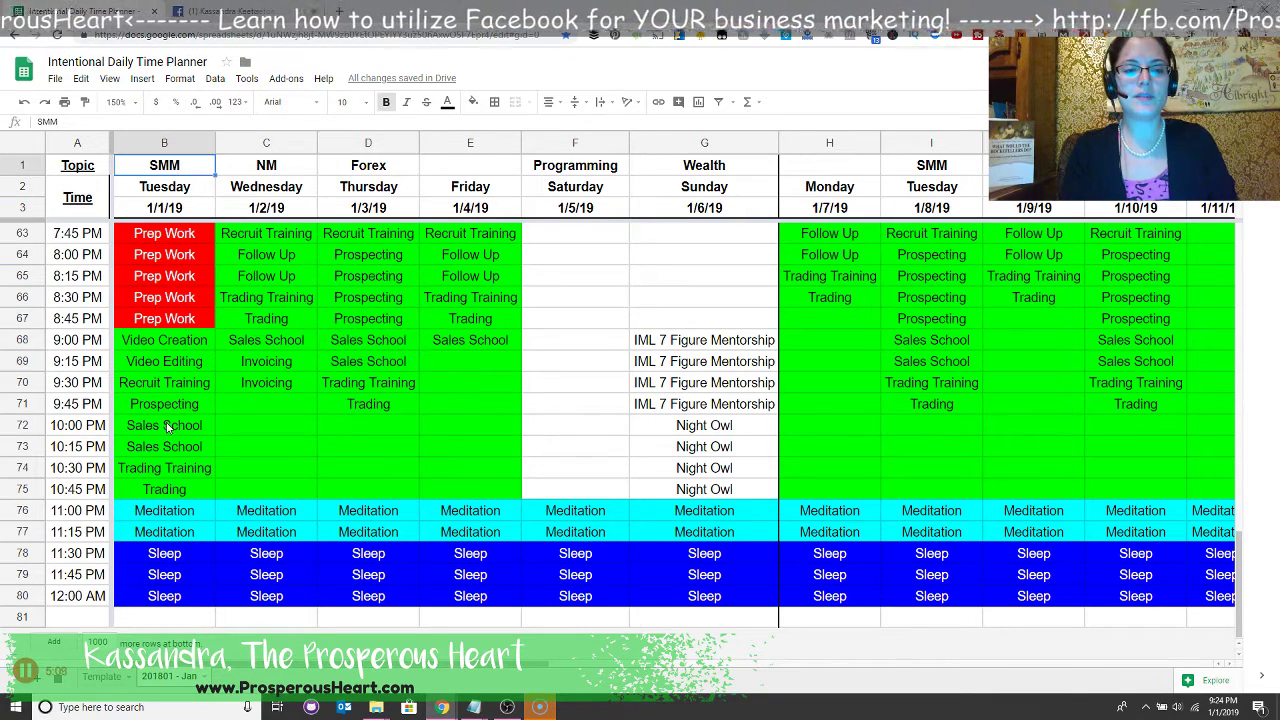
click(172, 341)
drag(172, 341, 172, 366)
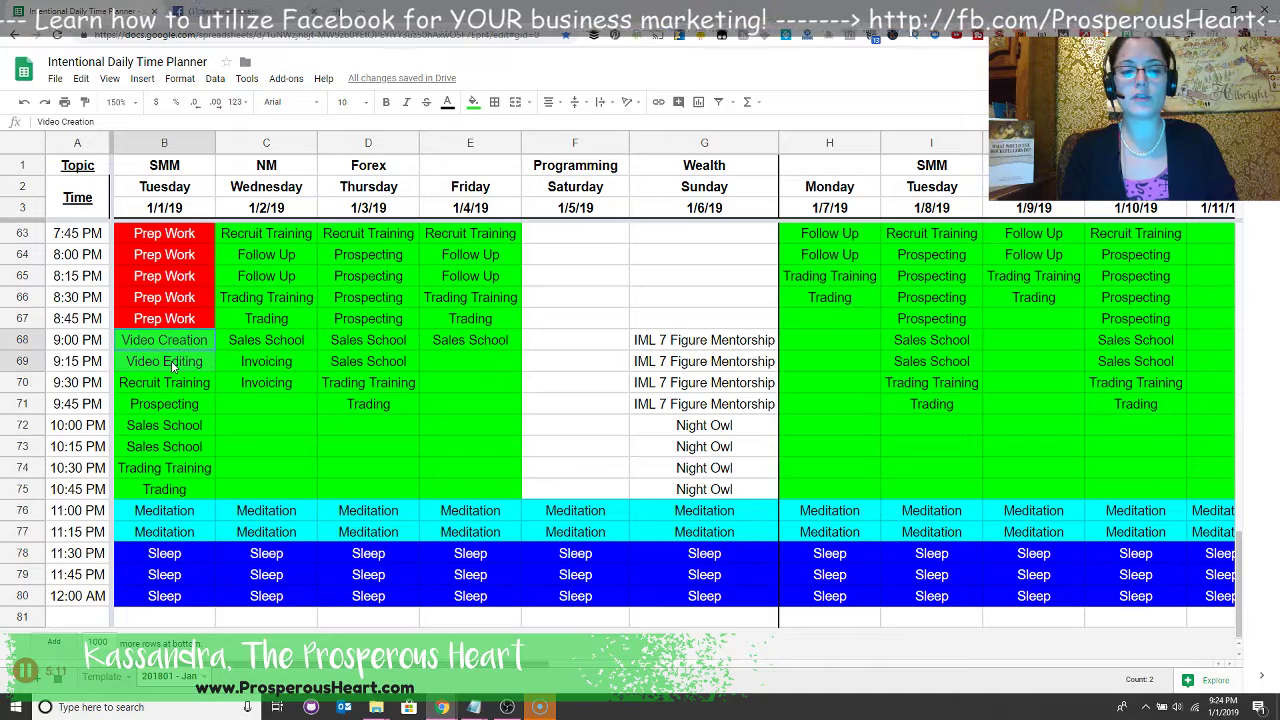
click(182, 386)
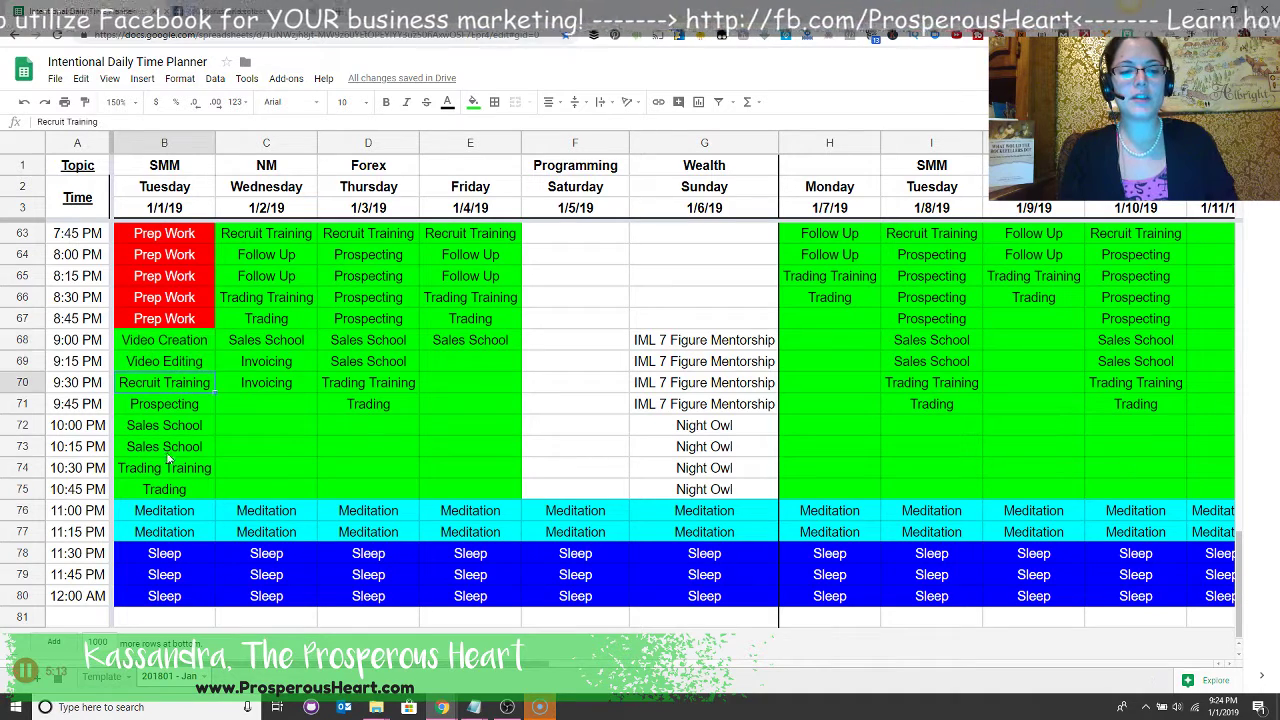
click(170, 466)
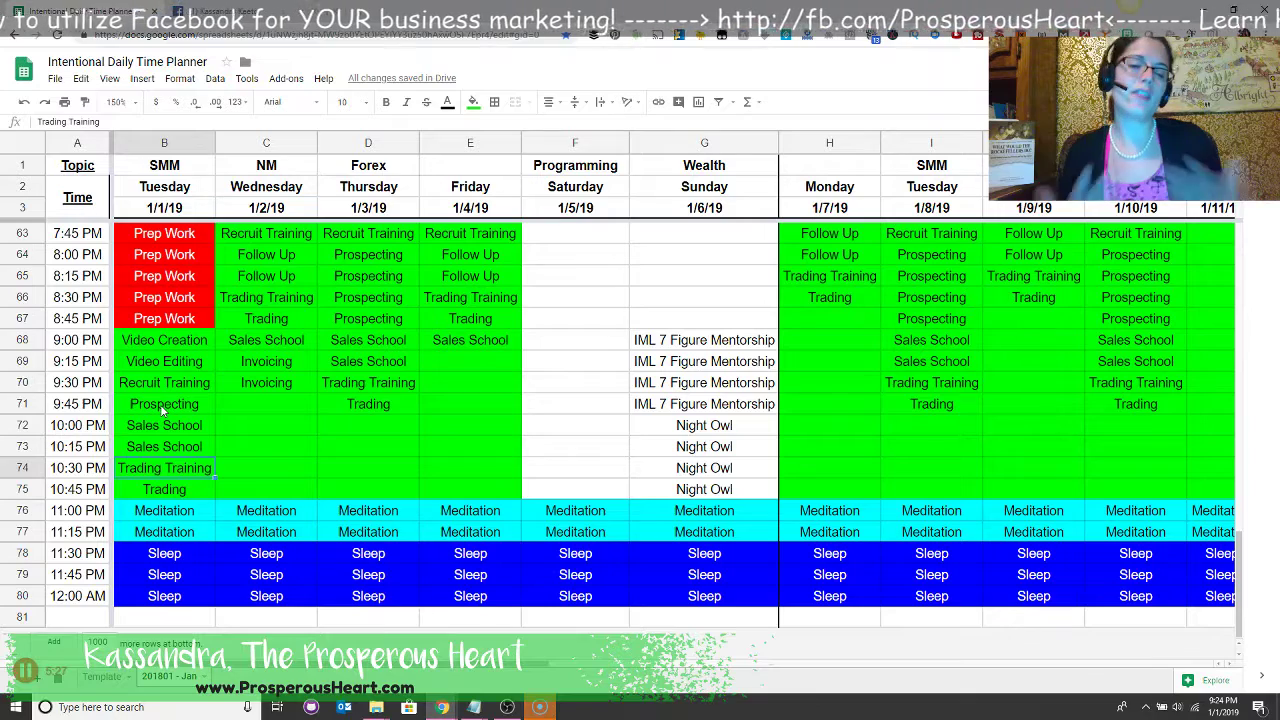
drag(165, 364, 172, 488)
drag(288, 342, 286, 384)
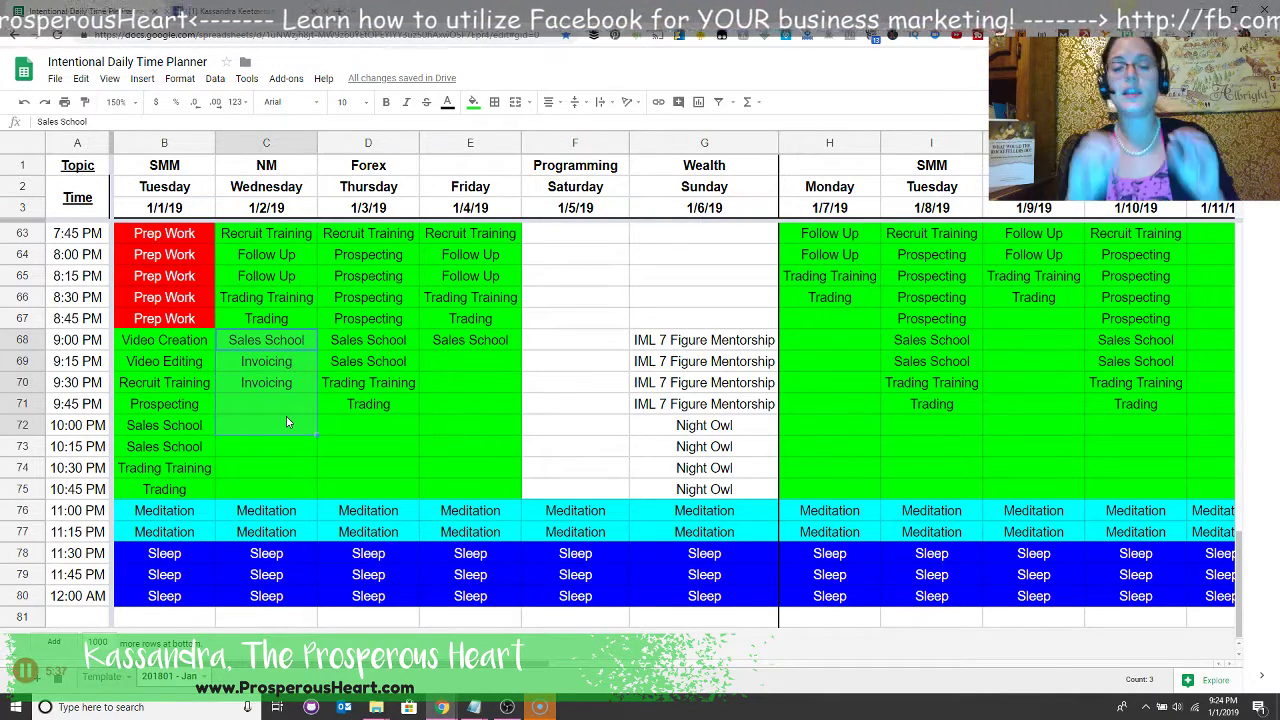
click(101, 680)
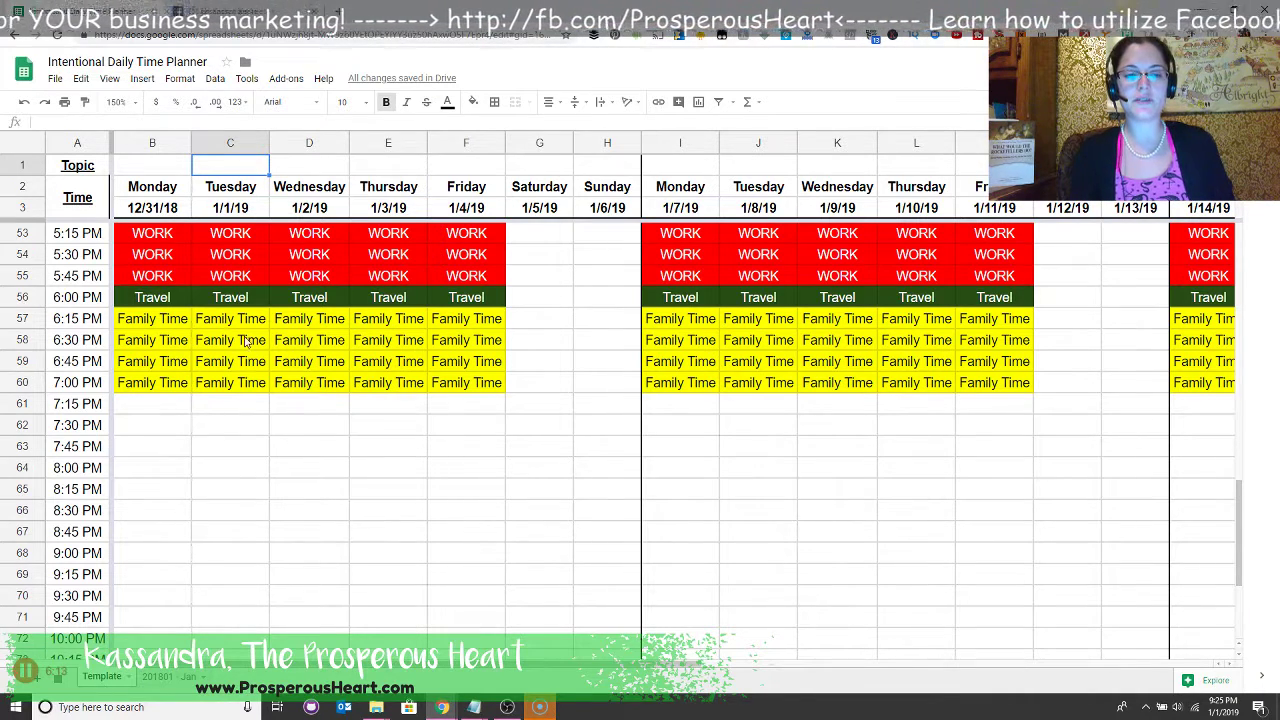
Step: Inspect the =A57+time(0,15,0) time formulas in column A, then add a blank Sheet3
drag(245, 326, 247, 384)
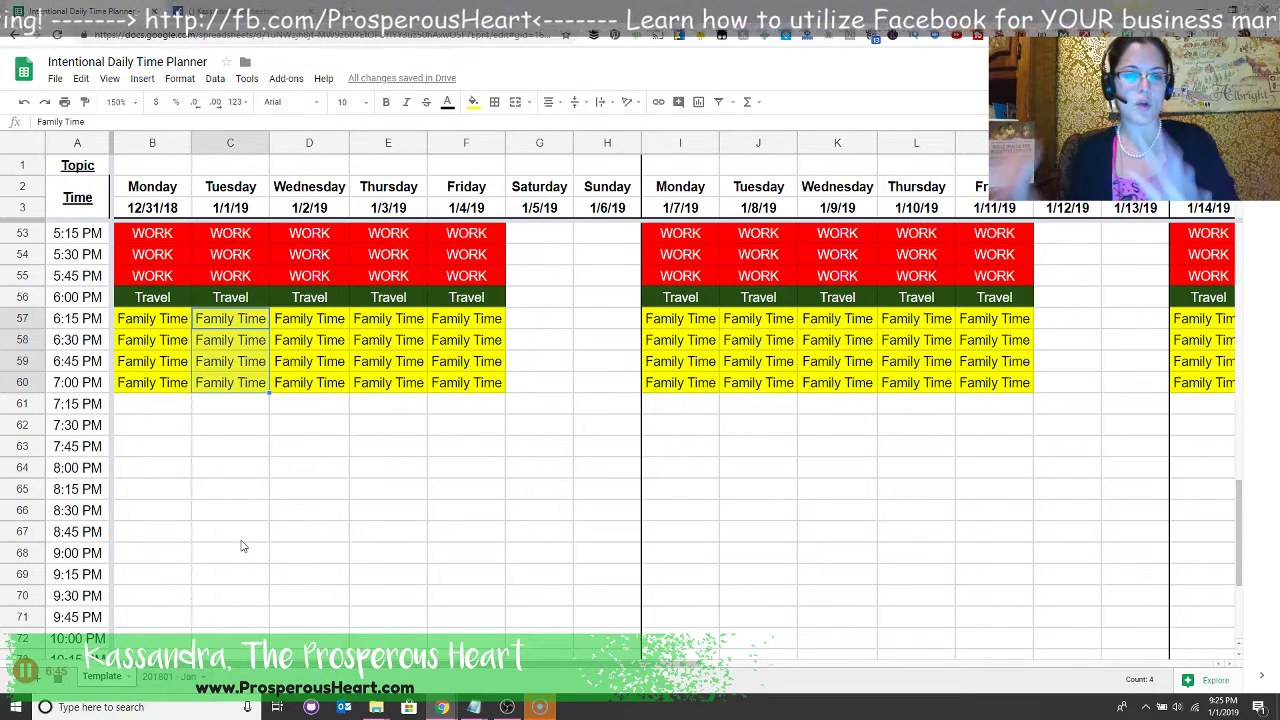
click(88, 338)
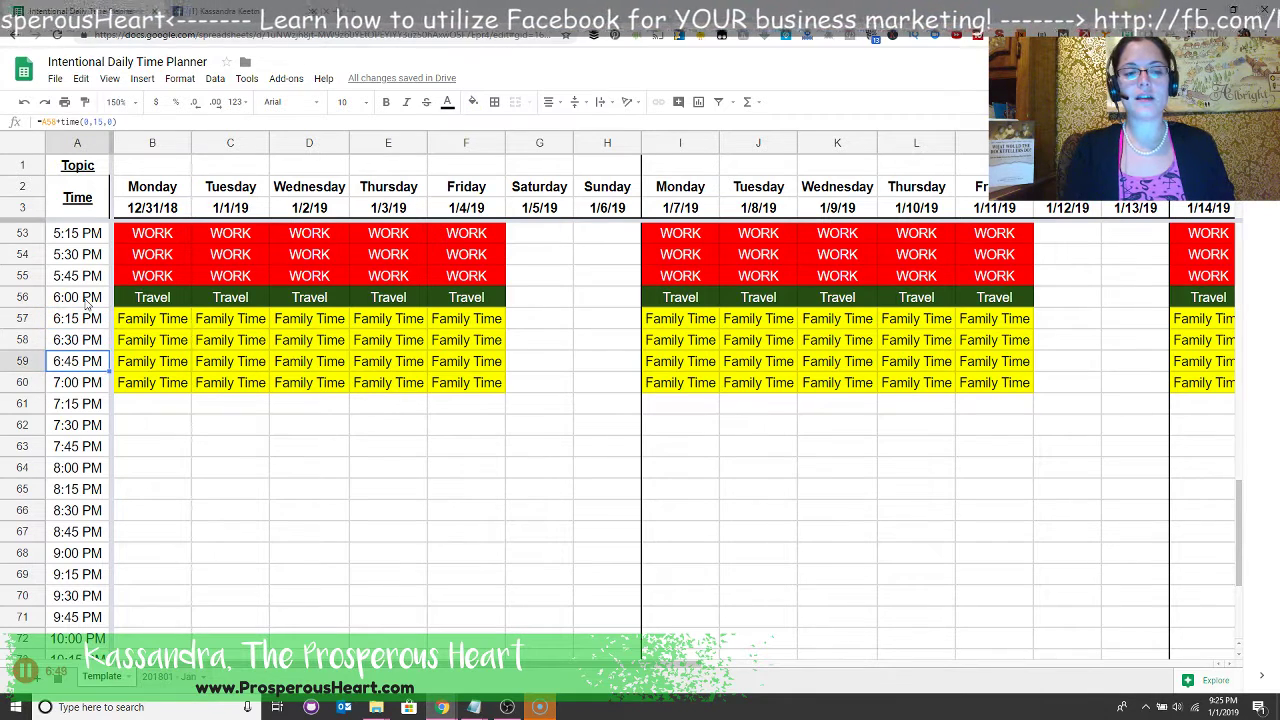
drag(88, 299, 80, 452)
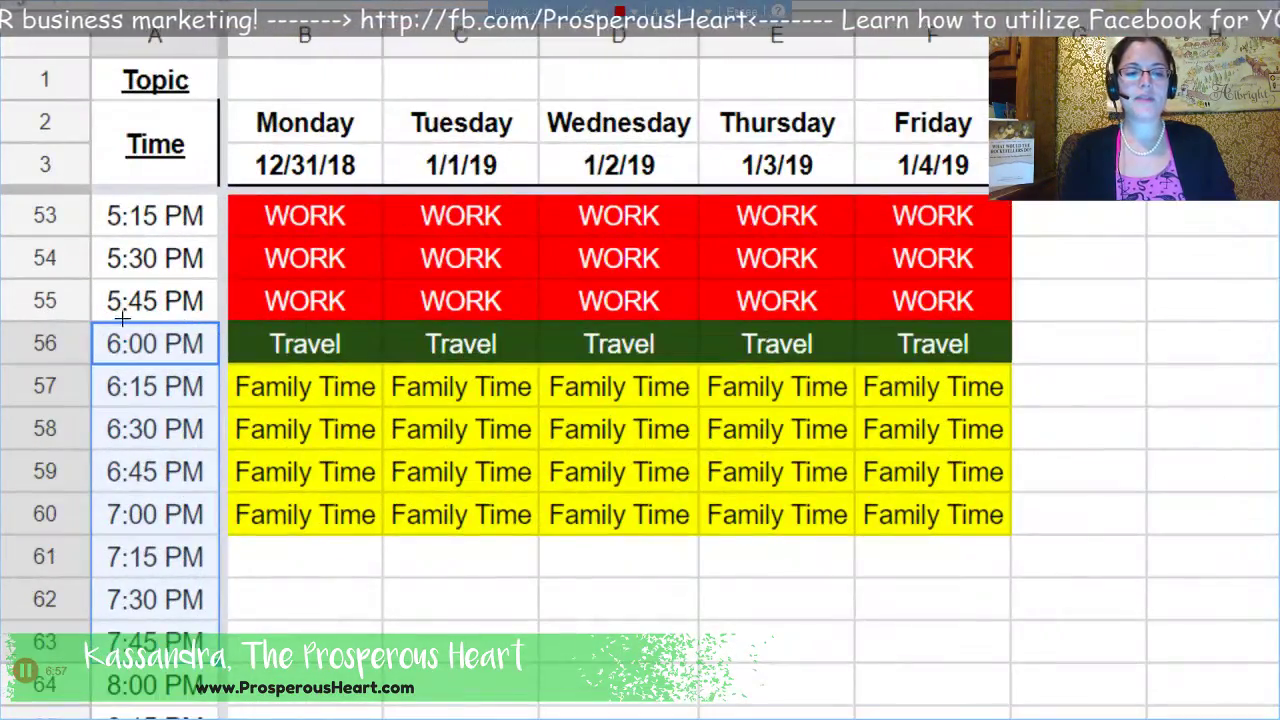
drag(227, 316, 55, 340)
drag(72, 383, 230, 383)
drag(77, 436, 203, 435)
drag(72, 477, 243, 483)
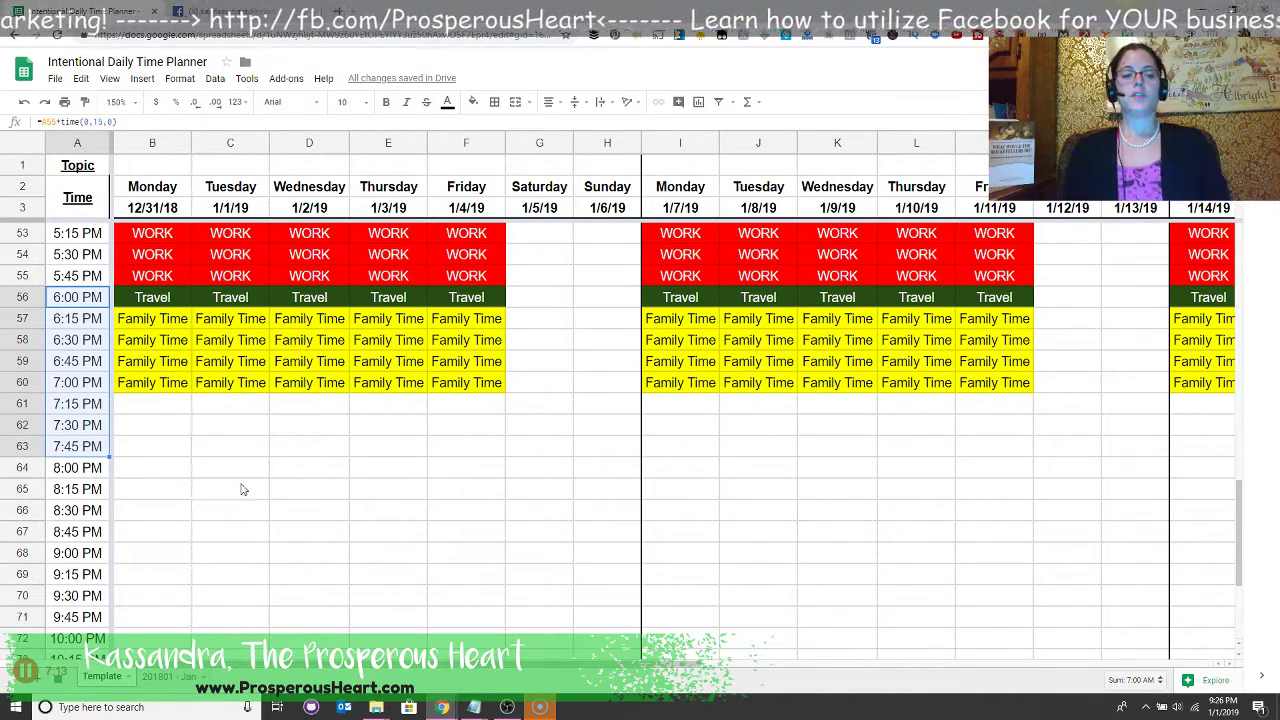
click(72, 281)
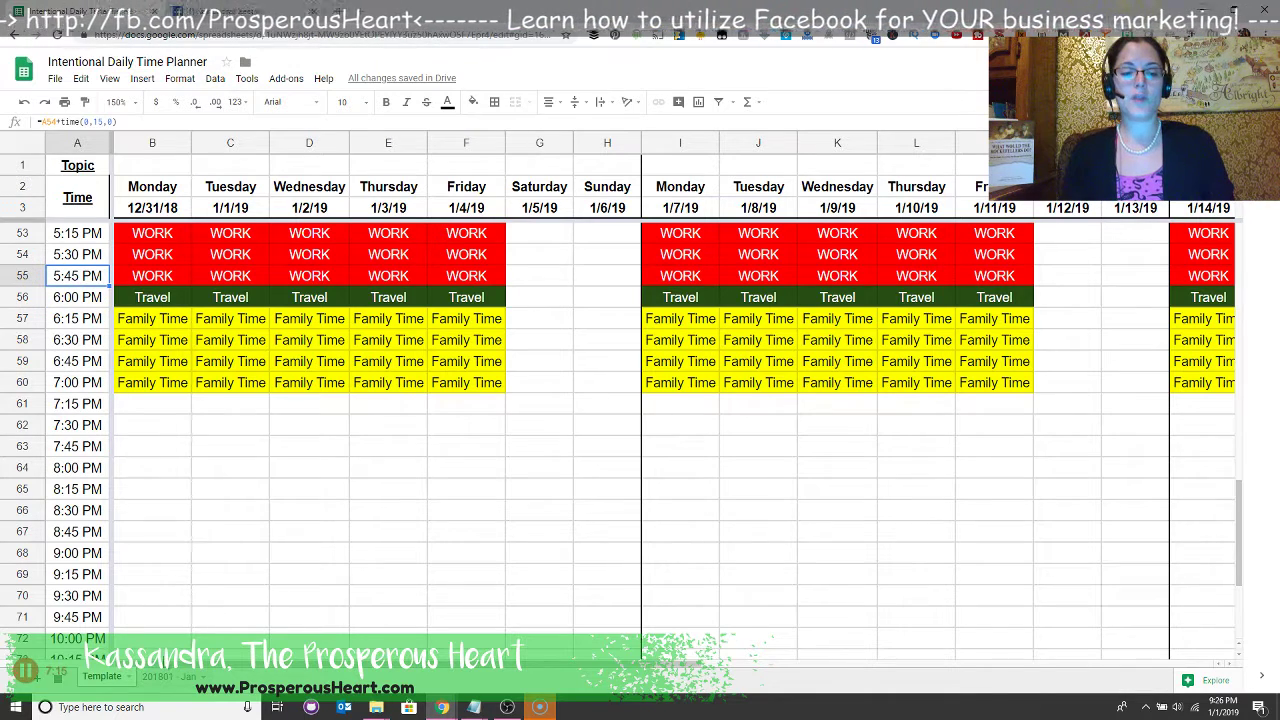
click(38, 678)
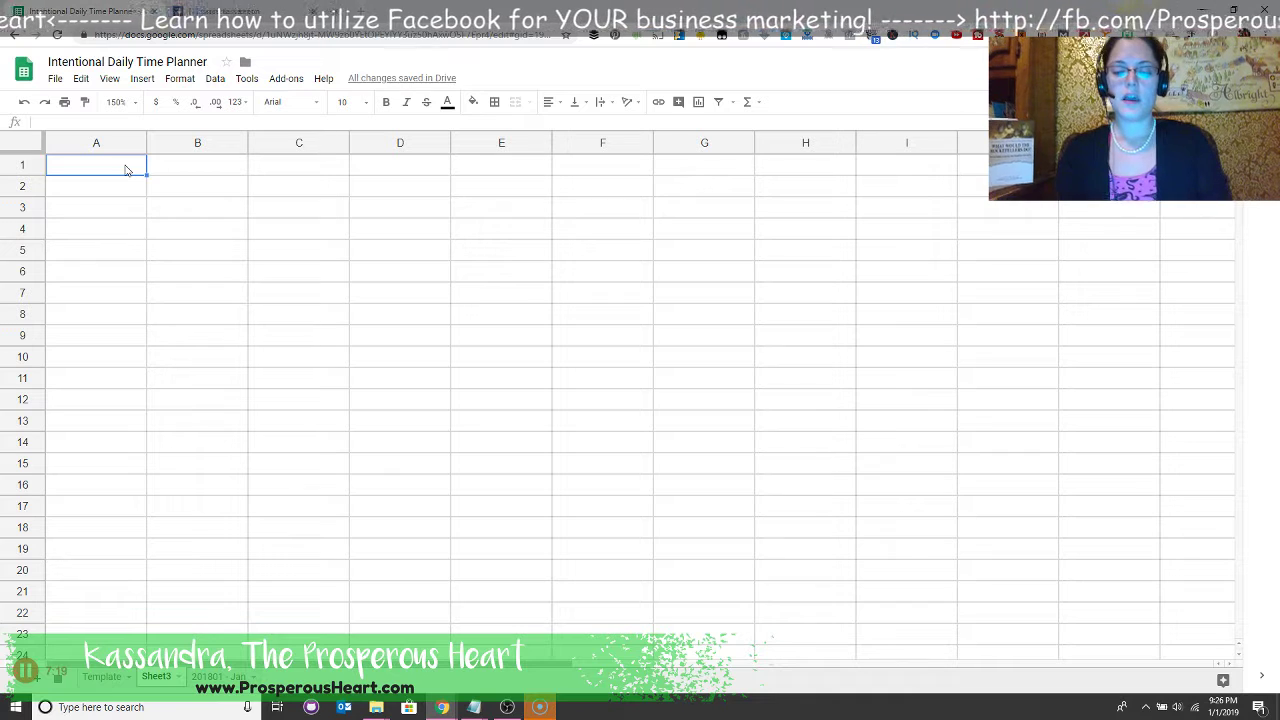
Step: Enter the headers Date in A1 and Time in B1
text(Date)
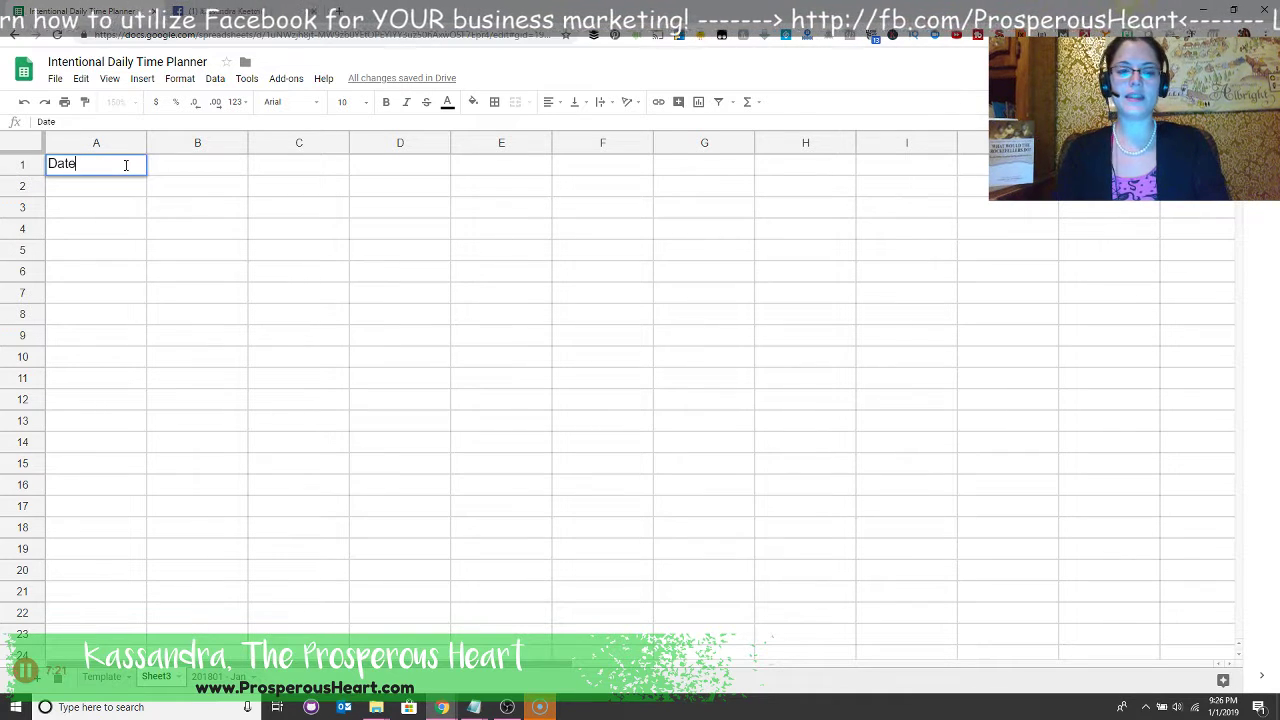
key(Tab)
text(Time)
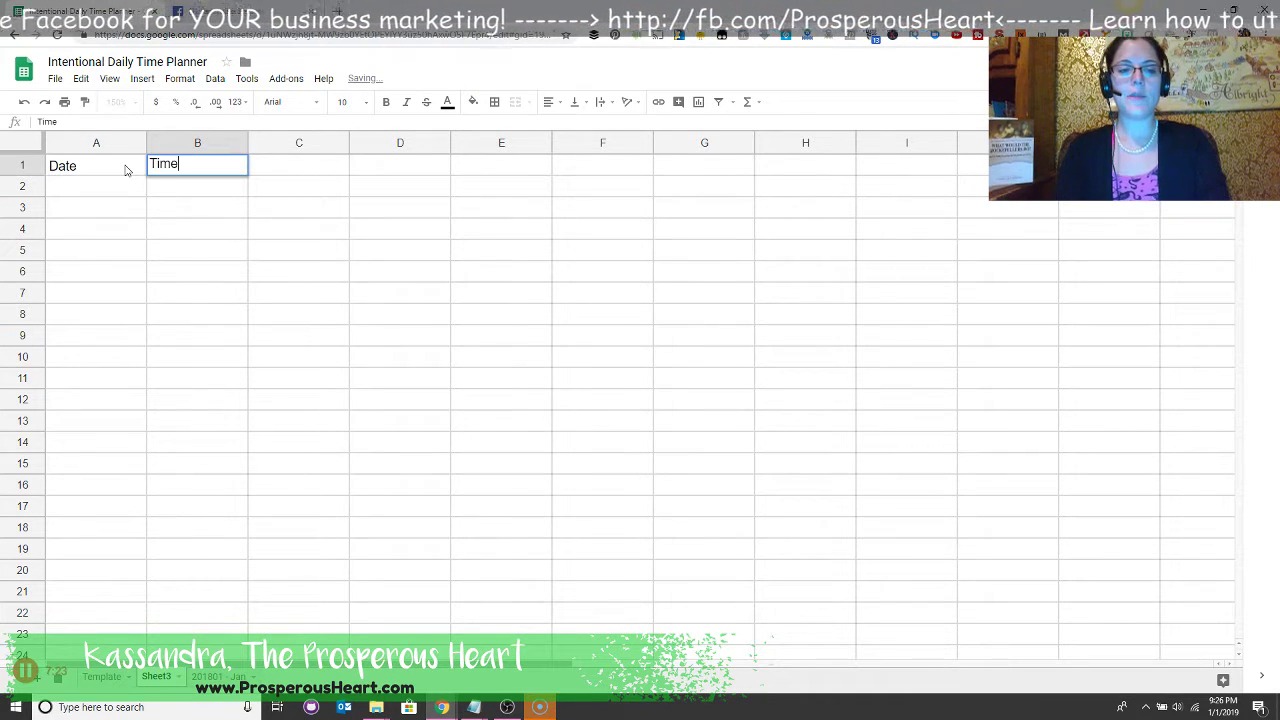
key(Return)
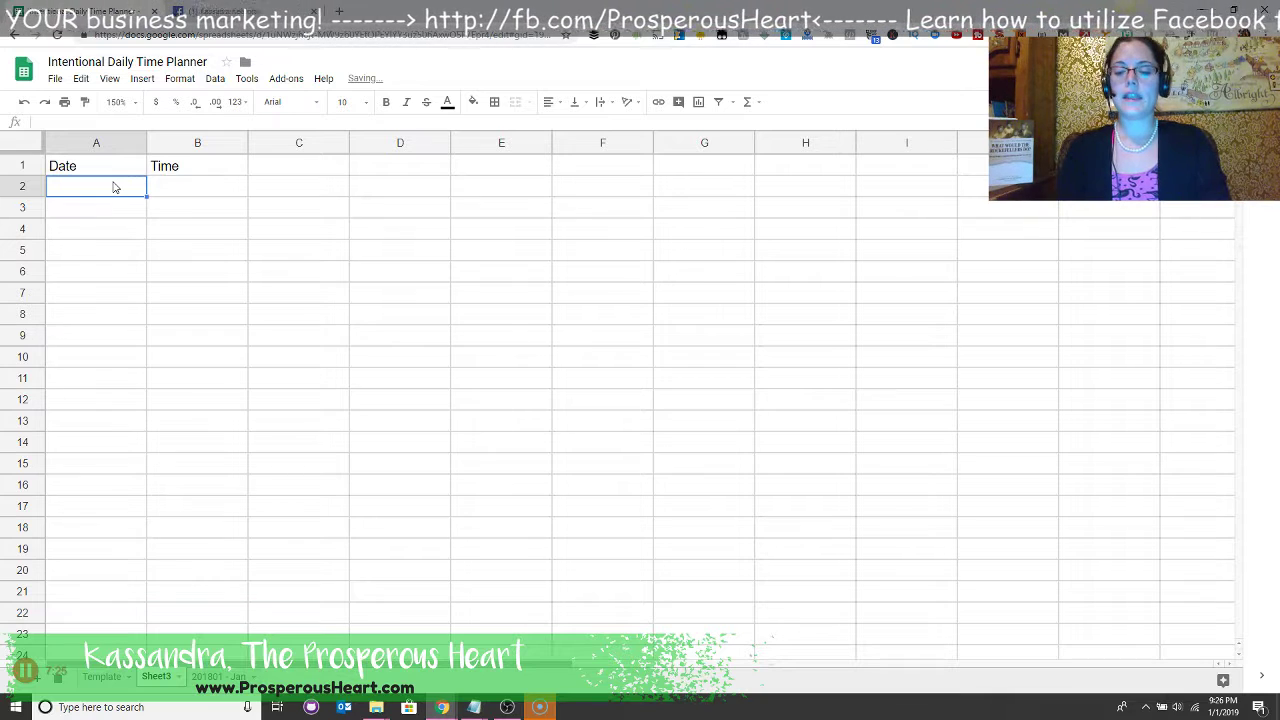
Step: Enter 1/1/2019 in A2 and 9:00 in B2, then reselect B2 to reveal 9:00:00 AM
text(1/1/2019)
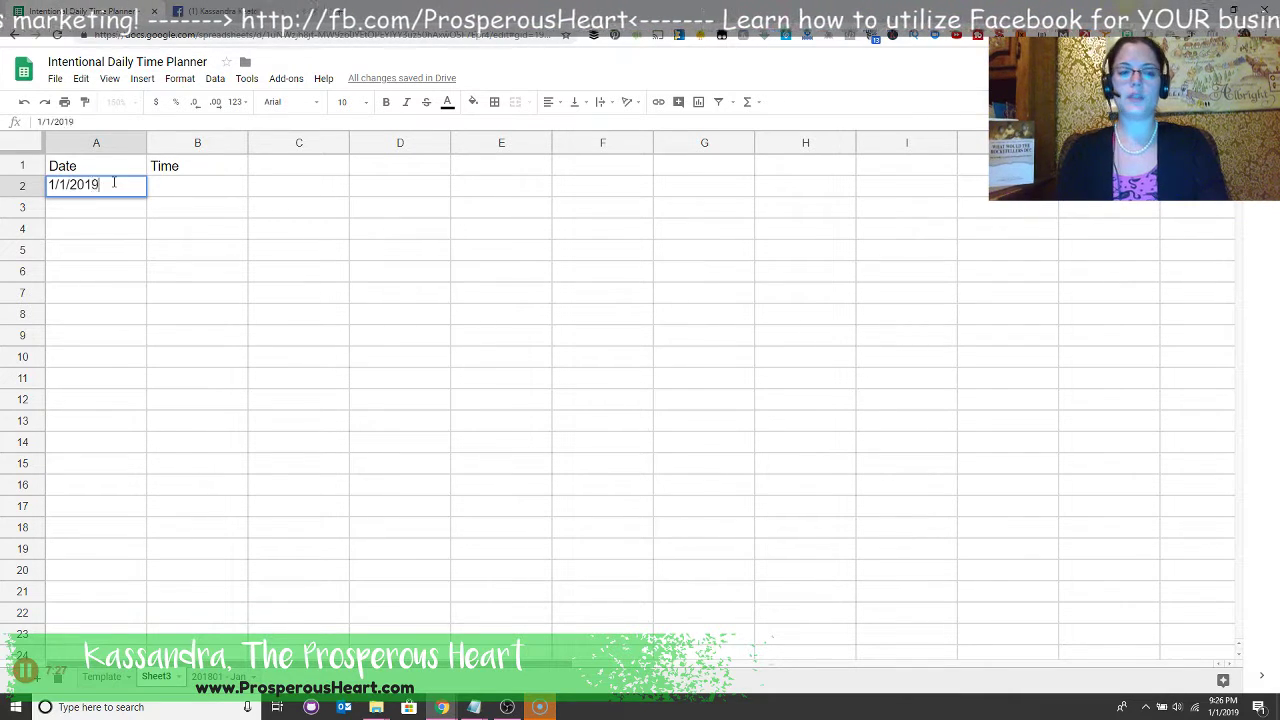
key(Tab)
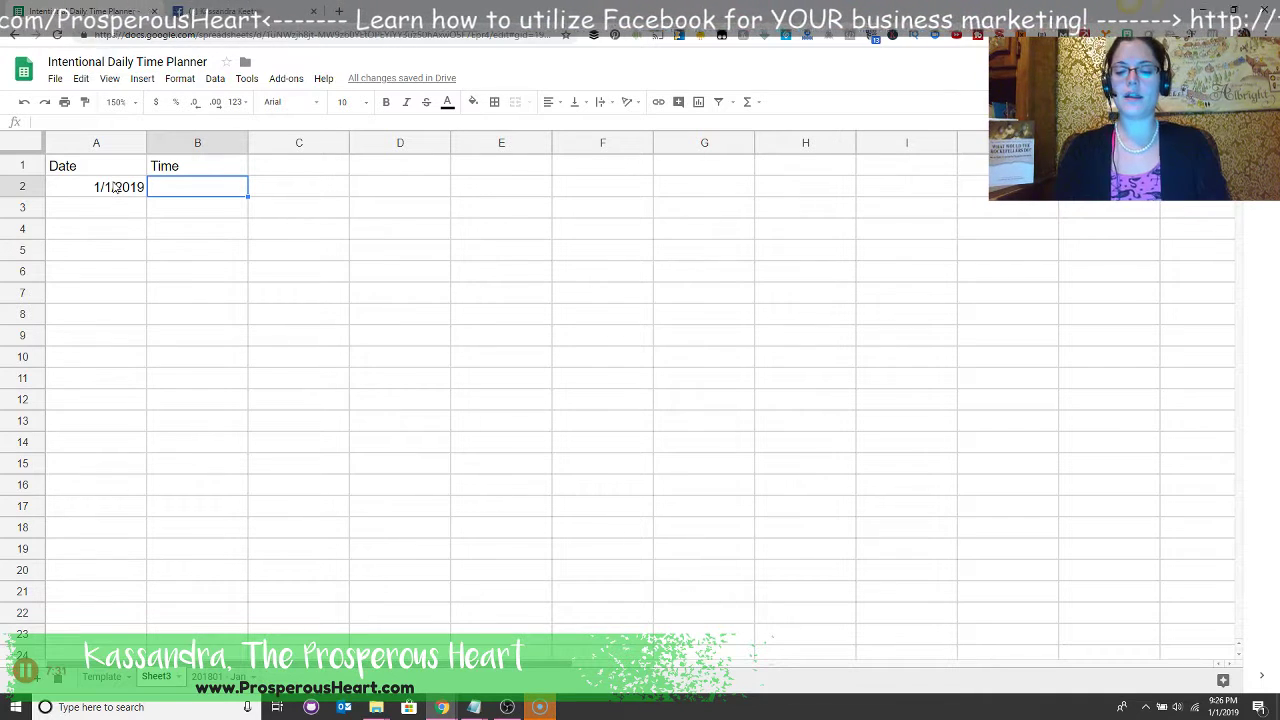
text(9:00)
key(Return)
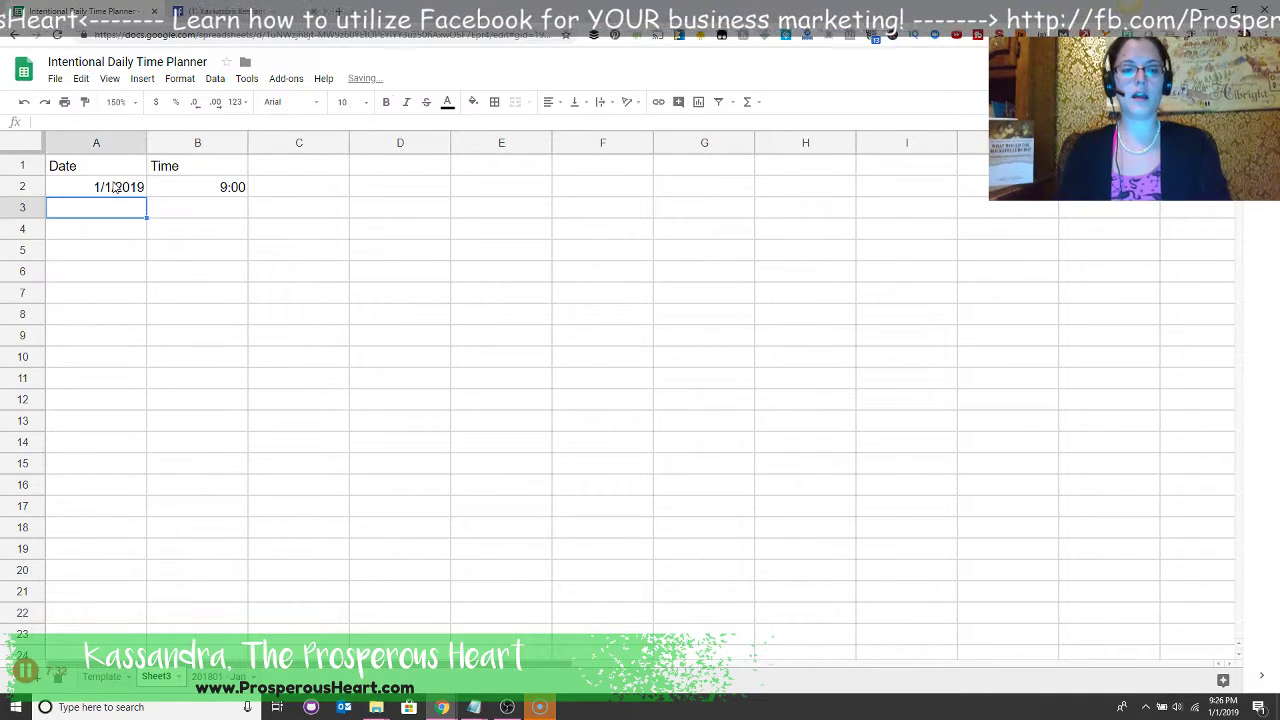
key(Up)
key(Right)
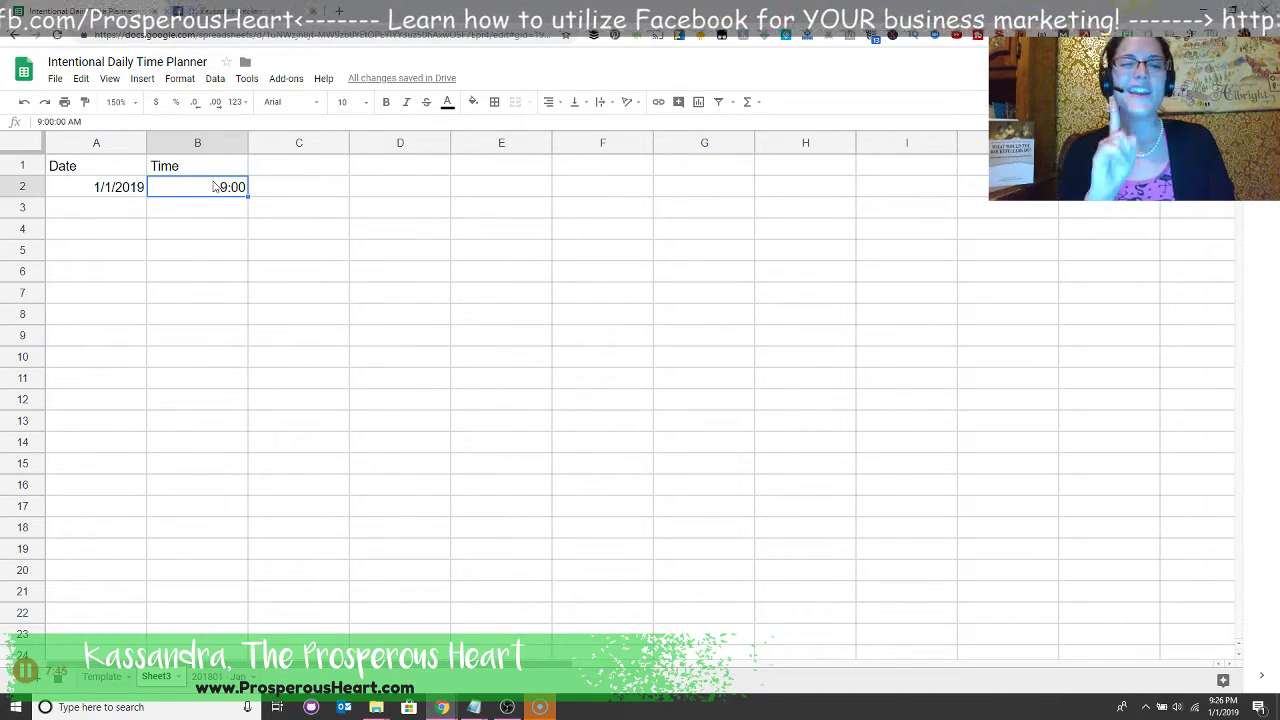
key(Return)
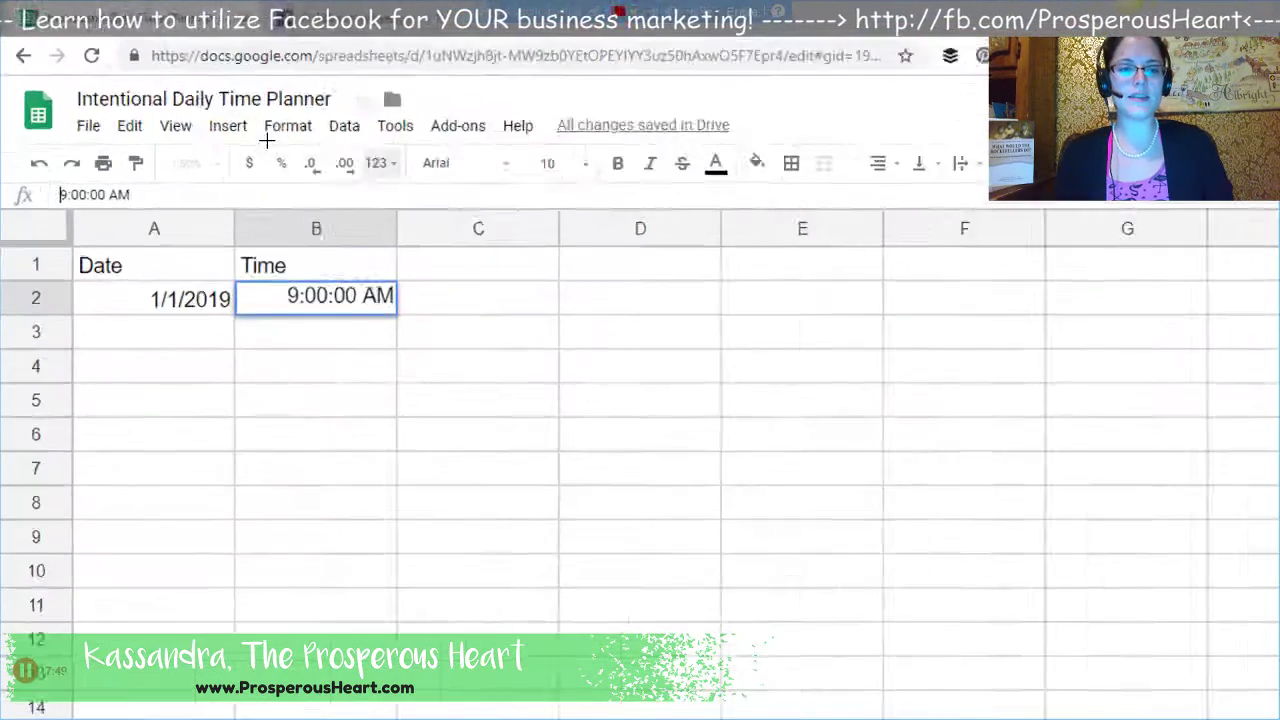
Step: Open the Custom number format editor from the 123 More formats menu for the 9:00 time
mouse_move(315, 141)
mouse_down()
mouse_move(221, 136)
mouse_move(296, 210)
mouse_move(417, 165)
mouse_up()
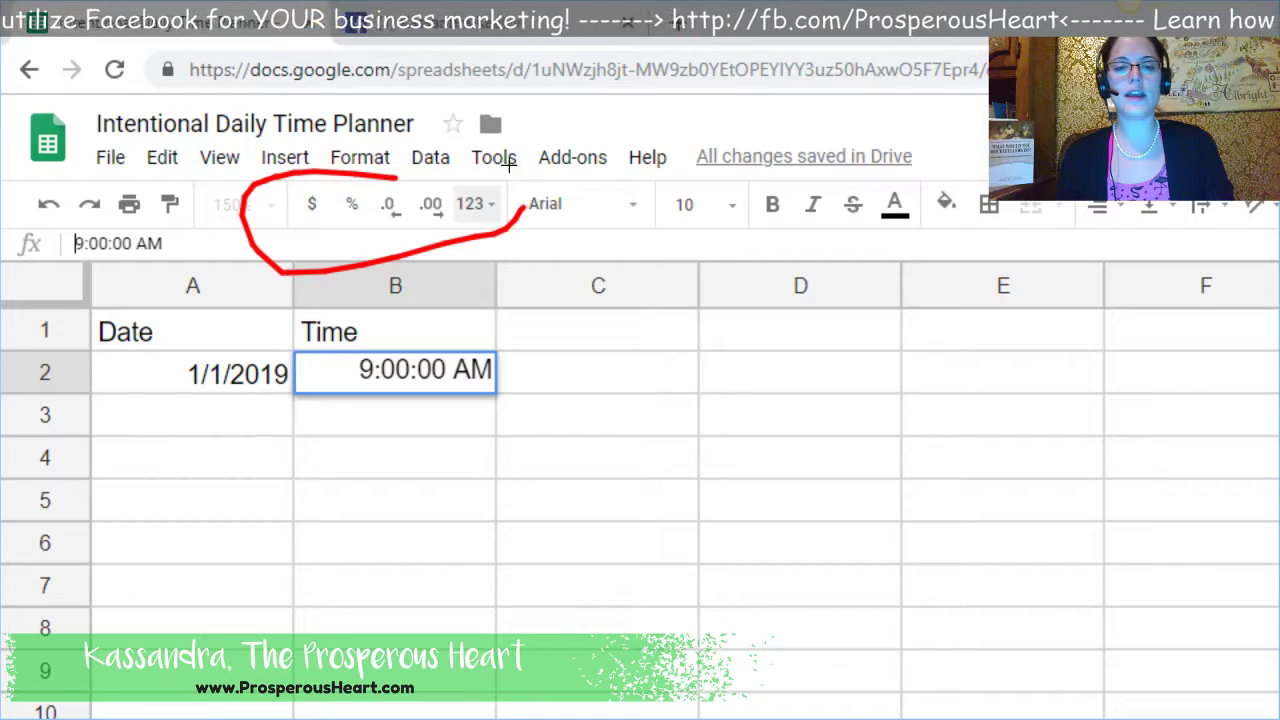
drag(508, 167, 300, 185)
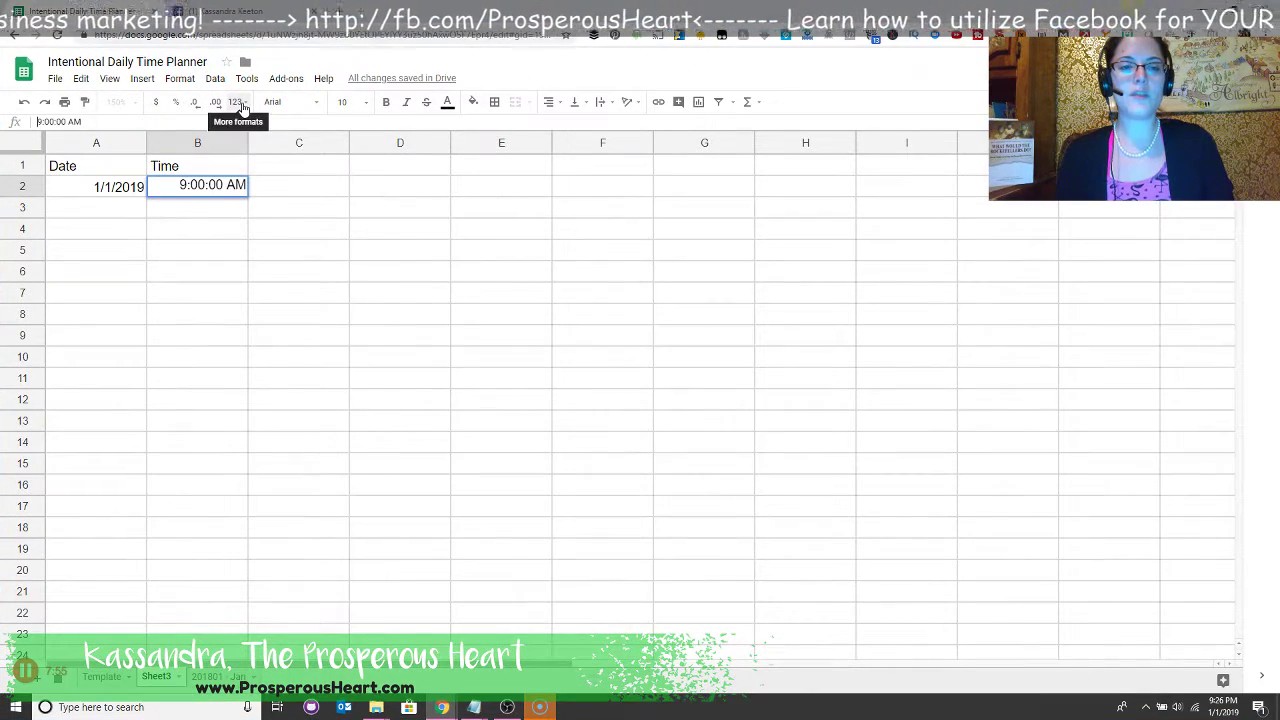
click(238, 102)
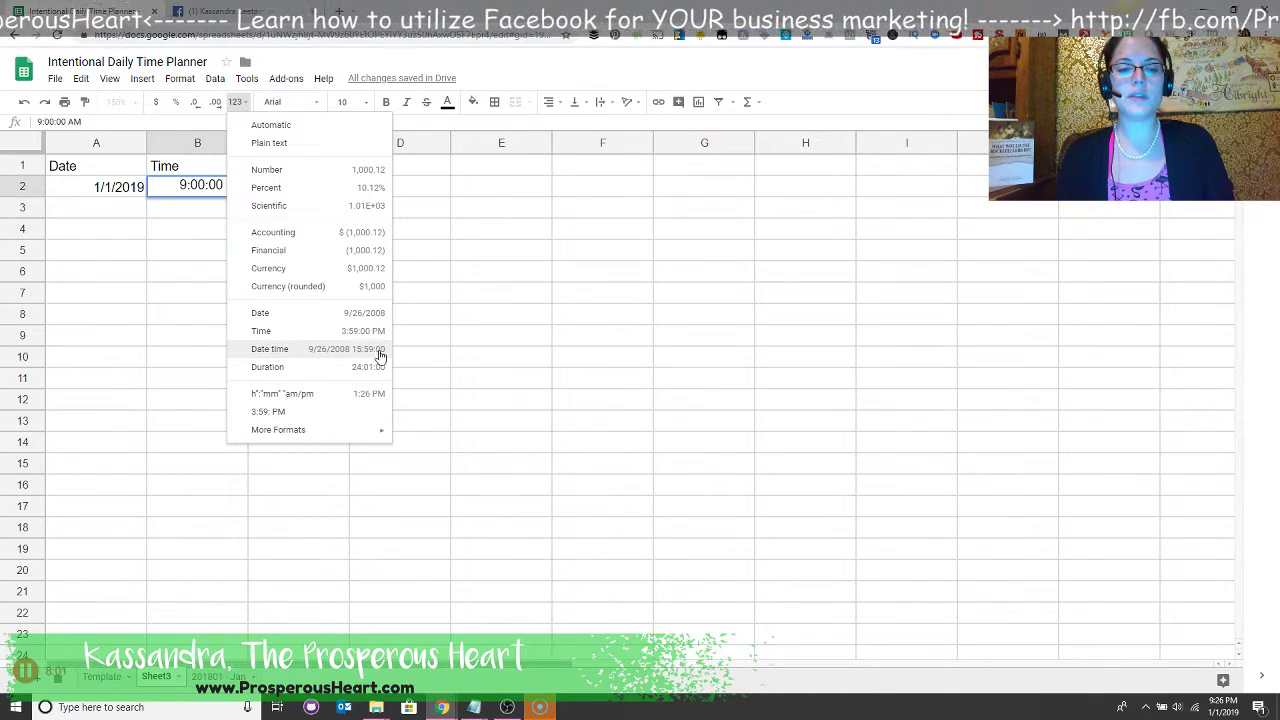
mouse_move(296, 433)
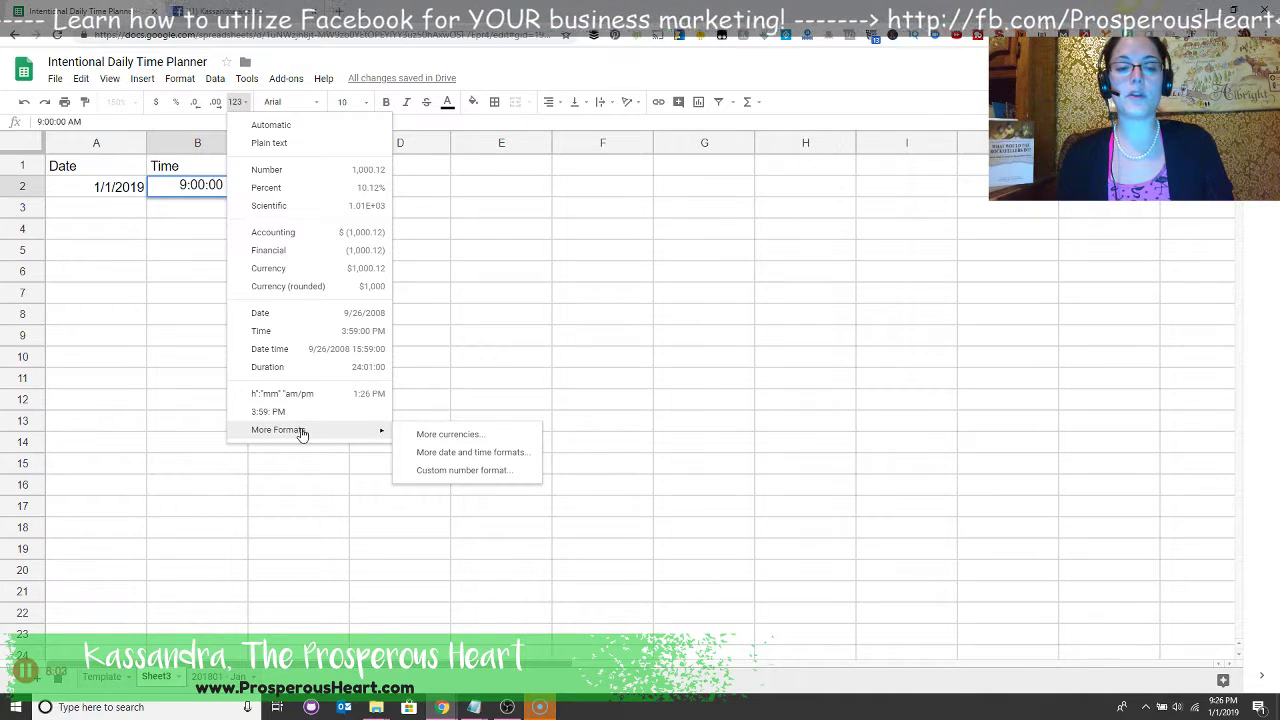
click(497, 474)
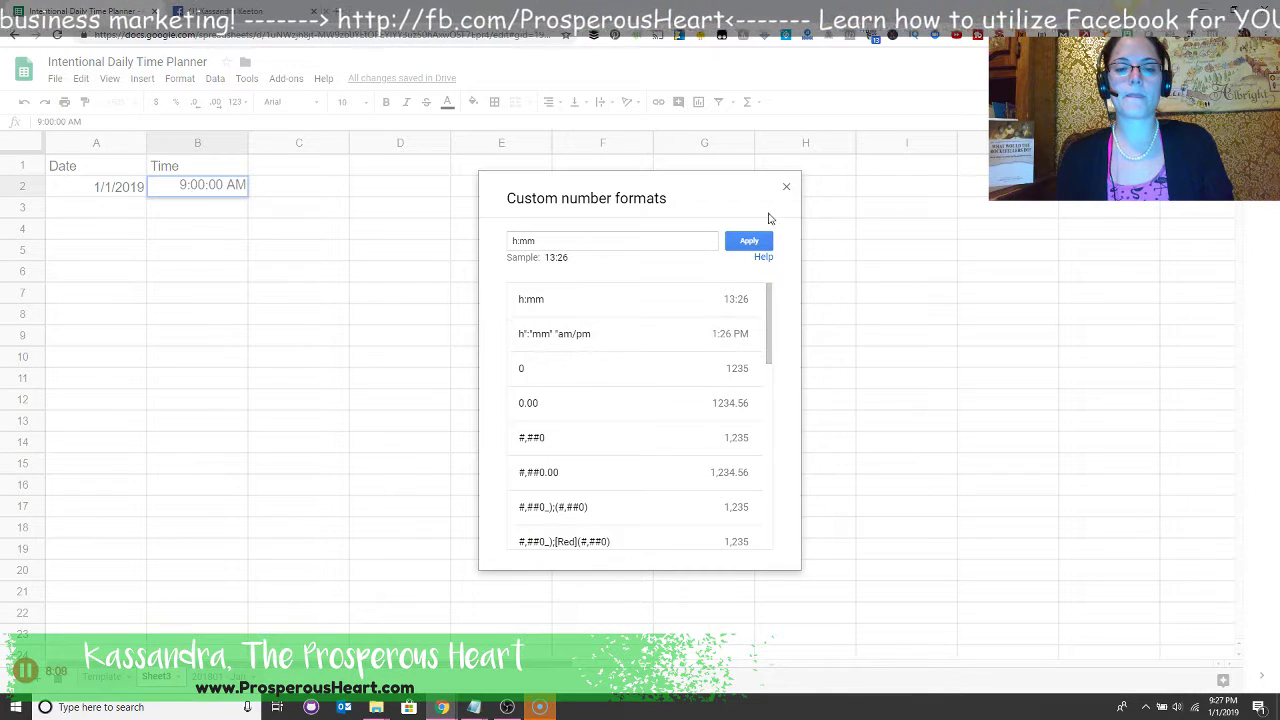
Step: Apply the h:mm am/pm custom format so B2 displays 9:00 AM
click(560, 340)
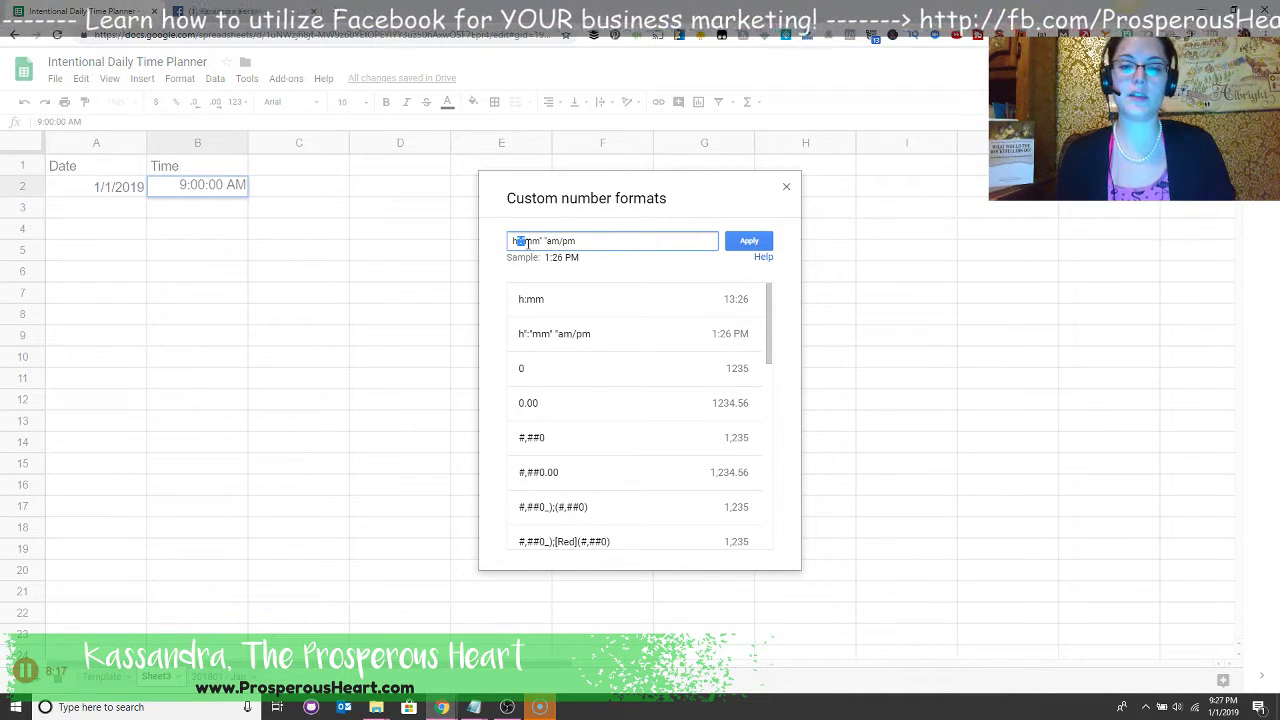
click(538, 241)
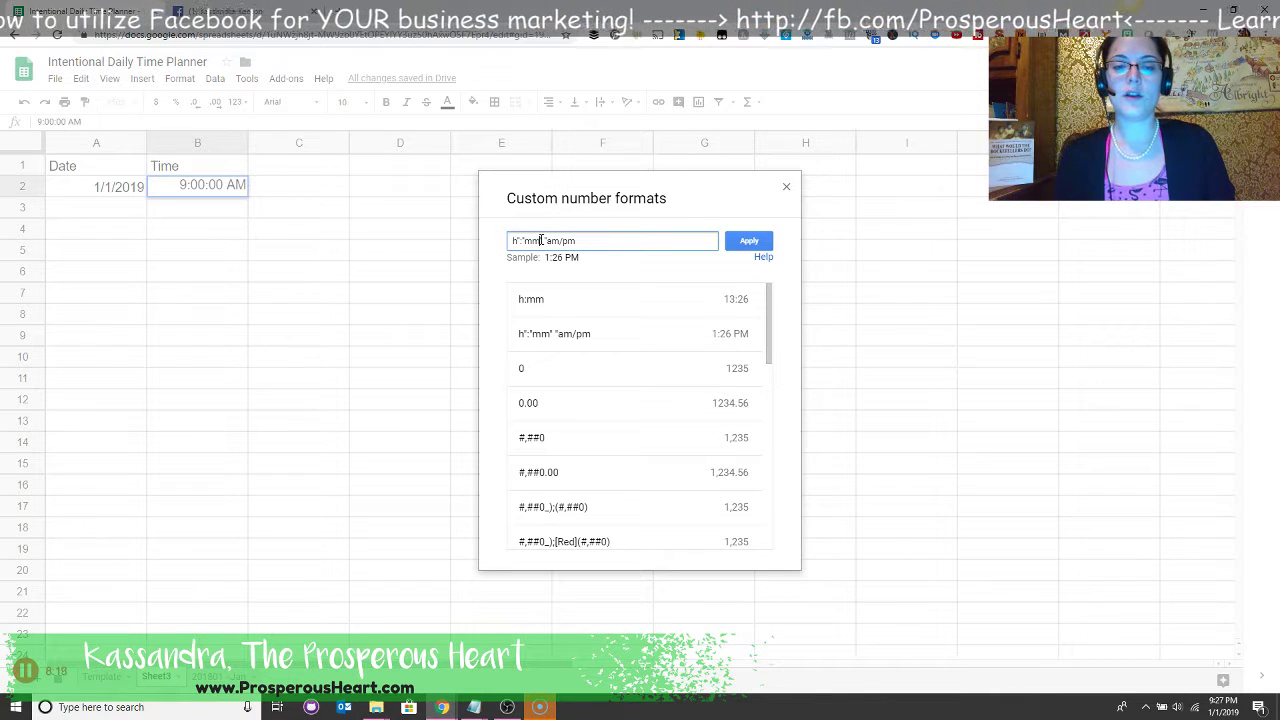
click(565, 242)
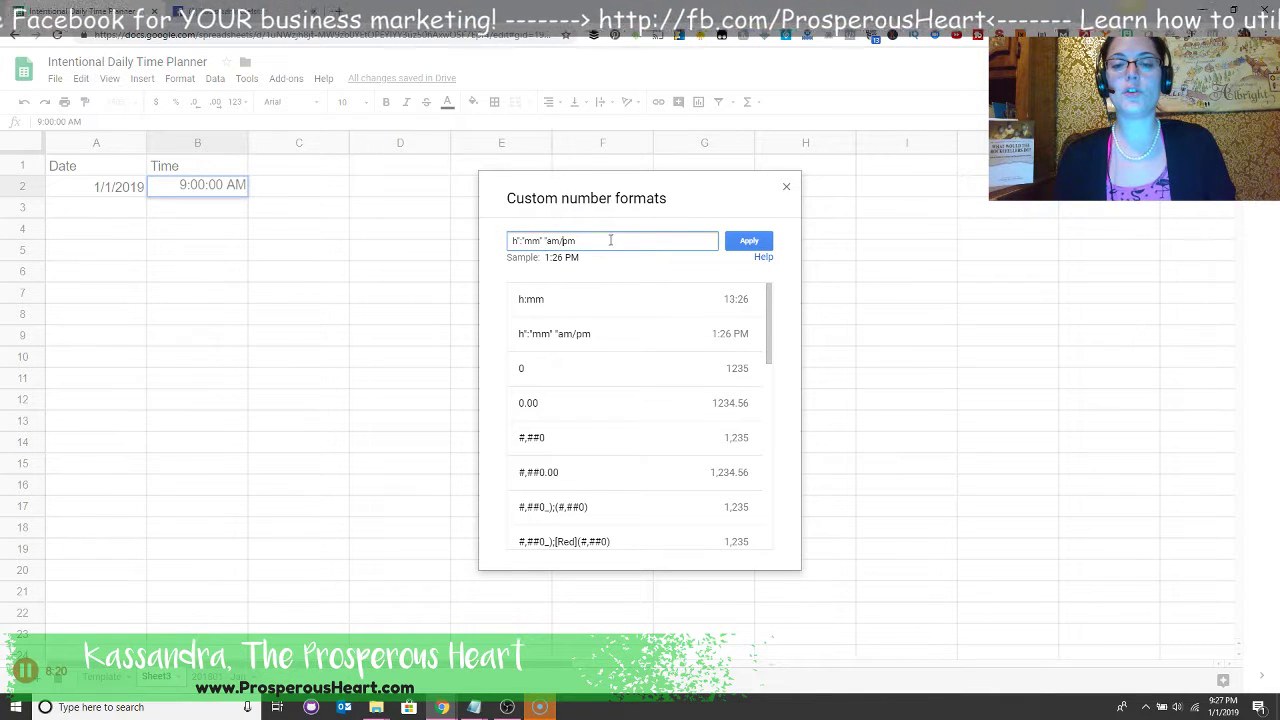
click(750, 243)
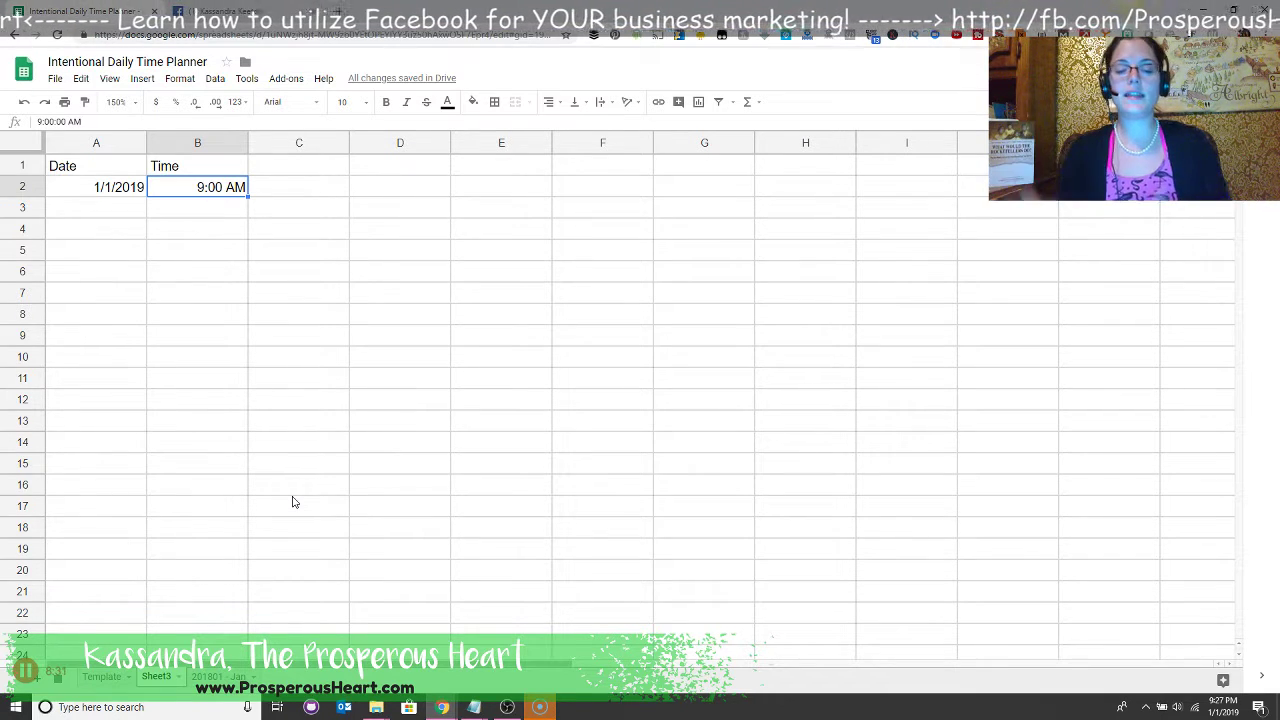
click(170, 215)
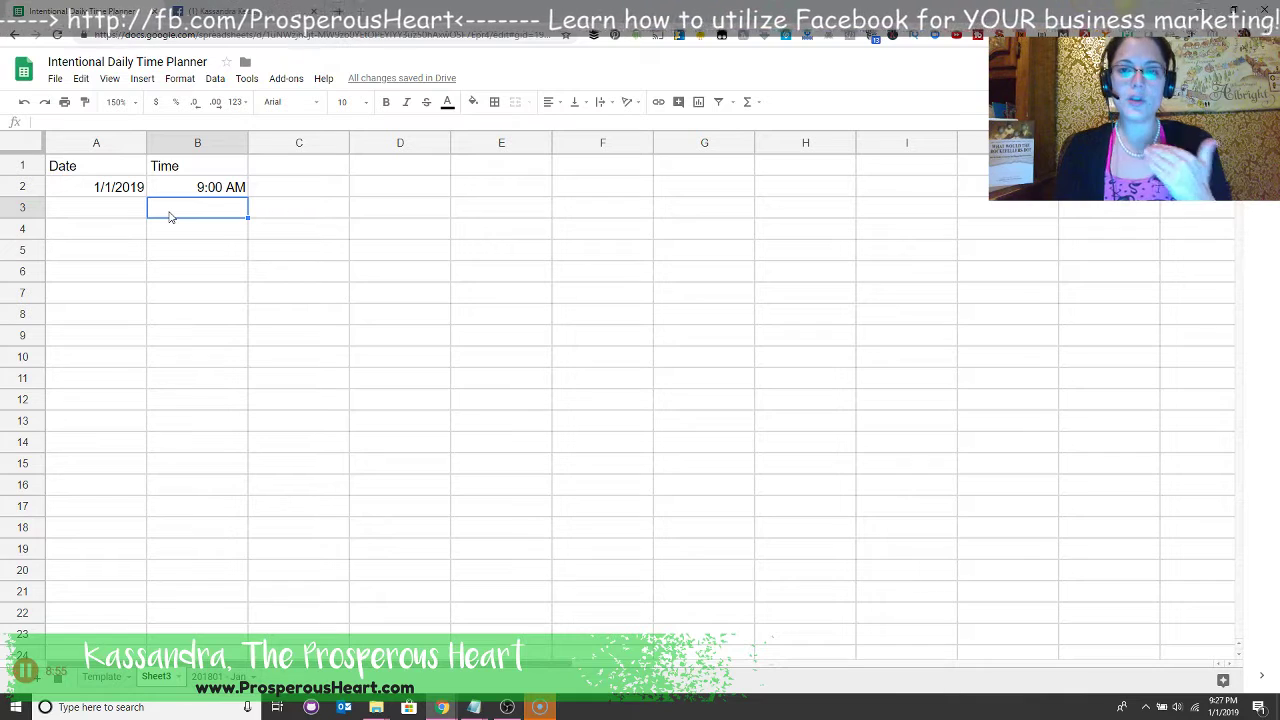
Step: Start a formula in B3 that references B2 and adds a time() call
text(=)
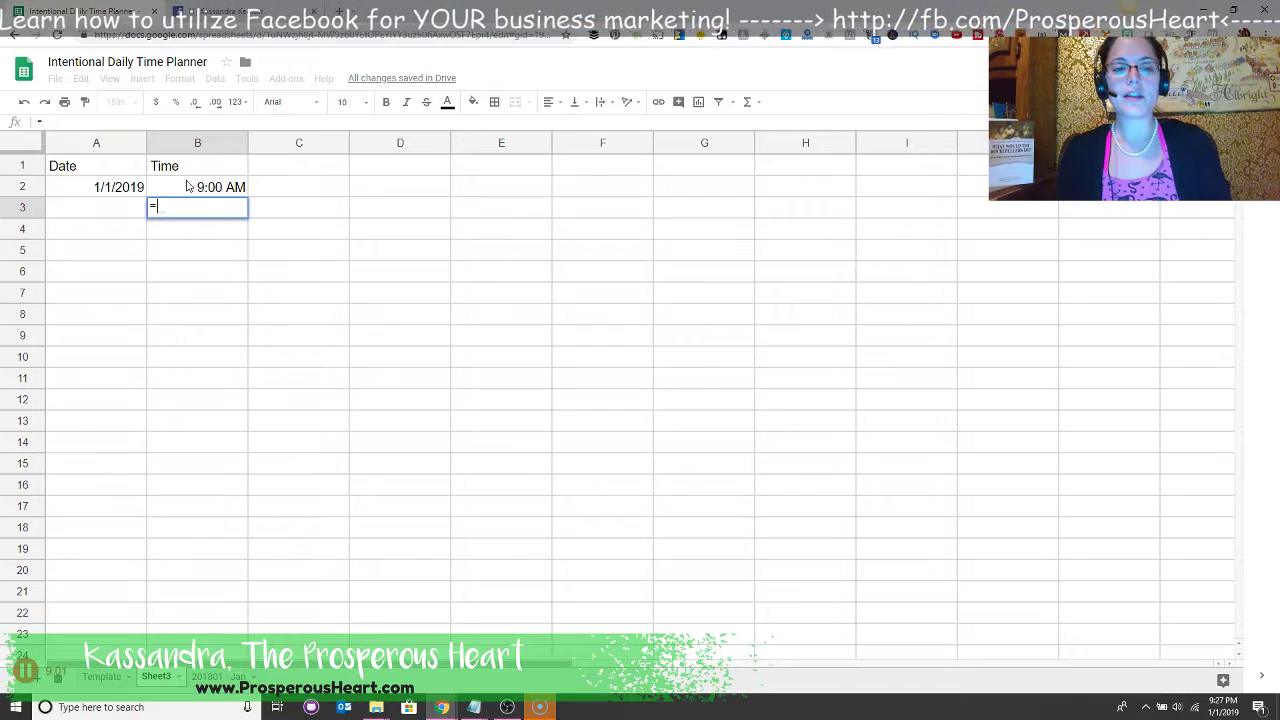
click(186, 189)
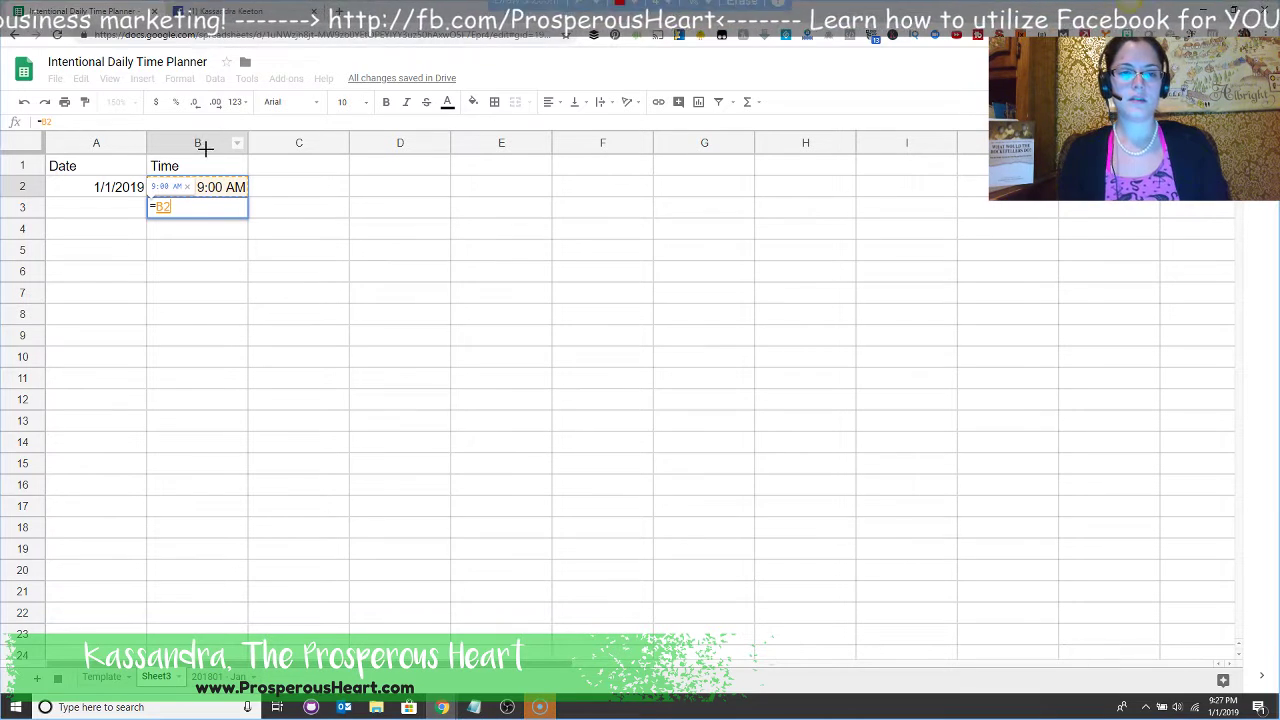
mouse_move(196, 118)
mouse_down()
mouse_move(150, 180)
mouse_move(272, 200)
mouse_move(185, 115)
mouse_up()
mouse_move(8, 195)
mouse_down()
mouse_move(226, 186)
mouse_move(200, 170)
mouse_move(10, 180)
mouse_move(90, 195)
mouse_up()
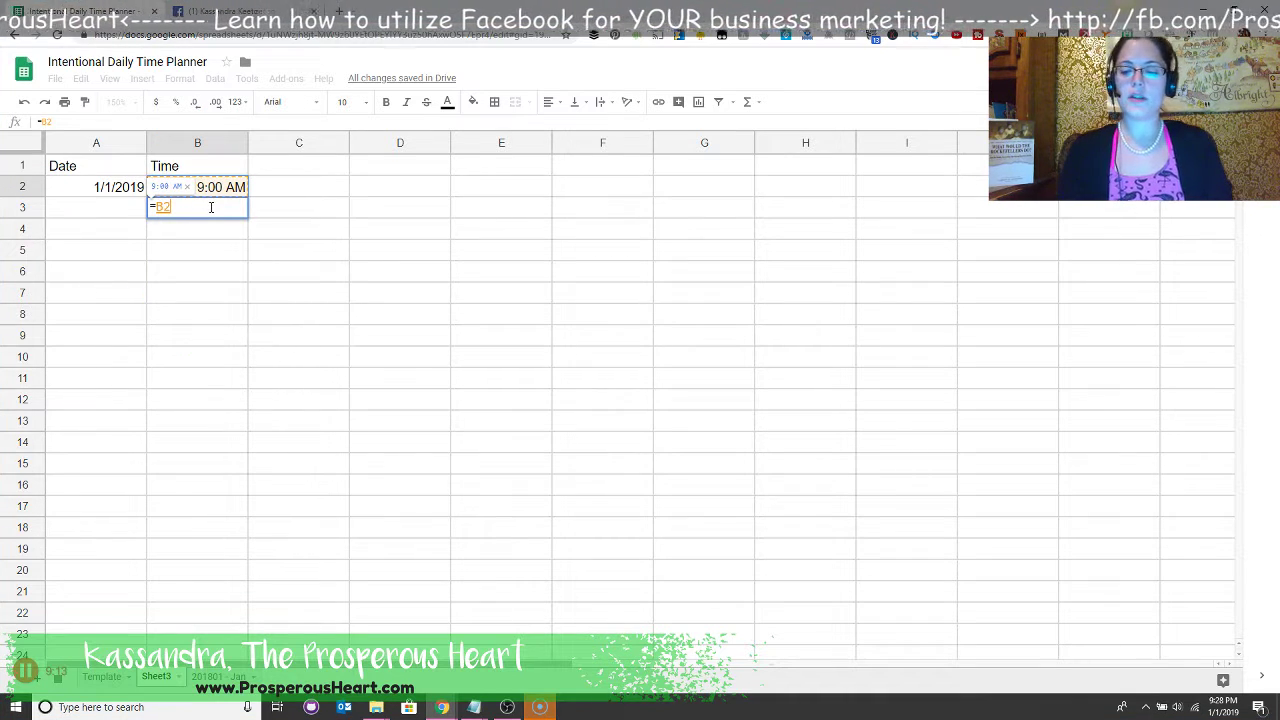
text(+)
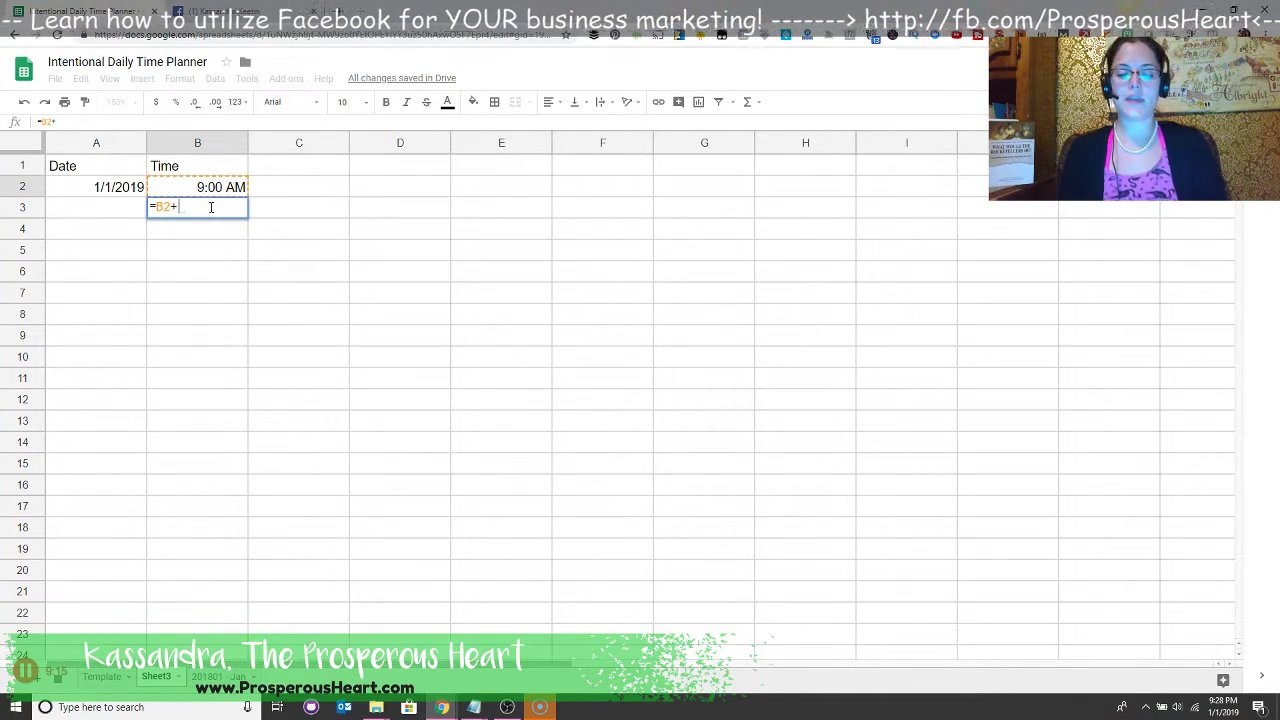
text(time)
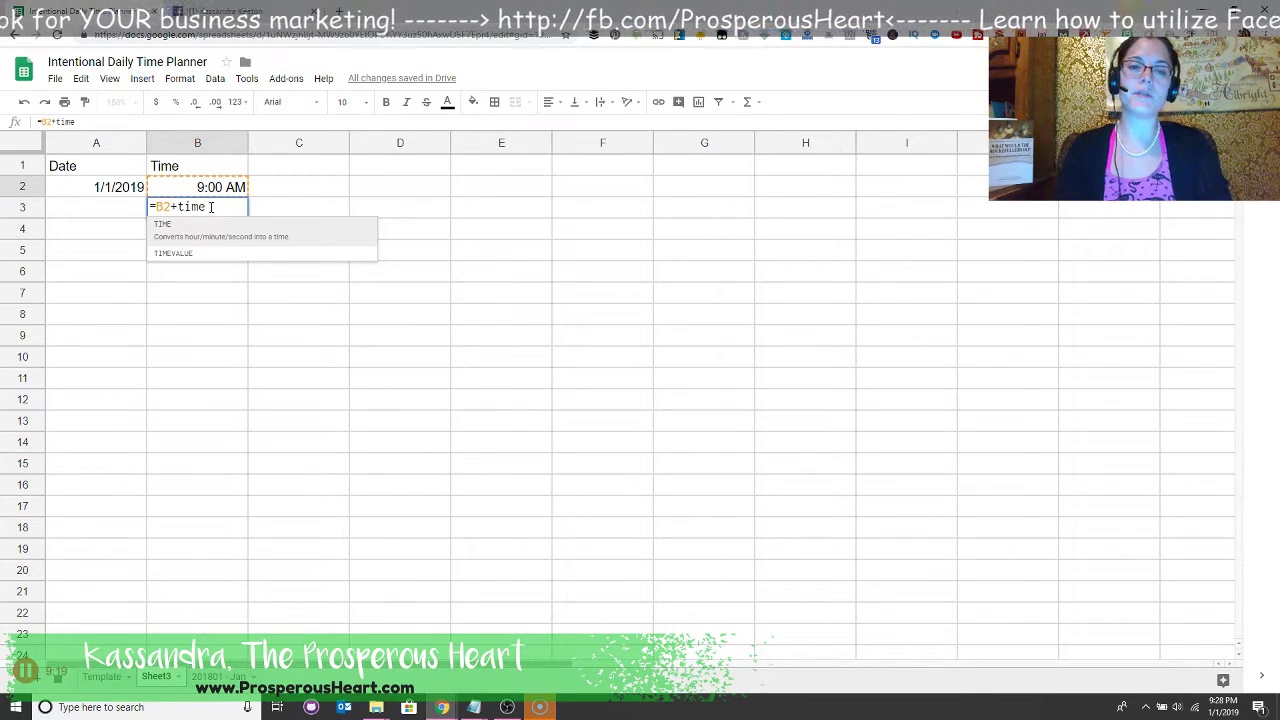
text(())
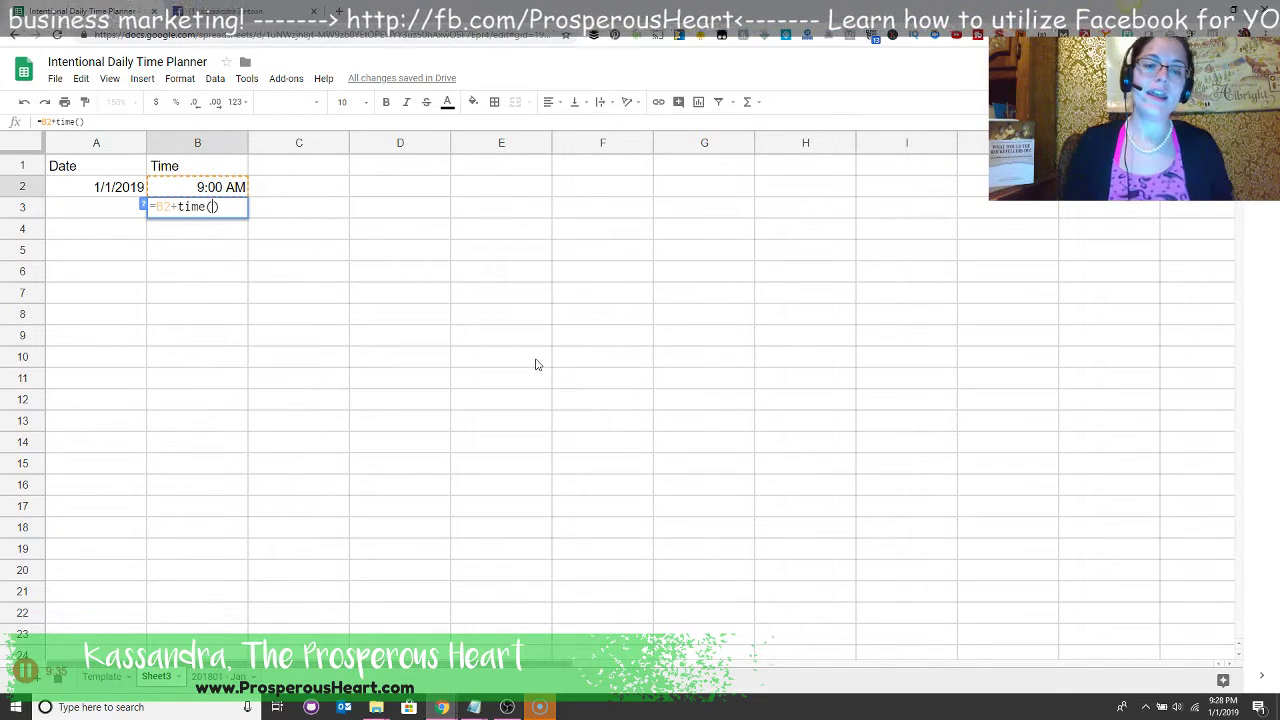
text(,,)
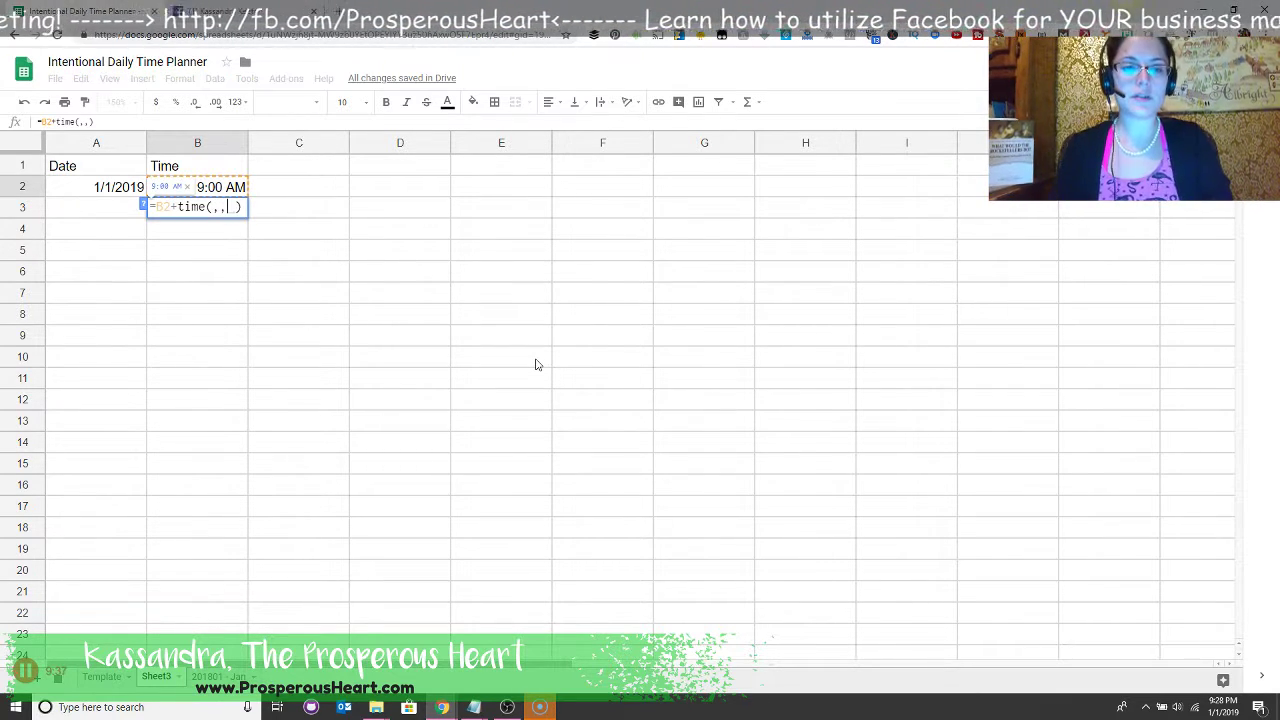
key(Left)
key(BackSpace)
key(BackSpace)
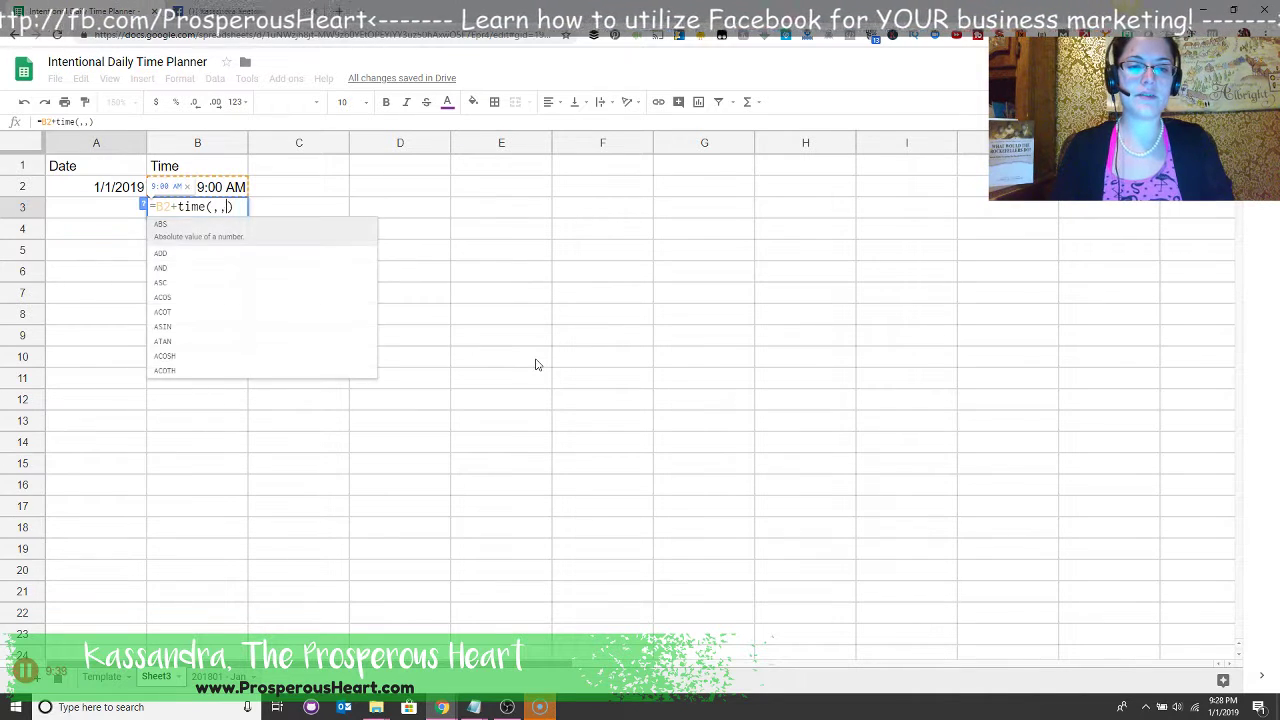
Step: Complete B3 as =B2+time(0,30,0) to show 9:30 AM, then compare it with B2
click(213, 206)
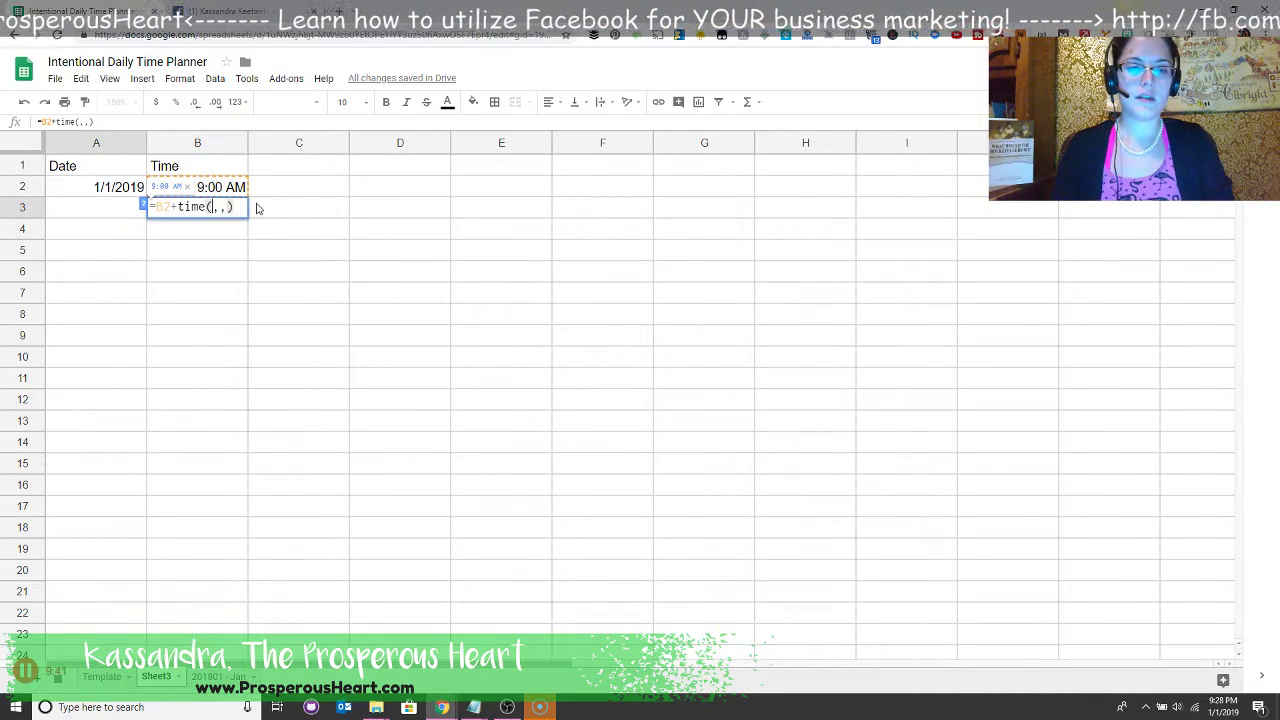
text(0,)
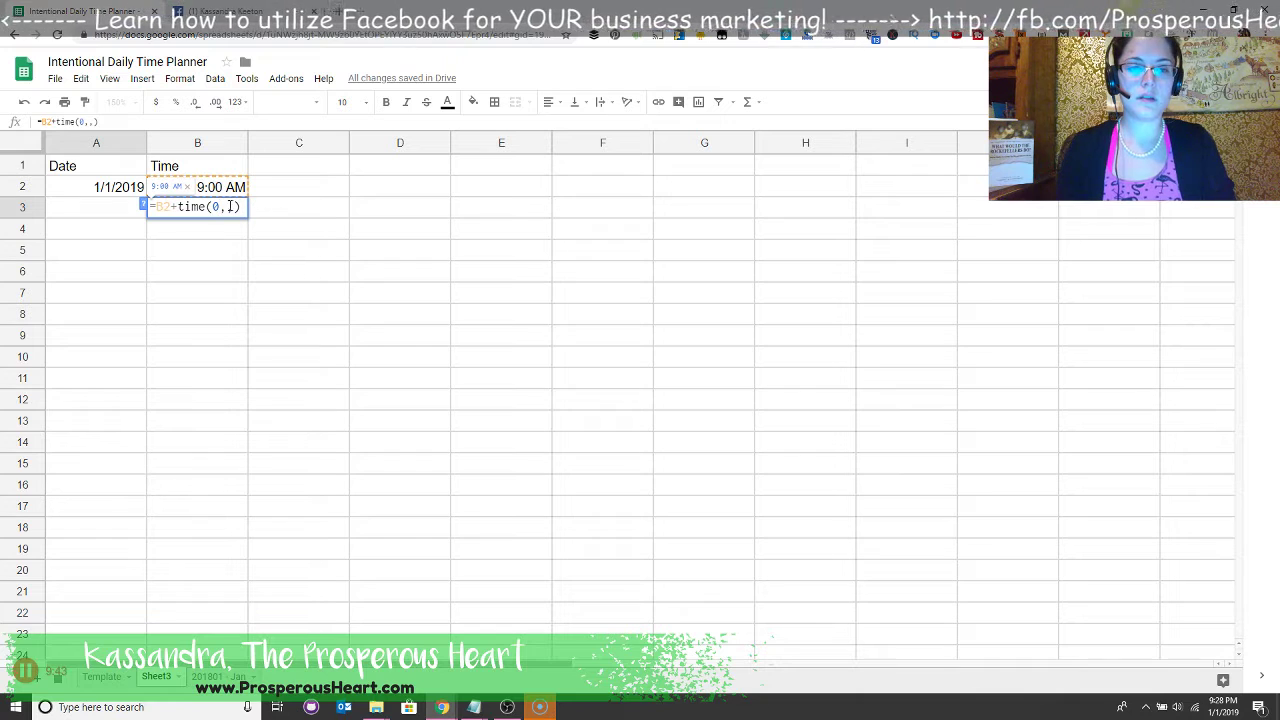
text(30,)
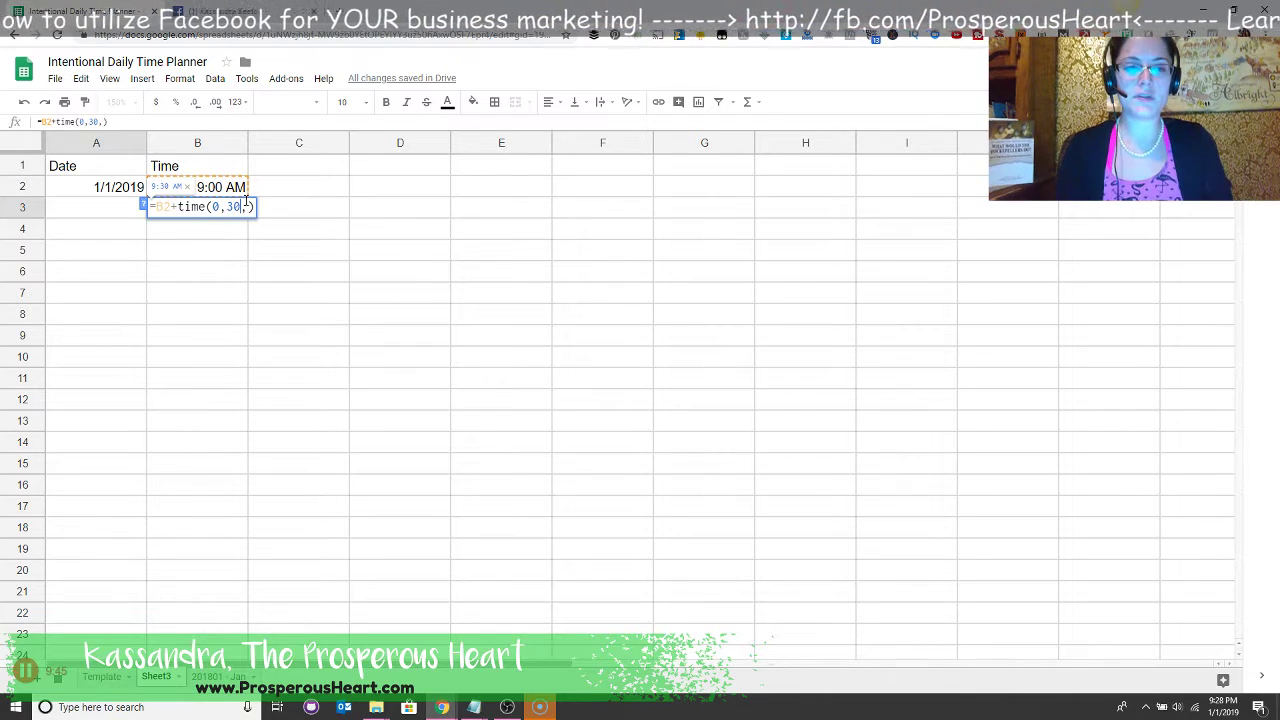
text(0)
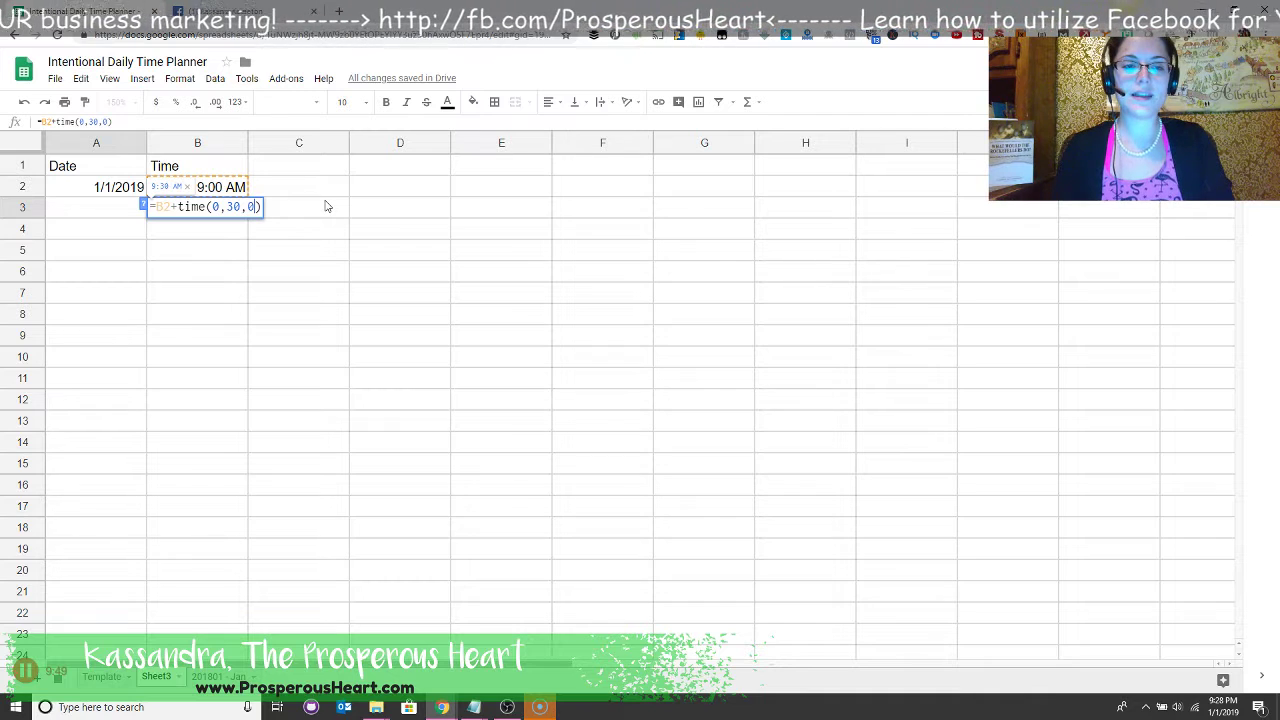
key(Return)
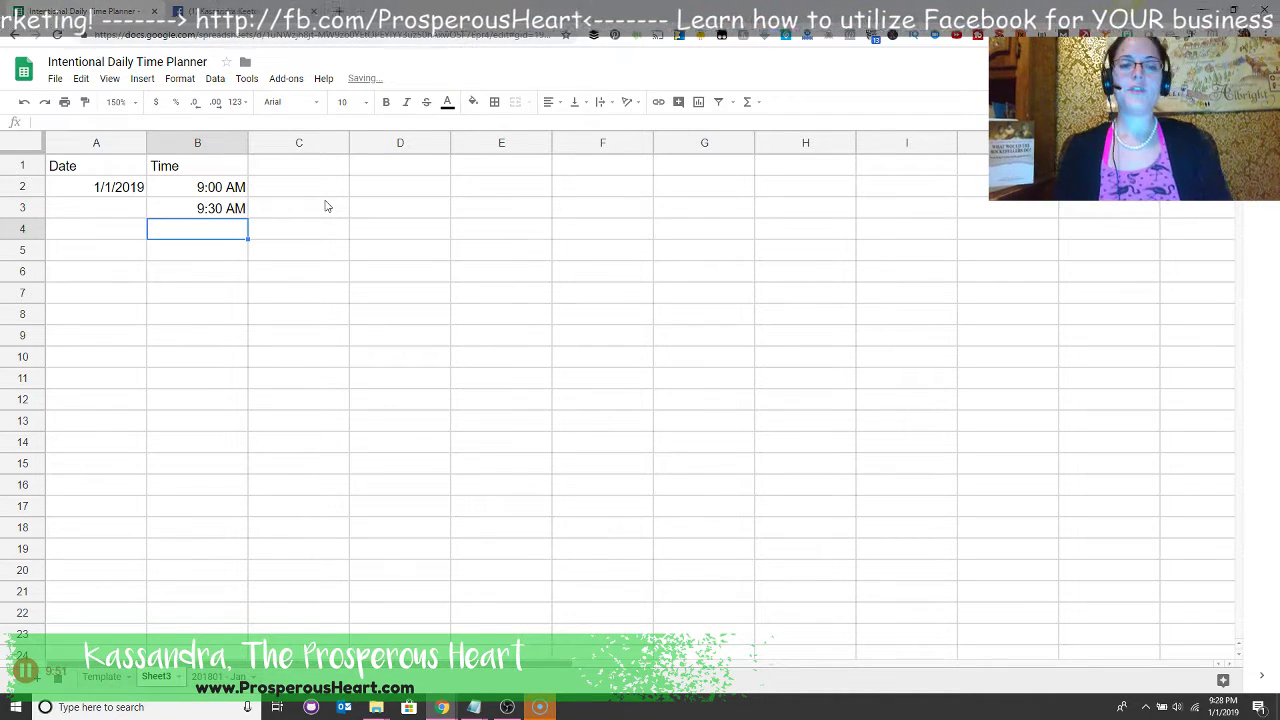
key(Up)
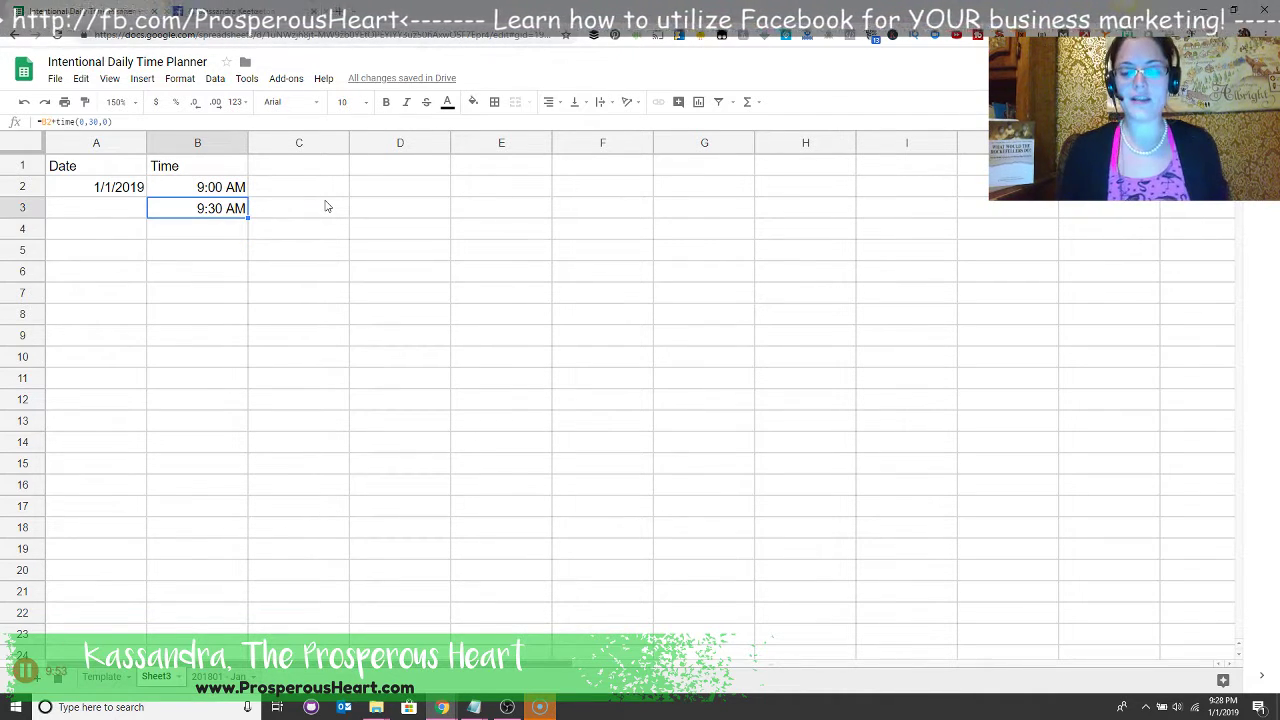
key(Up)
key(Down)
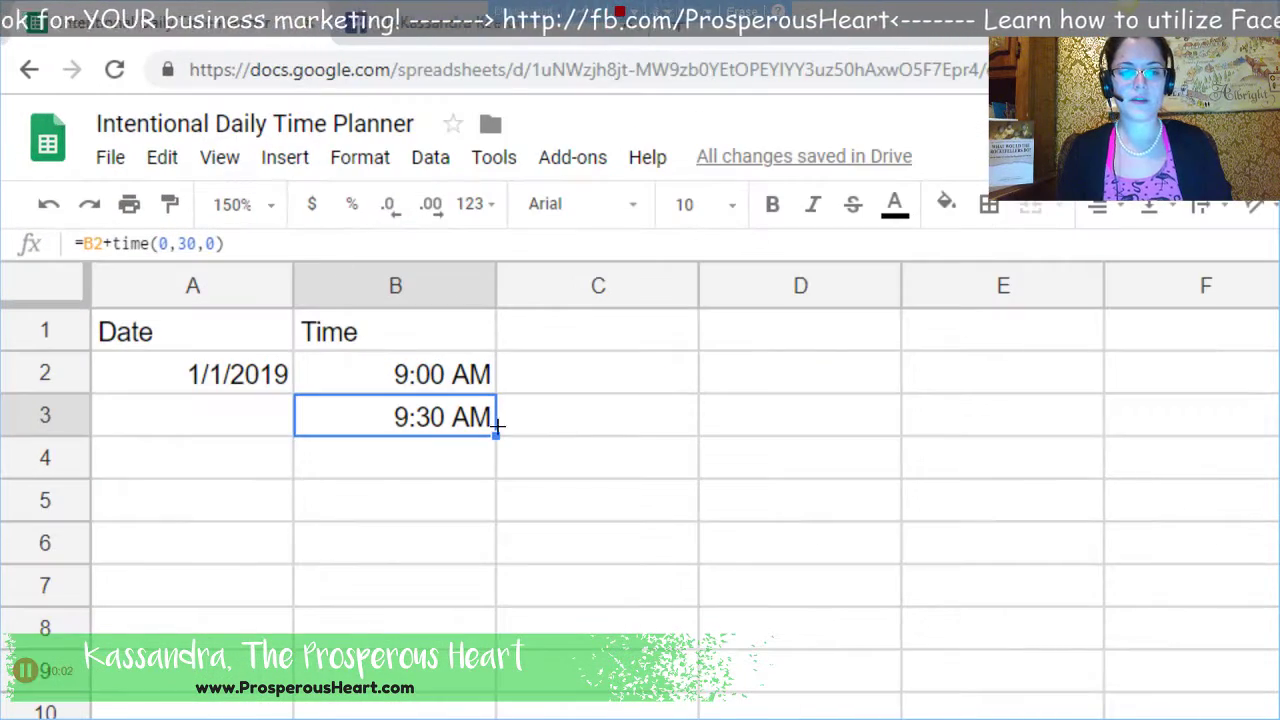
drag(484, 330, 410, 308)
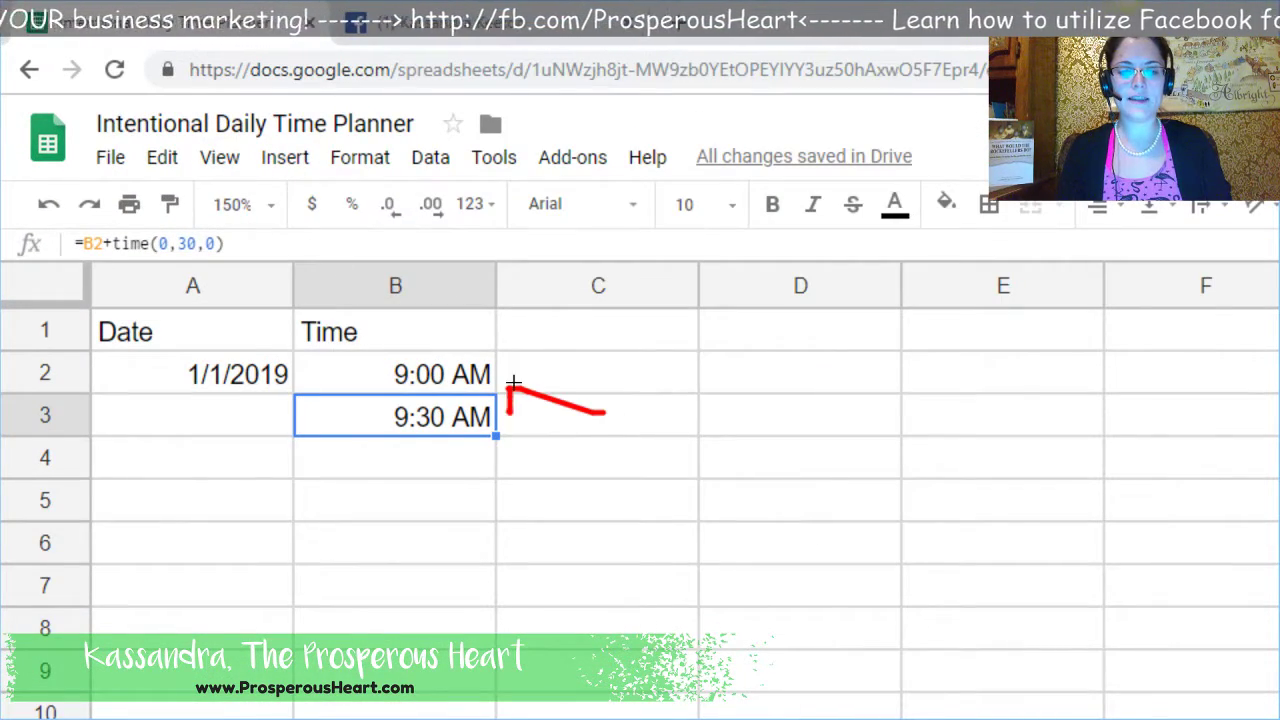
drag(513, 383, 540, 342)
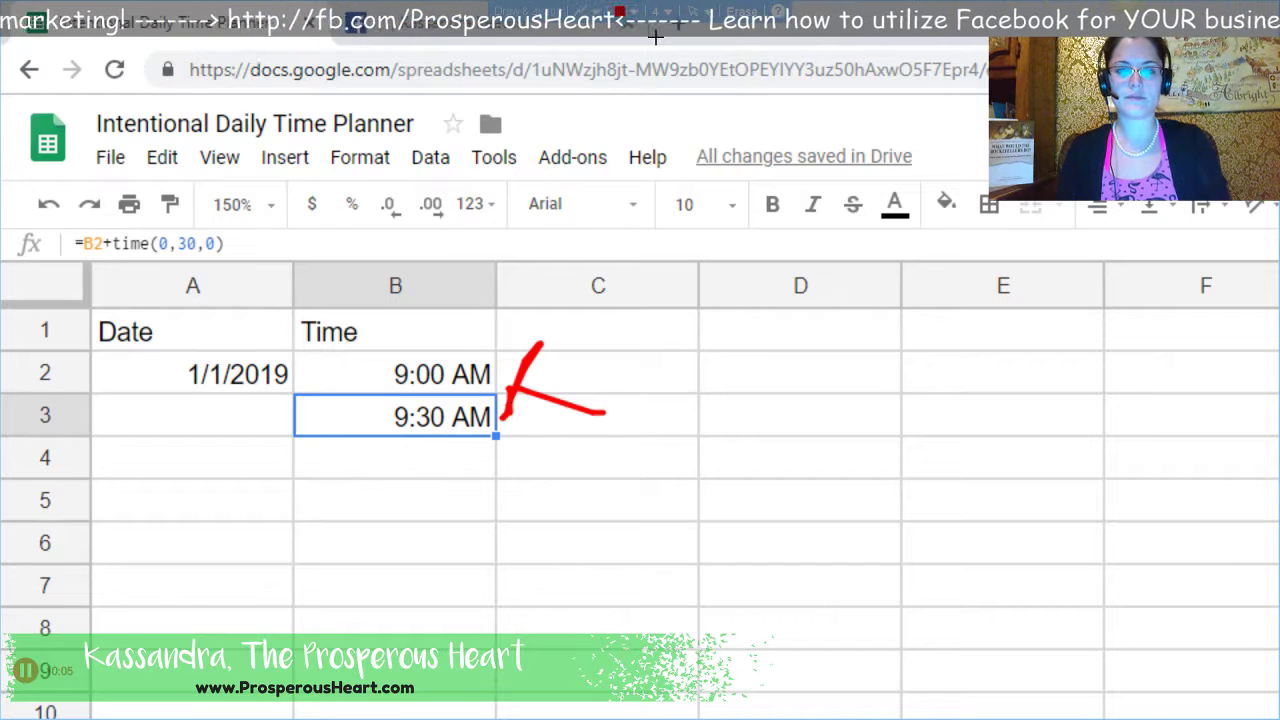
key(Escape)
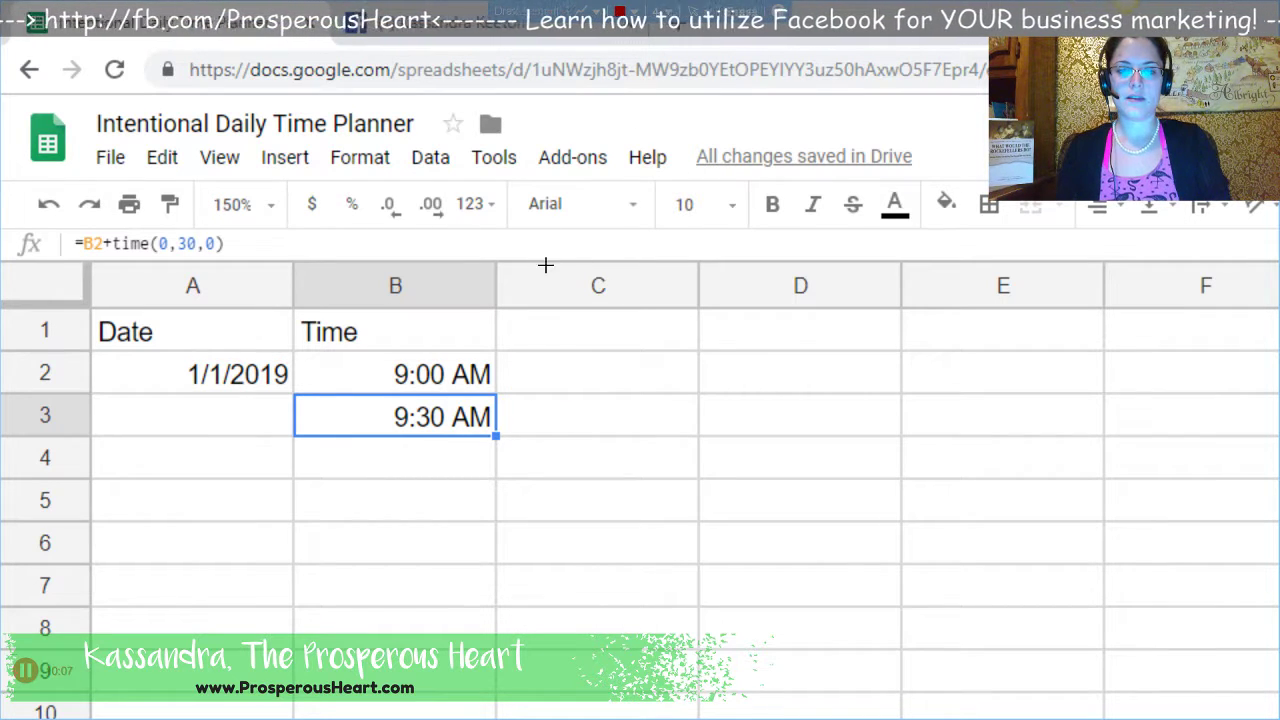
mouse_move(632, 399)
mouse_down()
mouse_move(514, 405)
mouse_move(540, 390)
mouse_move(536, 431)
mouse_up()
drag(258, 230, 198, 206)
mouse_move(66, 183)
mouse_down()
mouse_move(195, 285)
mouse_move(220, 225)
mouse_up()
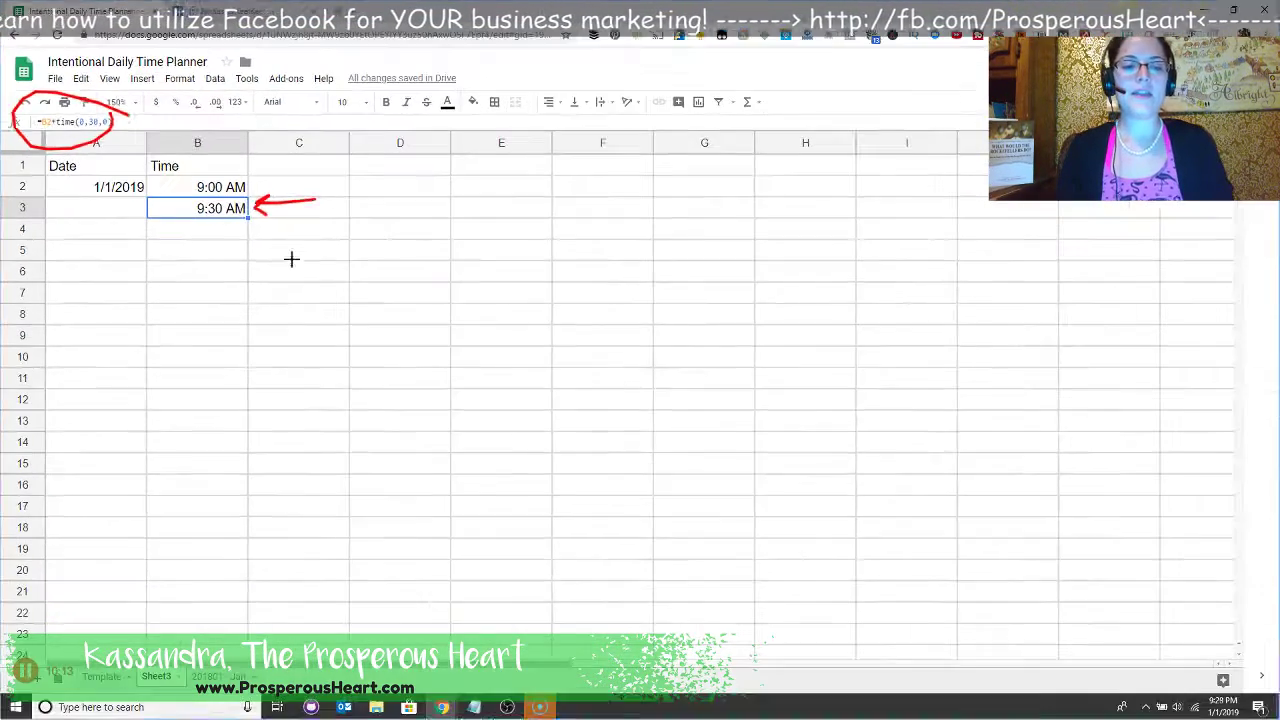
key(Escape)
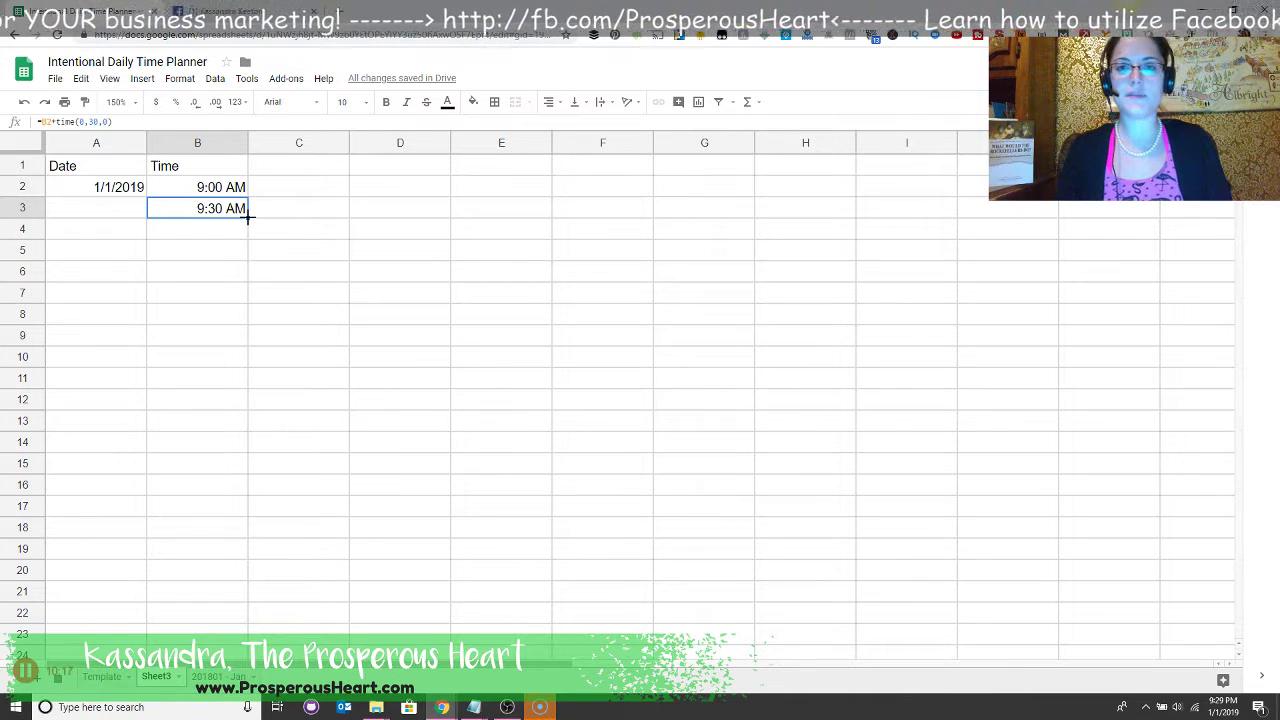
Step: Fill the half-hour formula down to B16, ending at 4:00 PM, then bring OBS Studio forward
drag(247, 216, 238, 484)
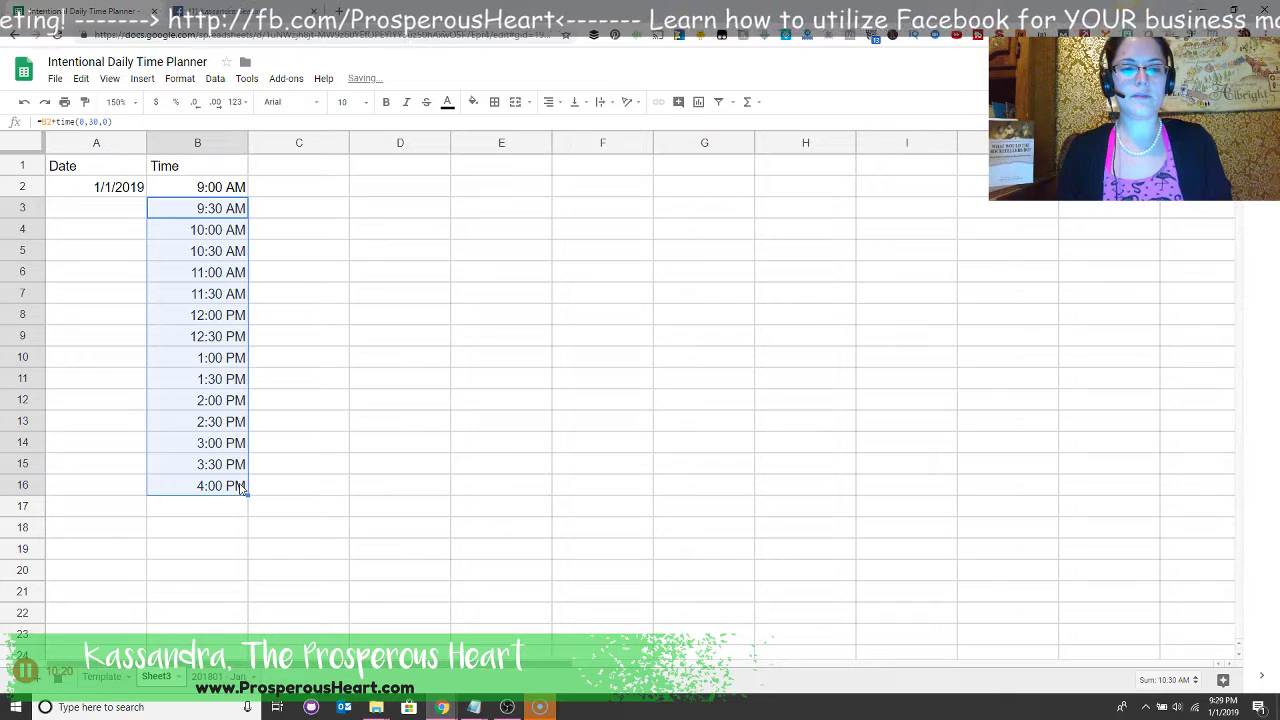
click(238, 247)
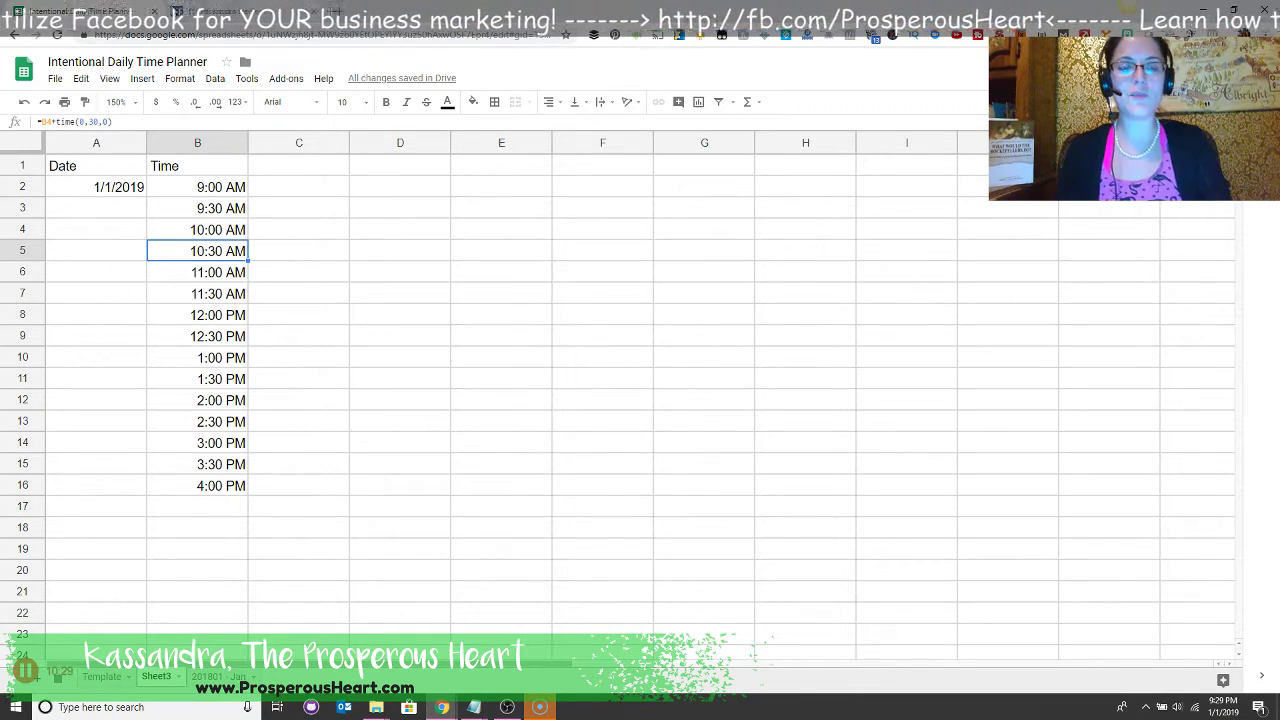
key(alt+Tab)
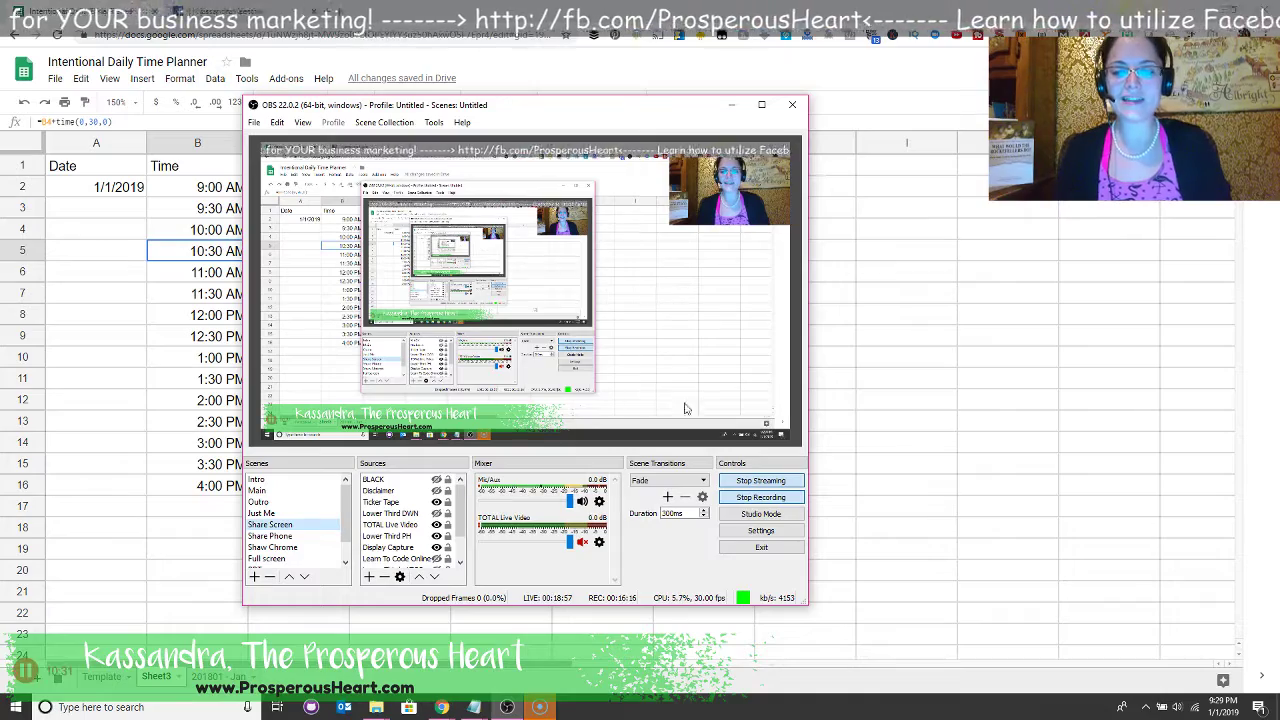
Step: Switch the OBS broadcast to the 'Just Me' full-screen webcam scene
click(268, 513)
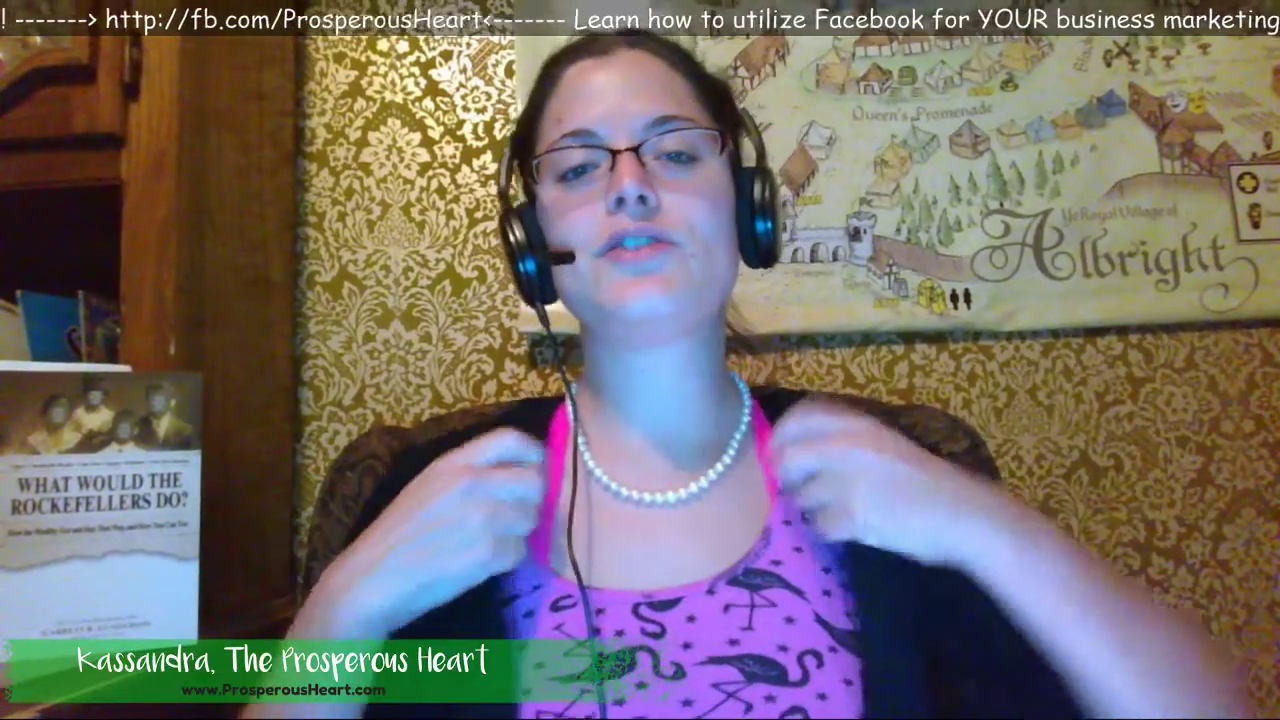